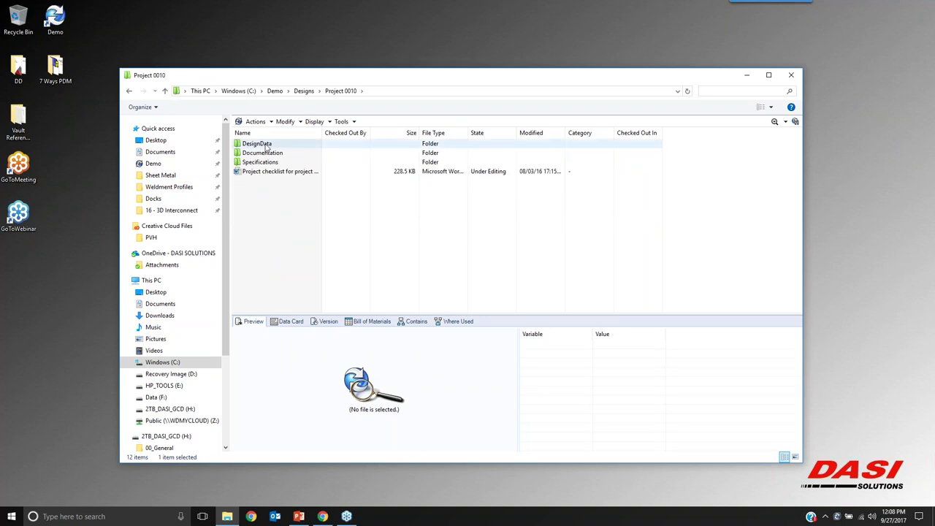
Examine the subfolders of Project 0010 and preview its project checklist document.
left_click(264, 162)
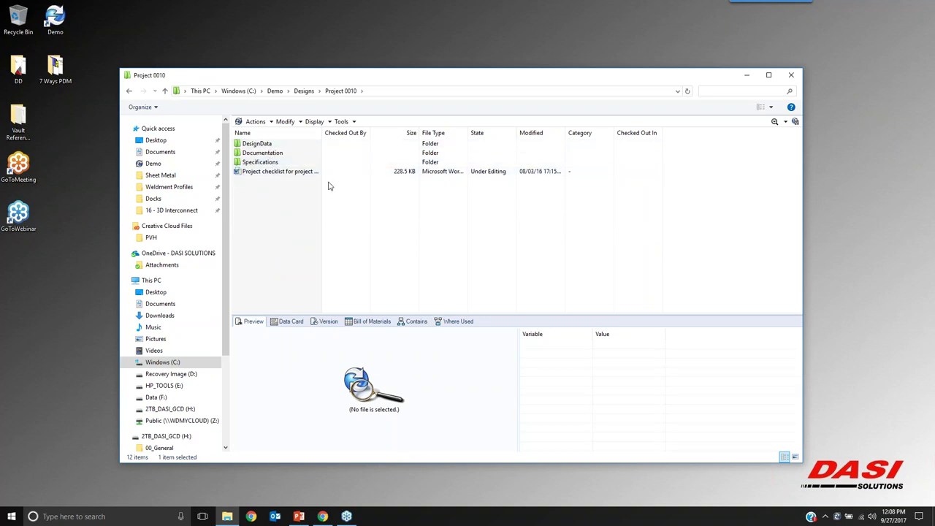
left_click(255, 145)
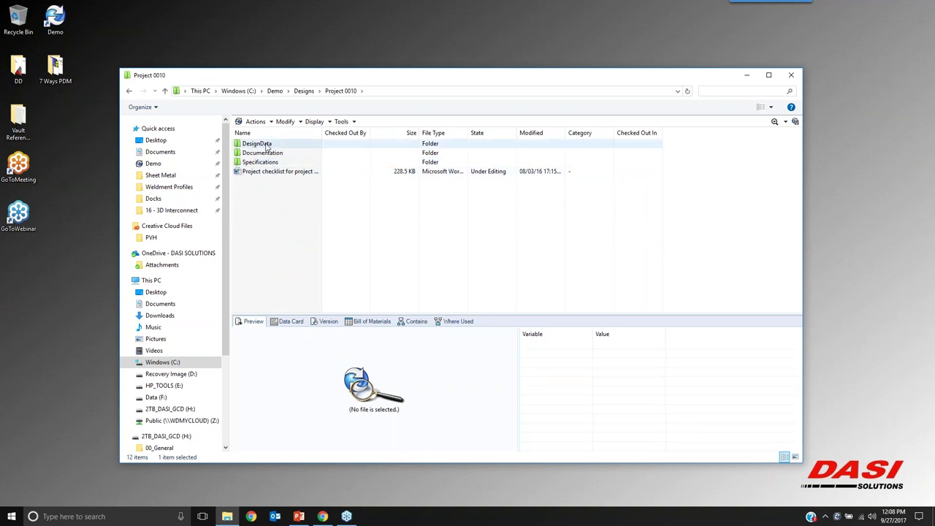
left_click(268, 154)
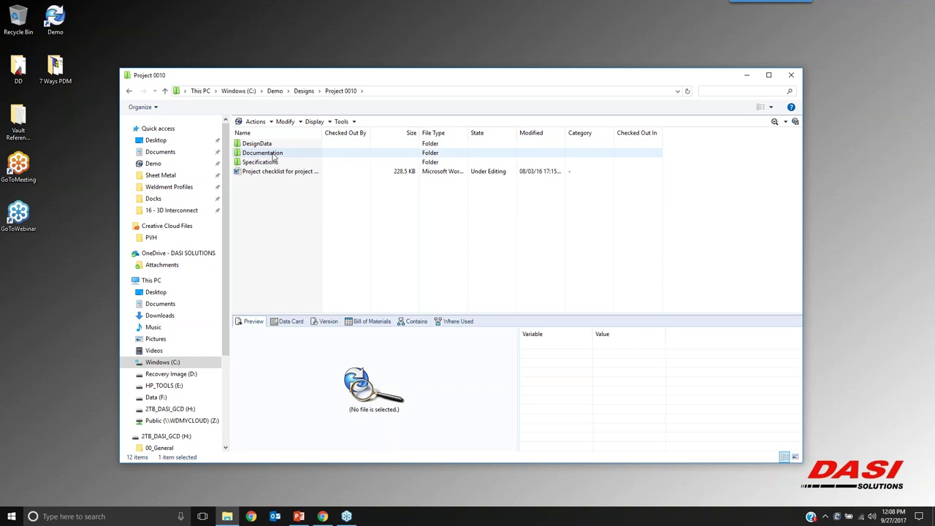
left_click(252, 162)
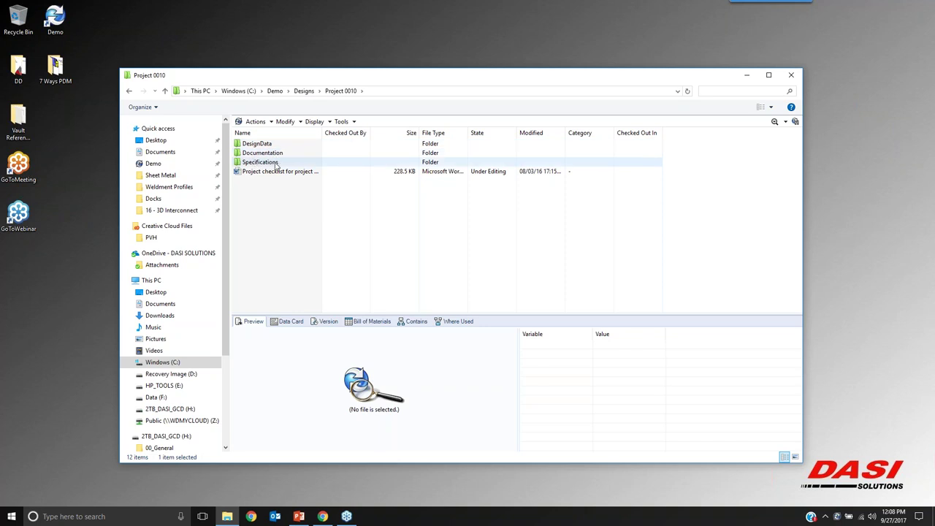
left_click(272, 173)
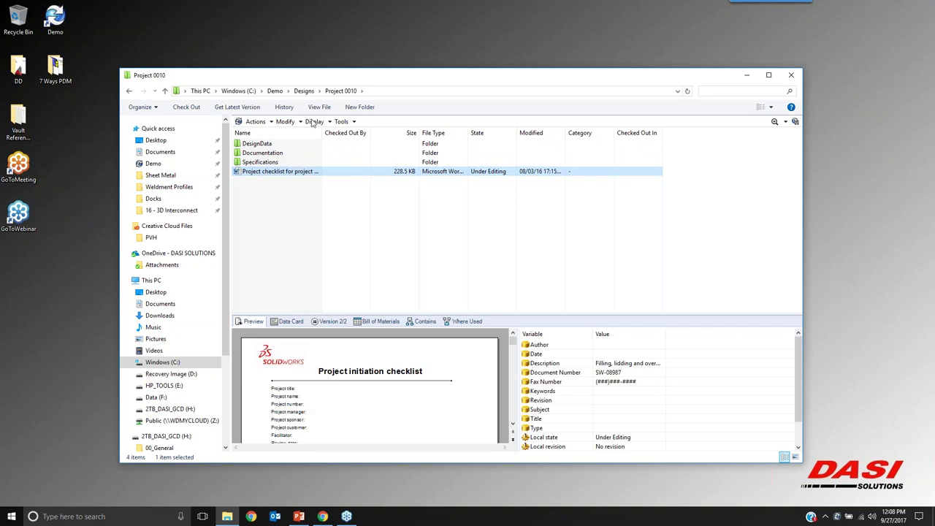
Go up to the Designs folder and start a new Standard Project from the Projects templates.
left_click(303, 90)
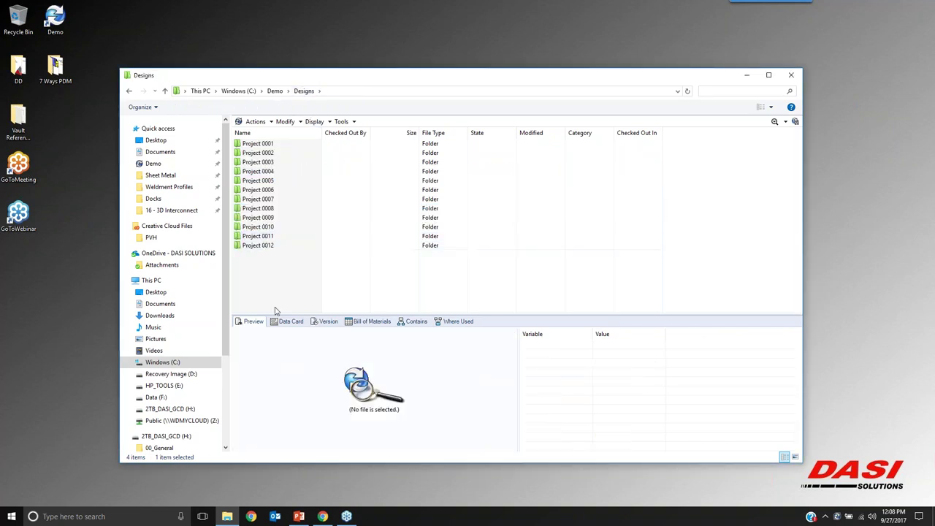
right_click(274, 282)
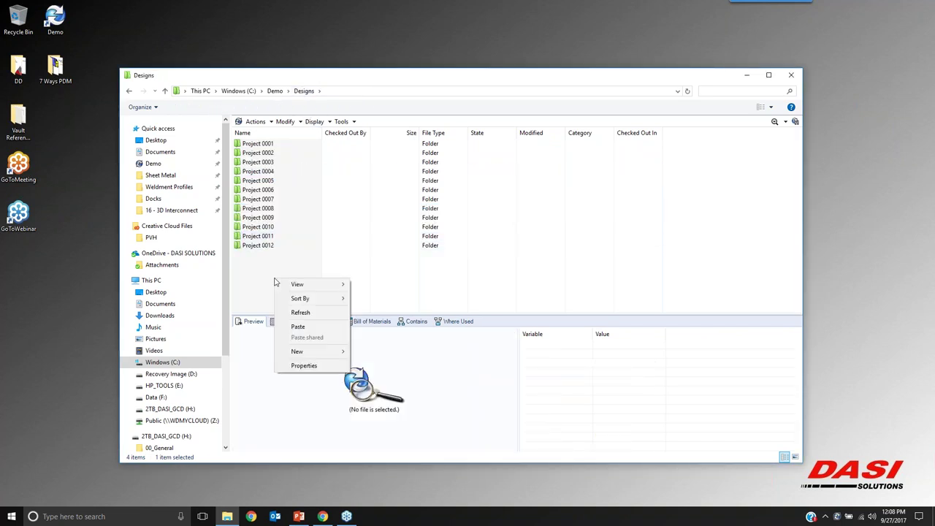
mouse_move(330, 353)
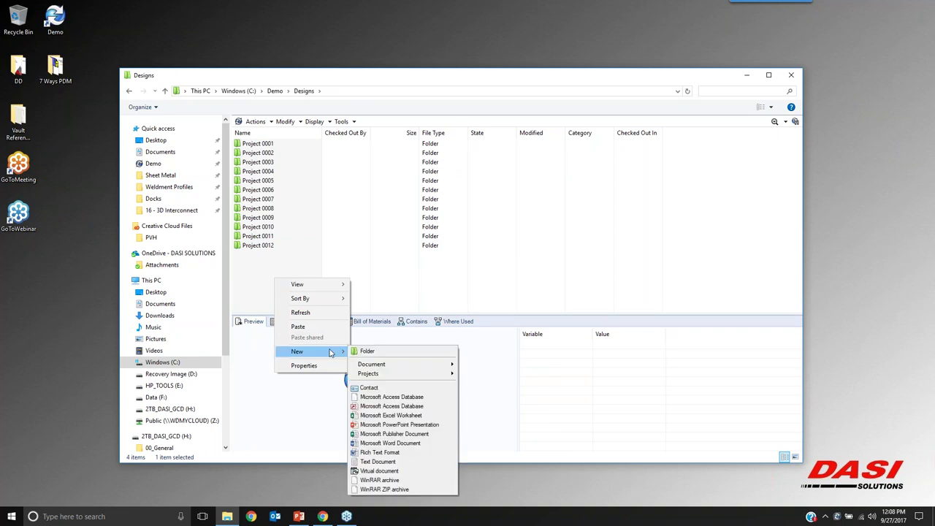
mouse_move(397, 376)
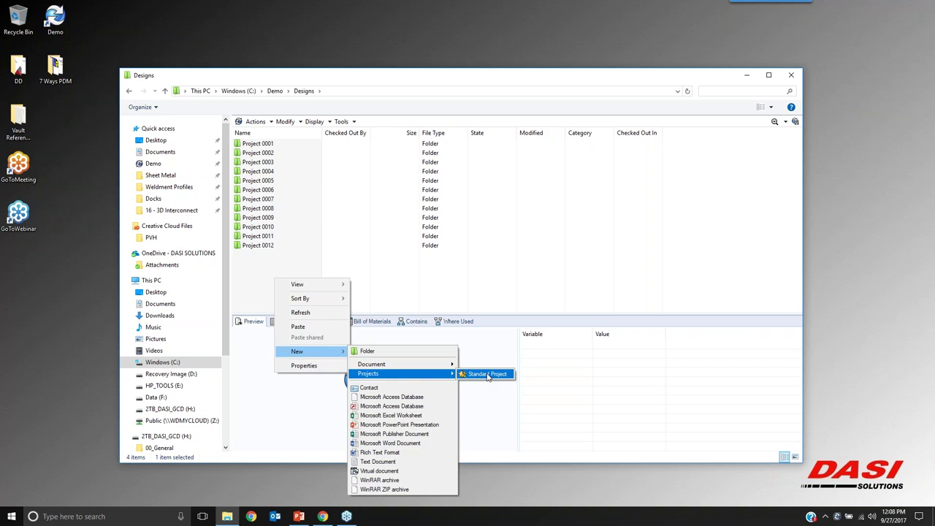
left_click(487, 375)
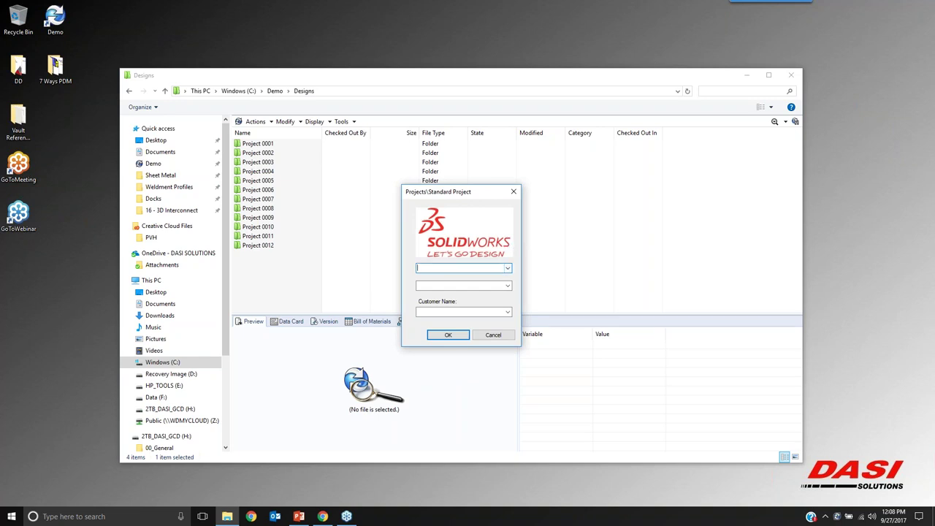
Create the project with the entries Saw and Miter Saw and customer name ACME Inc., and open its new folder.
left_click(507, 268)
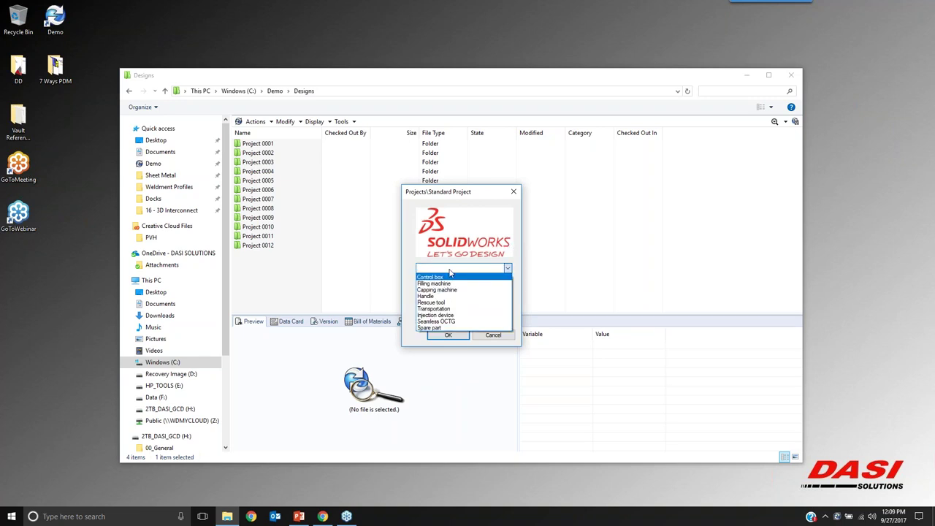
left_click(700, 295)
type("Saw")
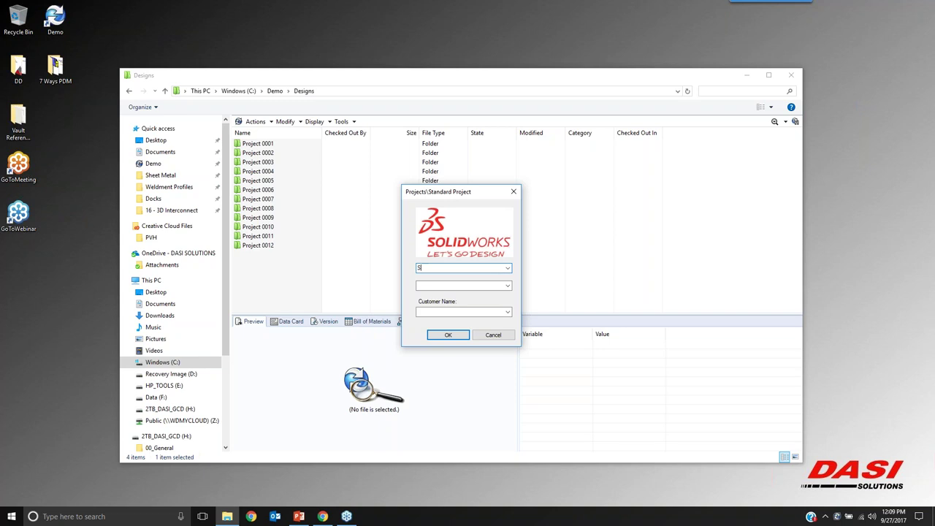
left_click(510, 287)
type("Miter Saw")
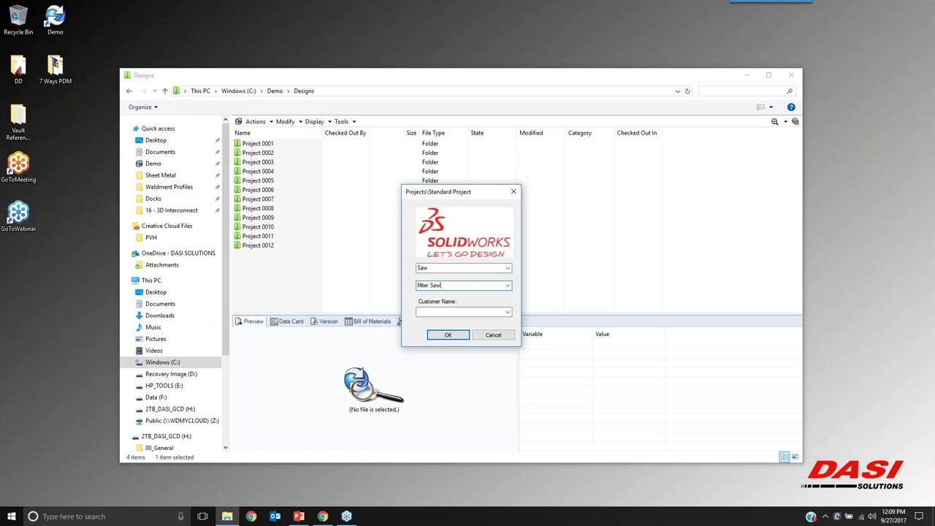
key("Tab")
left_click(431, 312)
left_click(429, 322)
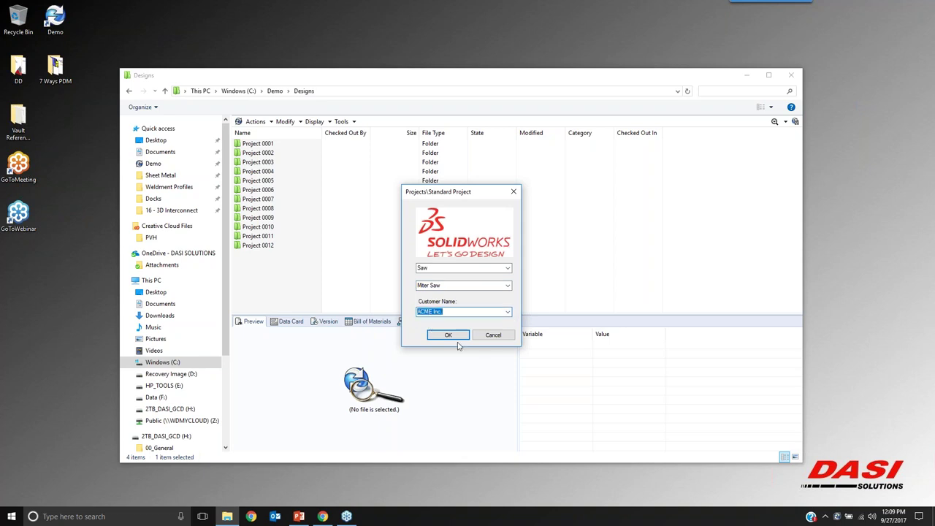
left_click(447, 334)
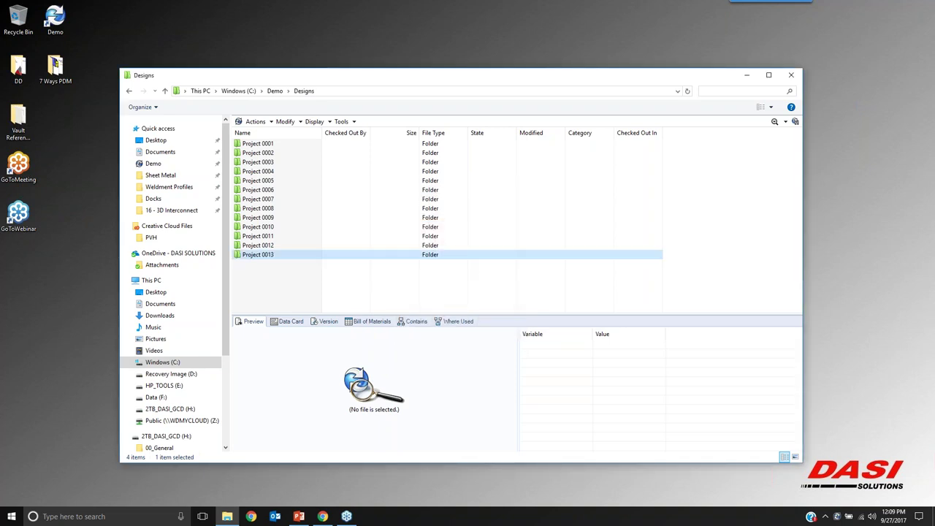
double_click(245, 257)
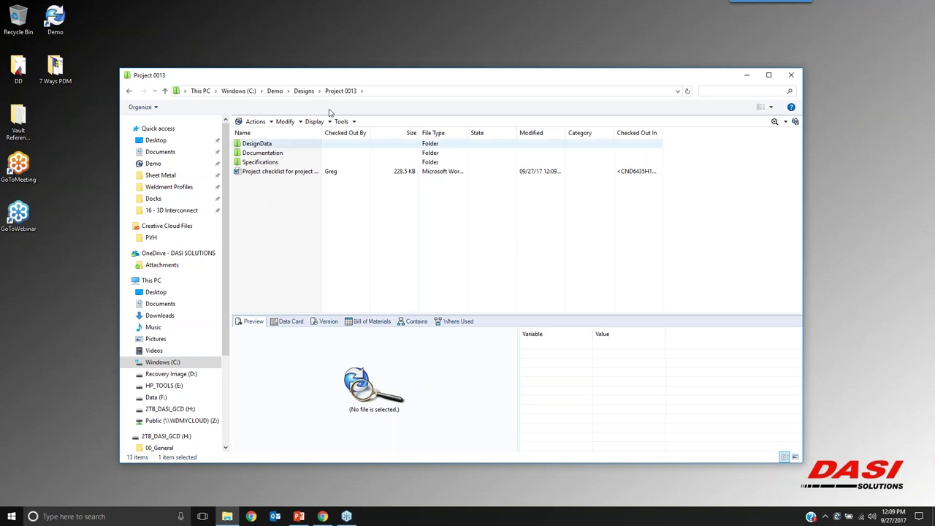
Open the DesignData folder of Project 0003 and view _MITER SAW.SLDASM in an enlarged preview area.
left_click(304, 92)
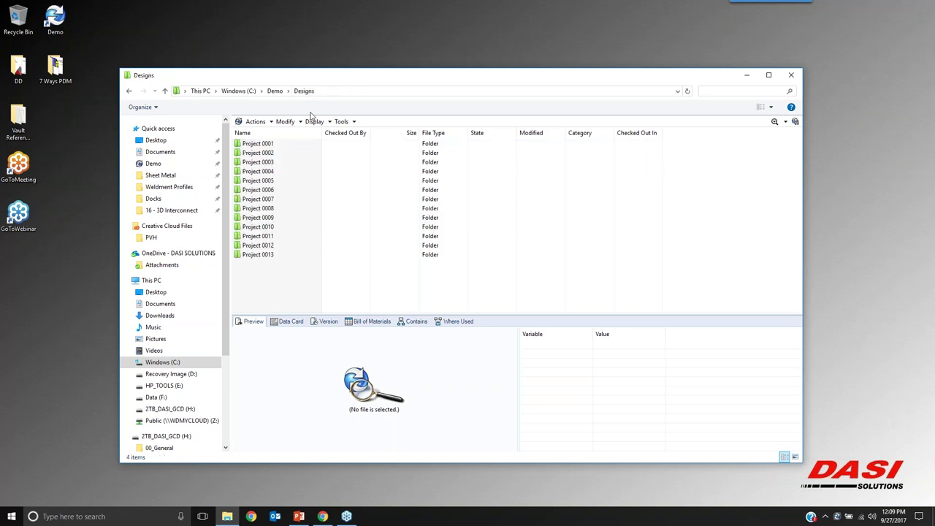
left_click(276, 165)
double_click(276, 166)
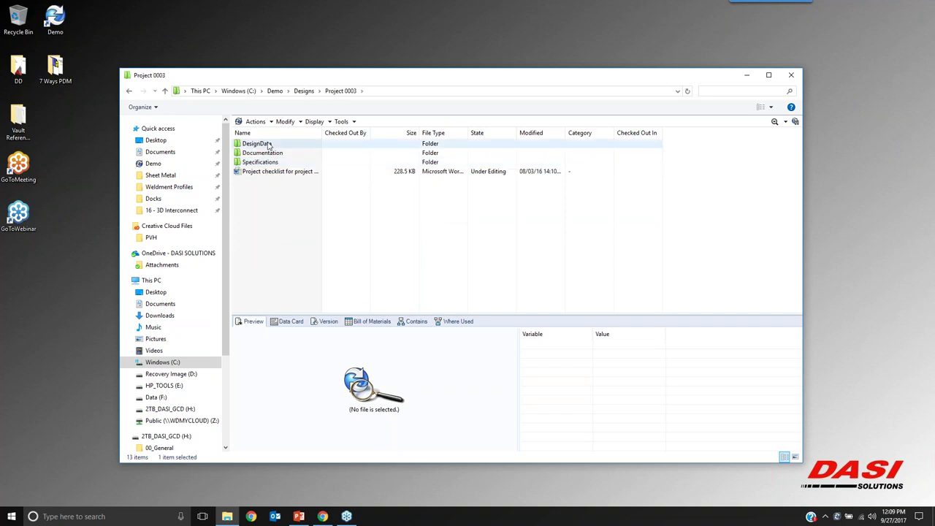
double_click(263, 144)
left_click(279, 155)
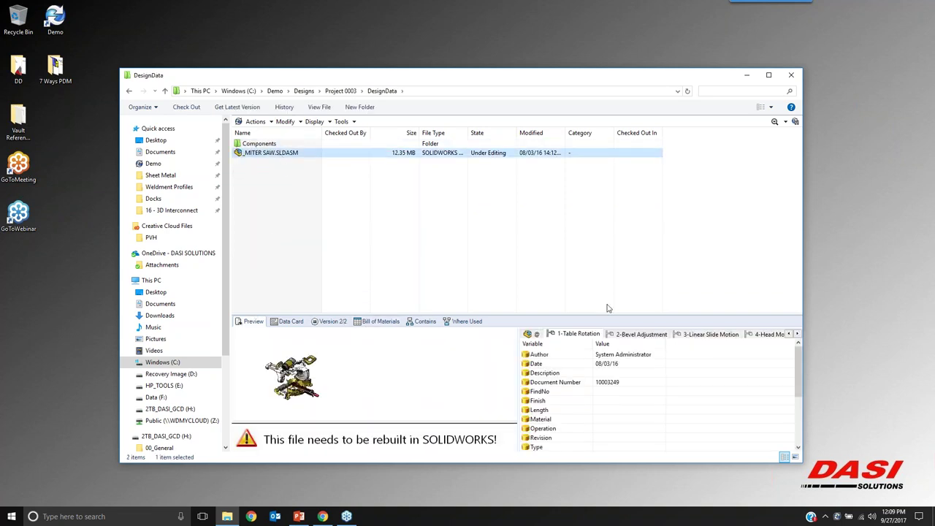
left_click_drag(551, 313, 536, 206)
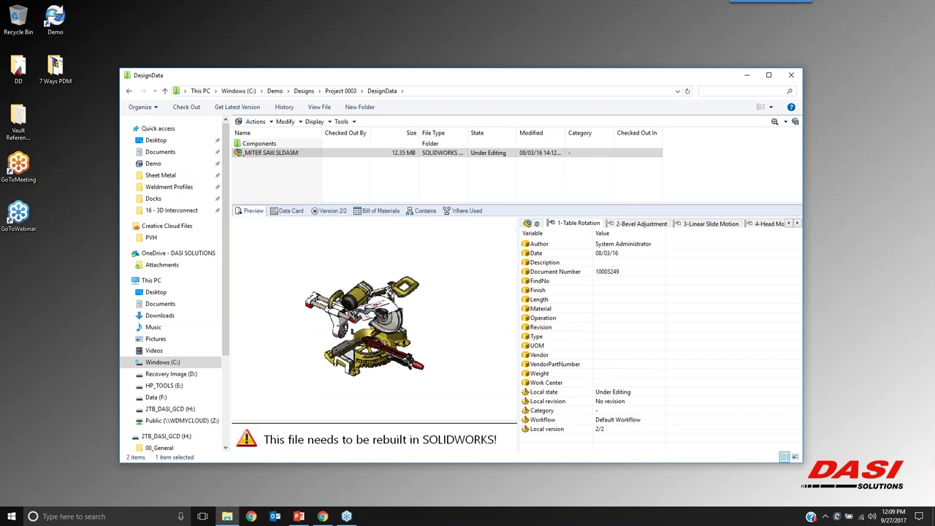
Start Copy Tree on _MITER SAW.SLDASM with C:\Demo\Designs\Project 0013 as the default destination.
left_click(282, 157)
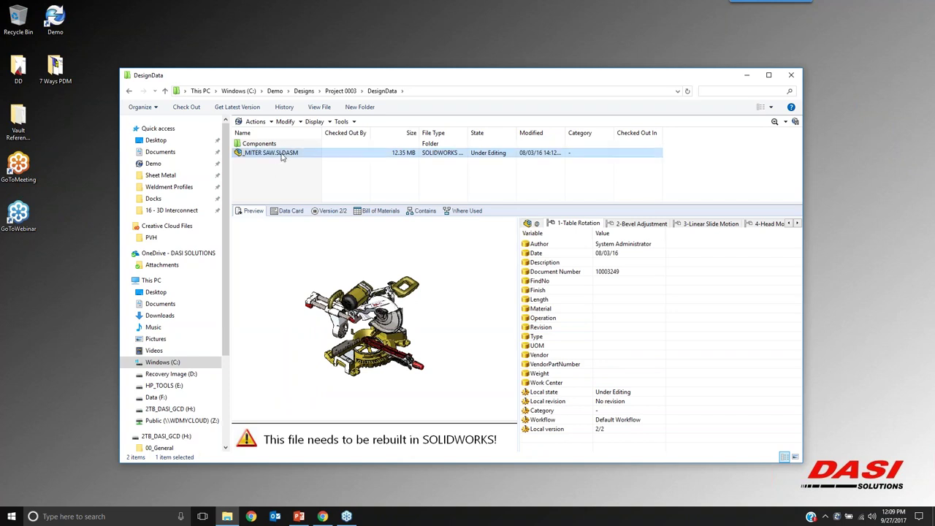
left_click(355, 122)
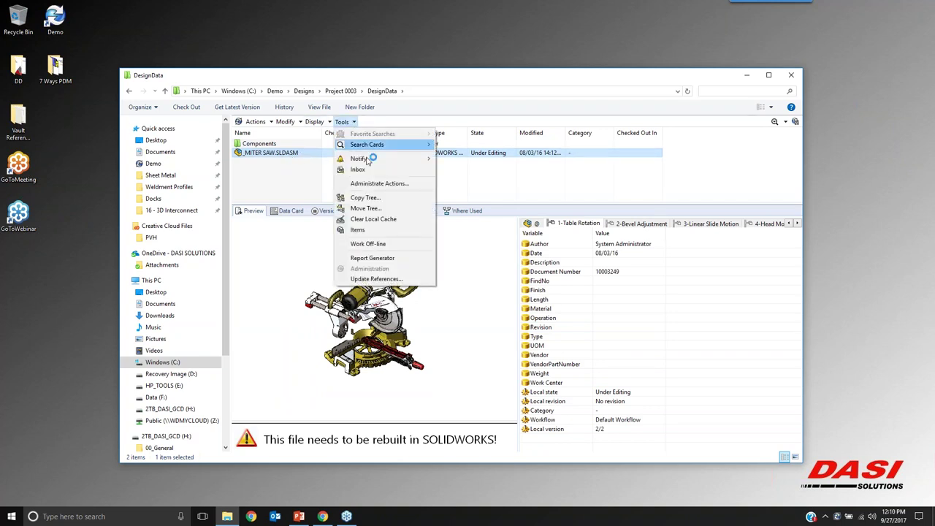
left_click(364, 197)
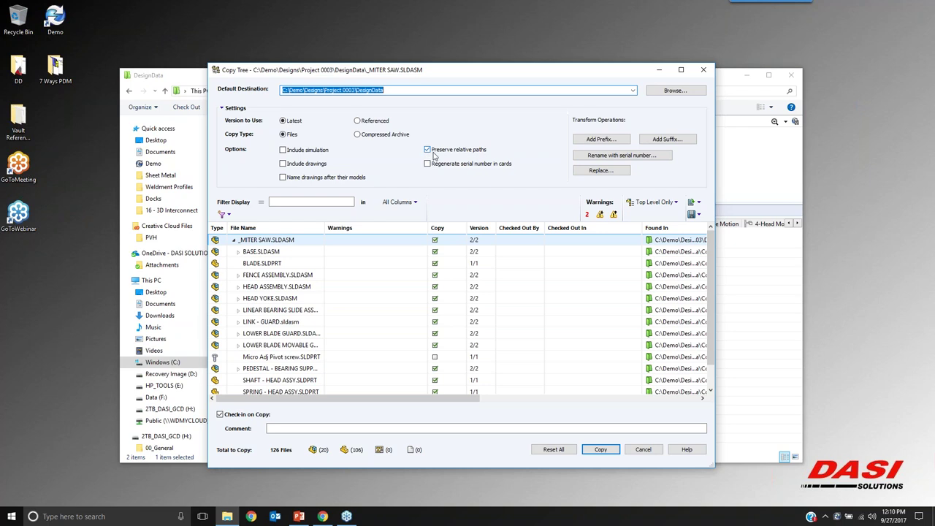
left_click(662, 92)
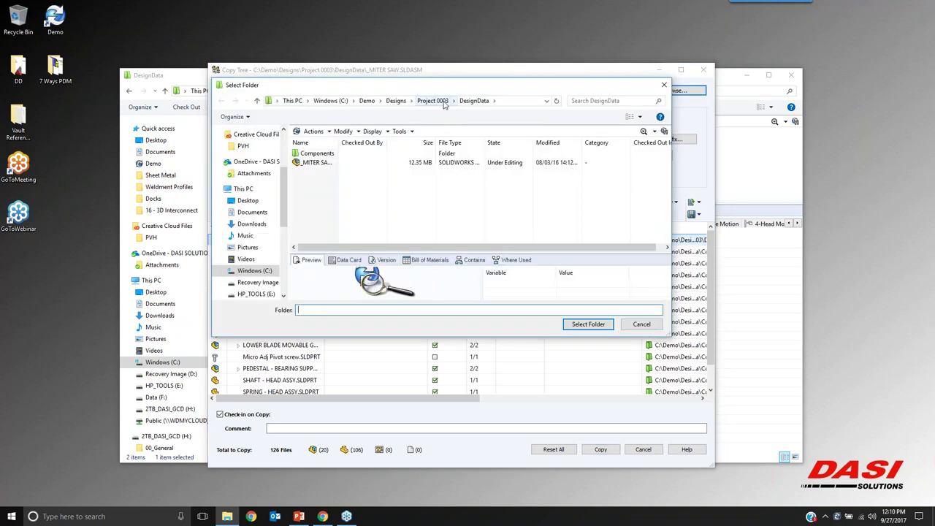
left_click(396, 101)
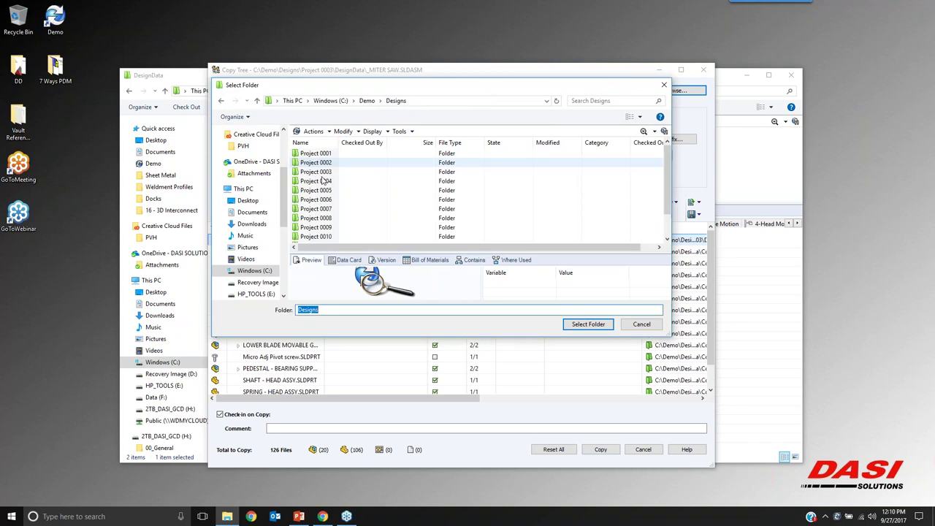
scroll(322, 227, "down", 1)
double_click(316, 236)
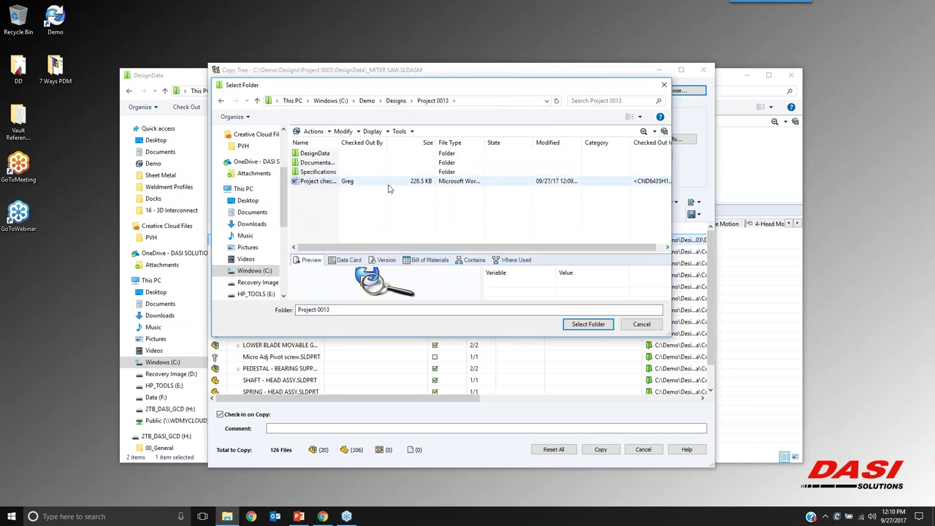
left_click(597, 323)
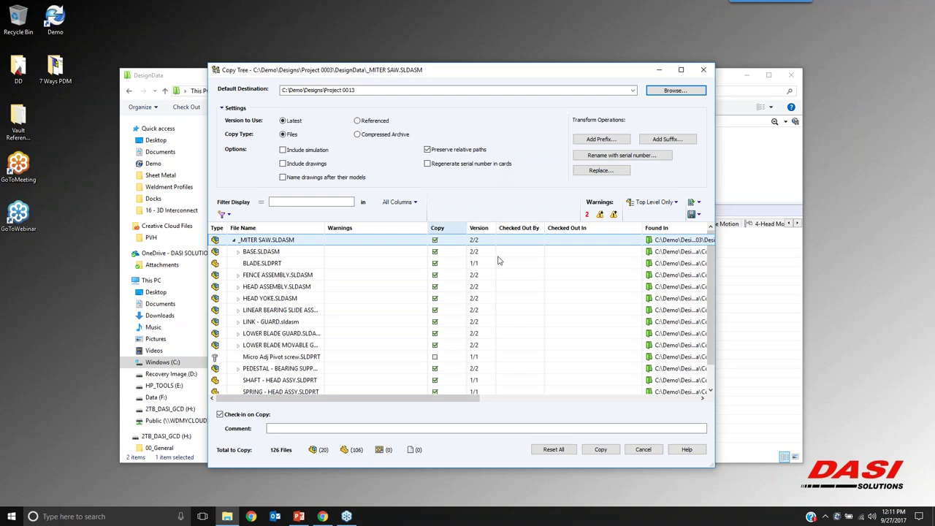
Exclude all listed files from the copy, and include only _MITER SAW.SLDASM and HEAD ASSEMBLY.SLDASM again.
mouse_move(711, 247)
left_mouse_down()
mouse_move(708, 270)
mouse_move(711, 239)
left_mouse_up()
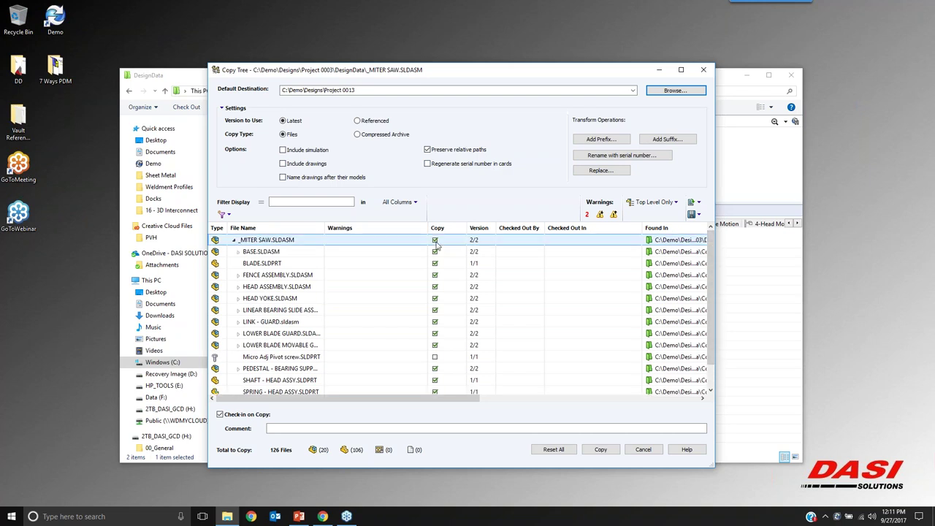
left_click(289, 244)
key("ctrl+a")
left_click(435, 240)
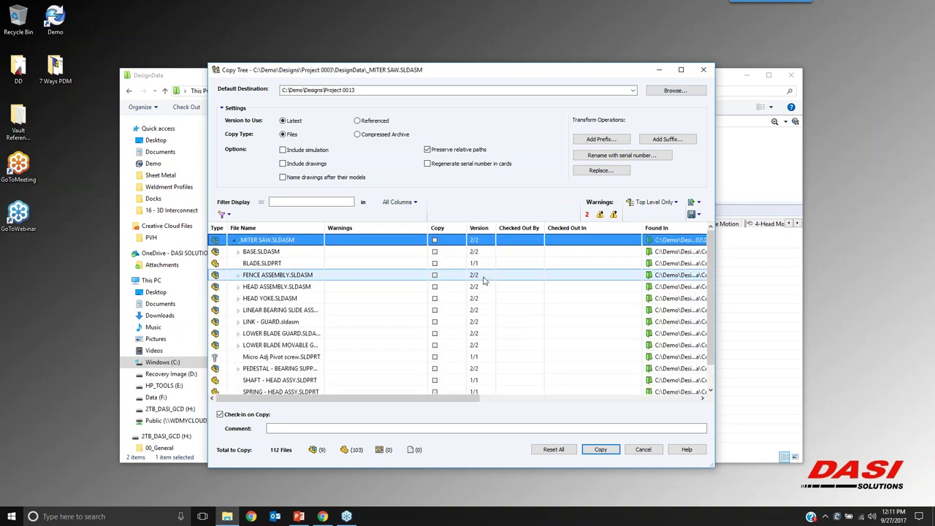
left_click(434, 240)
left_click(434, 287)
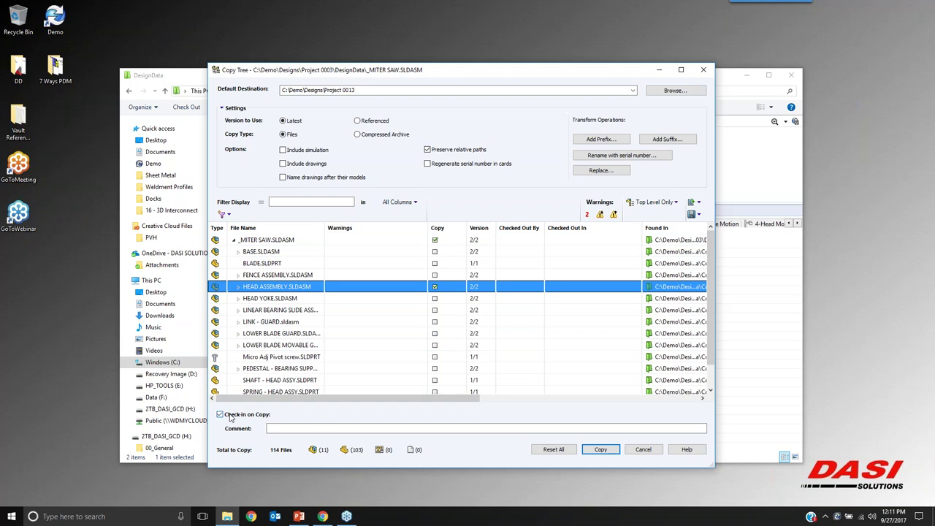
Add the check-in comment "New Product Design from Project 3" and run the tree copy.
left_click(270, 428)
type("New ")
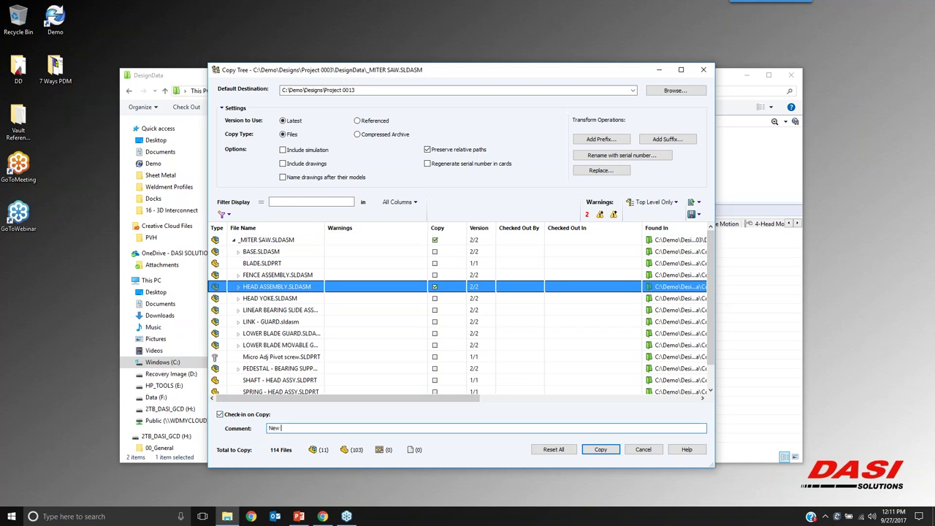
type("Product Design from Project 3")
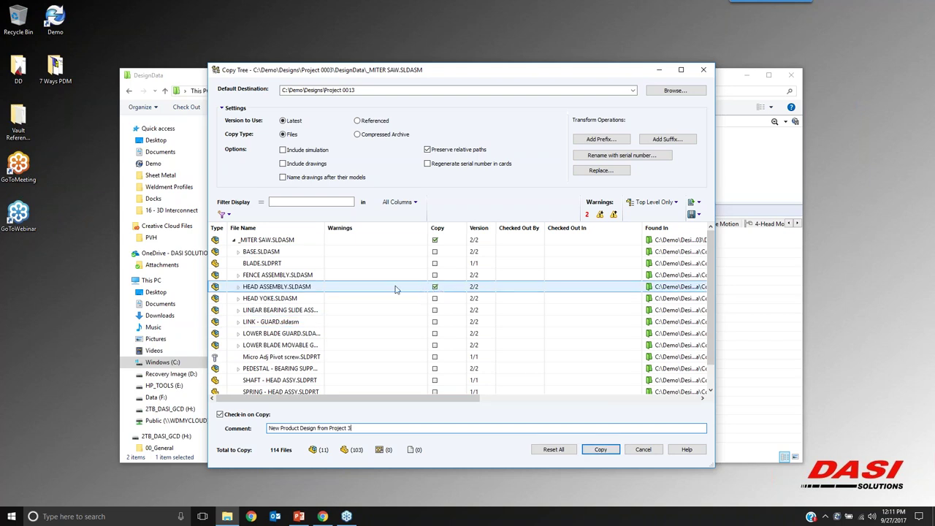
left_click(439, 288)
left_click(600, 449)
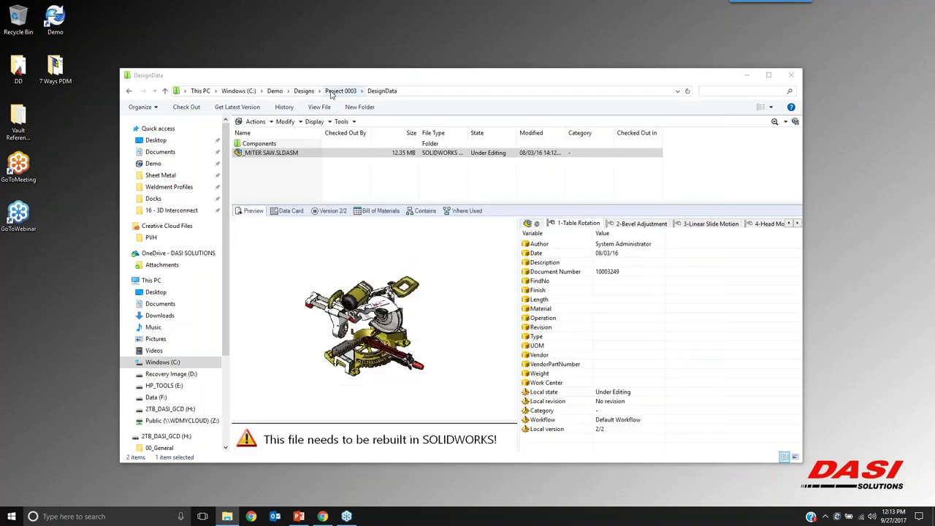
Return to the Designs folder and open Project 0013 to check its contents.
left_click(304, 91)
scroll(292, 191, "down", 3)
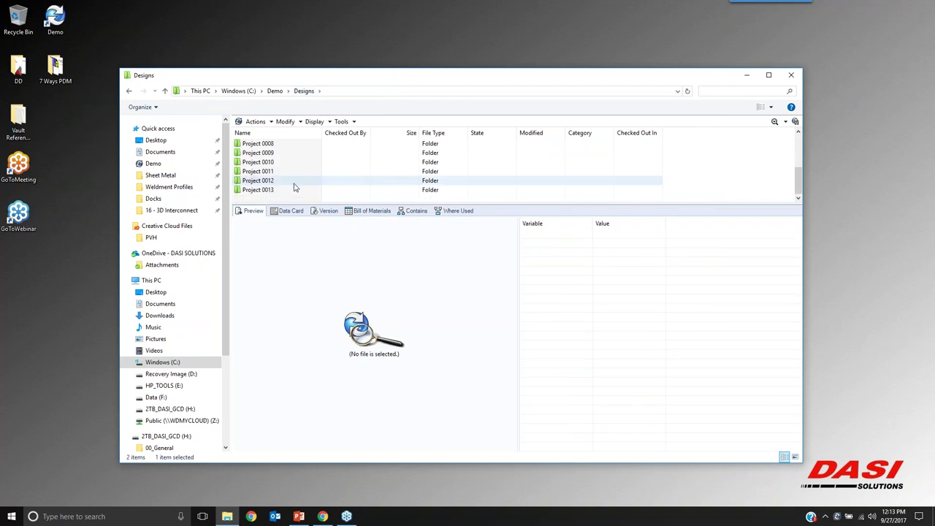
double_click(263, 191)
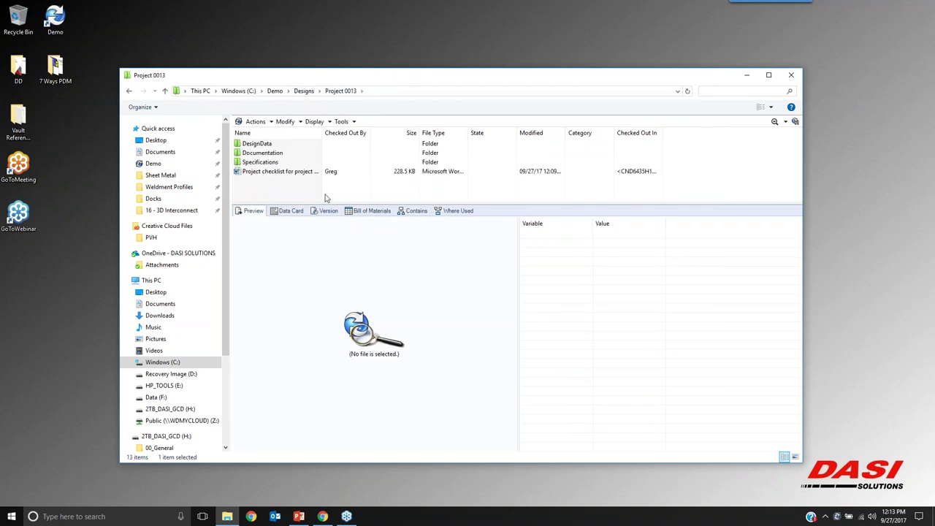
Check the copied files in Project 0013's DesignData and Components folders and switch to the PowerPoint slide show.
double_click(275, 148)
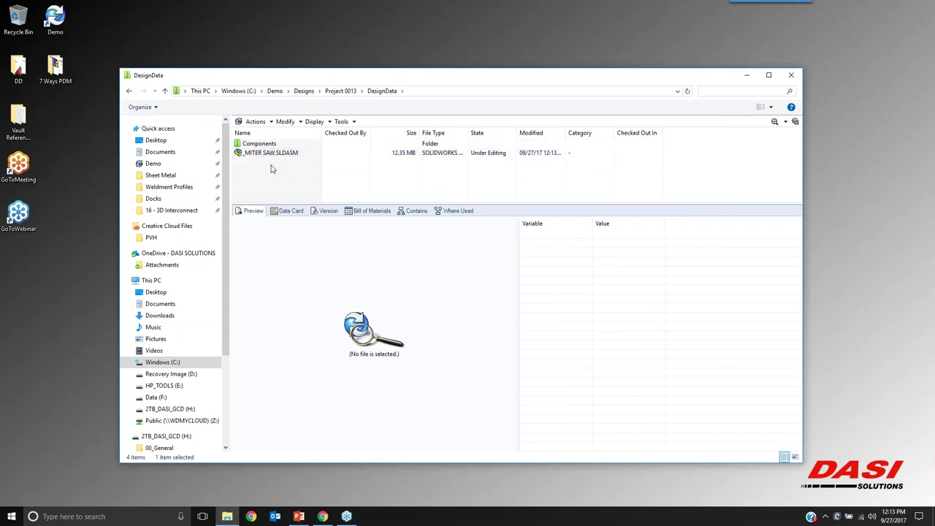
left_click(249, 154)
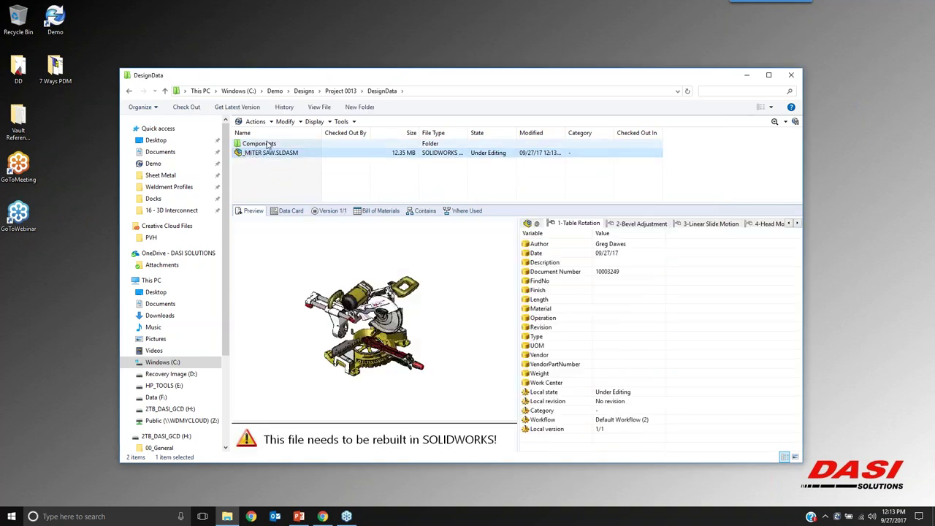
double_click(259, 144)
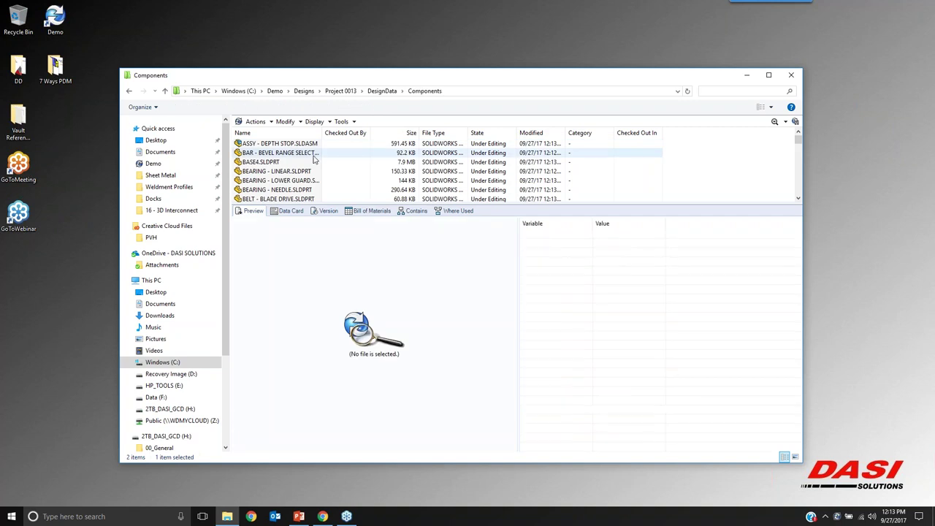
left_click(340, 91)
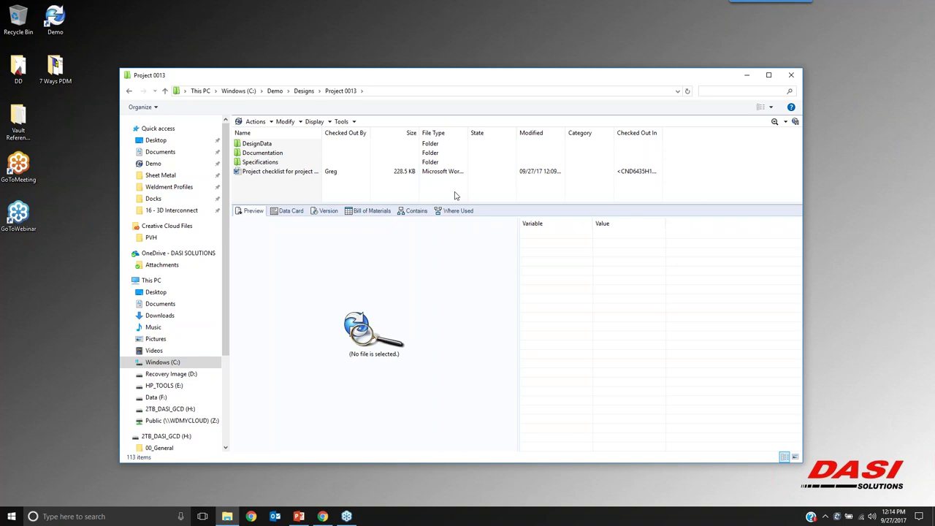
left_click(298, 516)
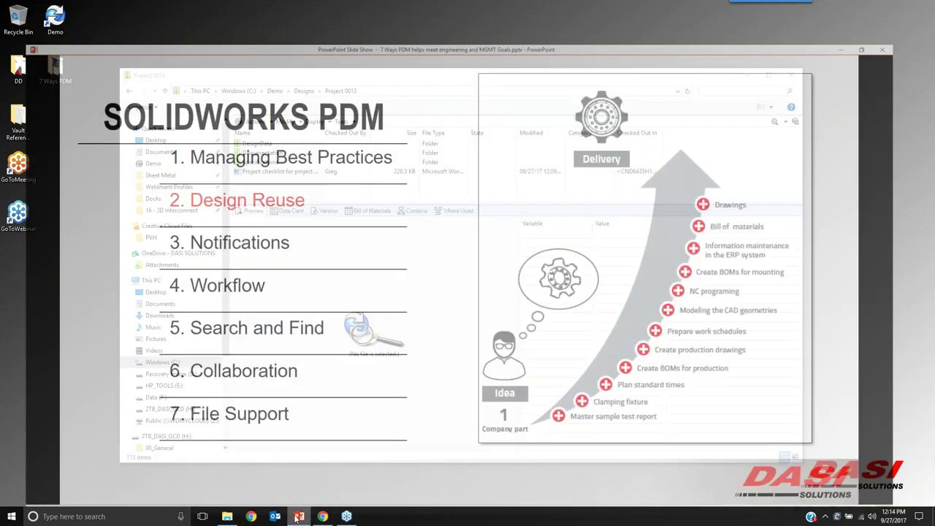
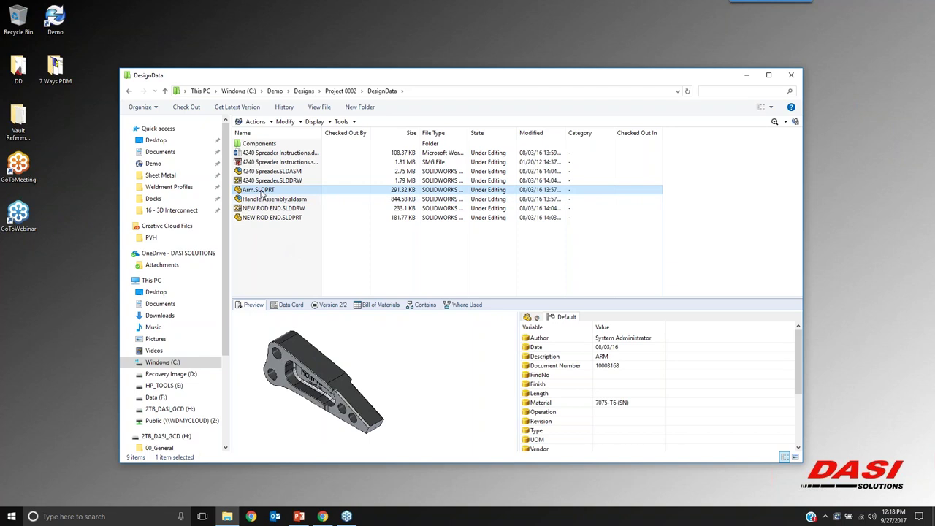
Review the notification options for Arm.SLDPRT, including its custom file notification settings, and leave them without adding a notification.
right_click(261, 193)
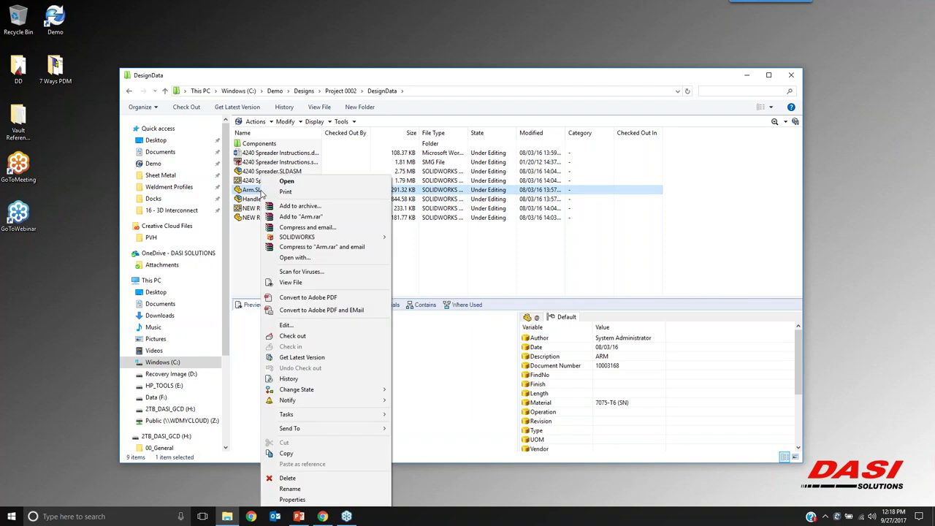
mouse_move(380, 403)
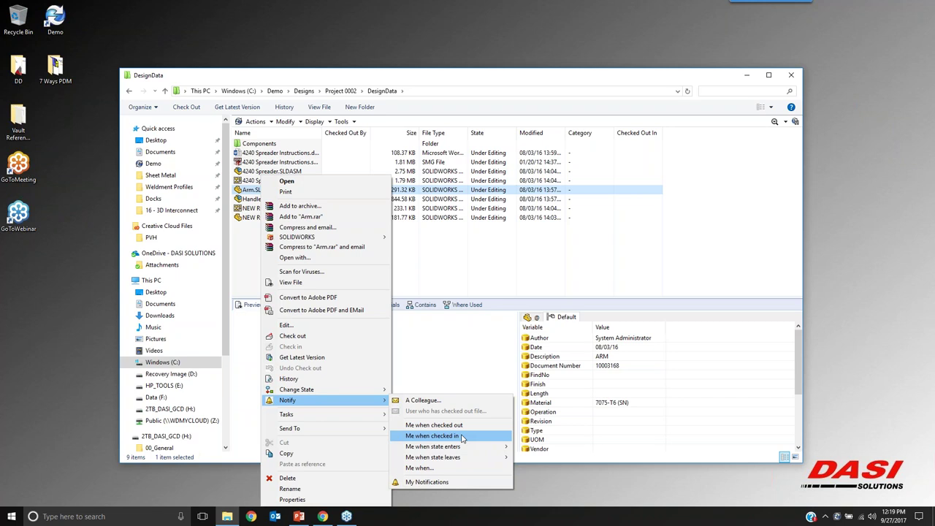
mouse_move(464, 446)
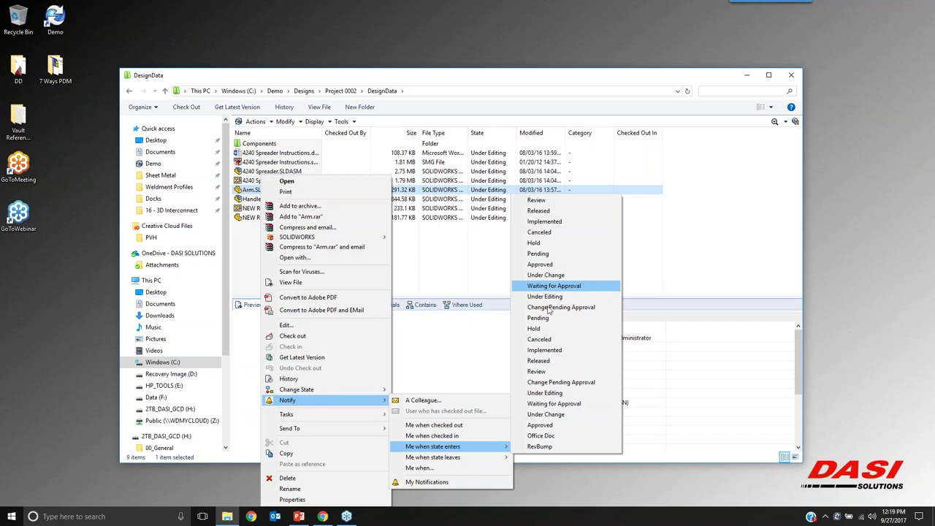
mouse_move(441, 462)
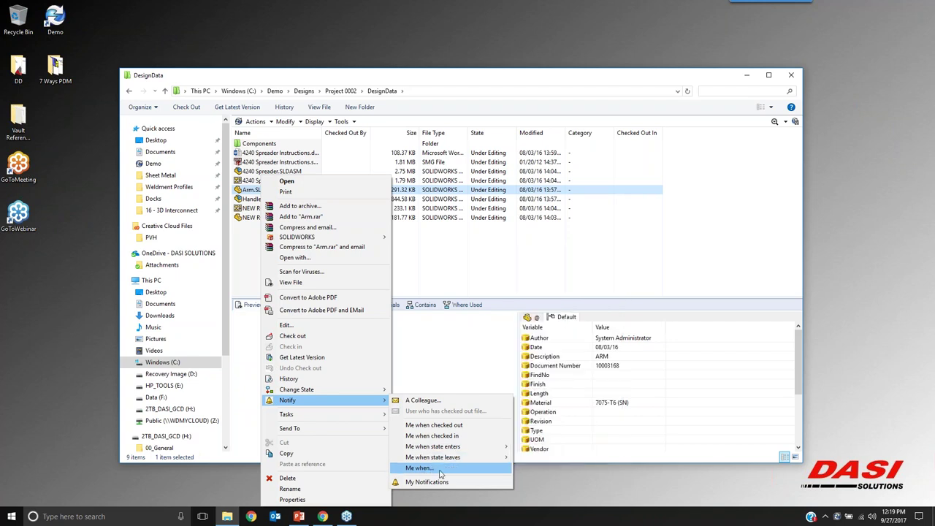
left_click(438, 471)
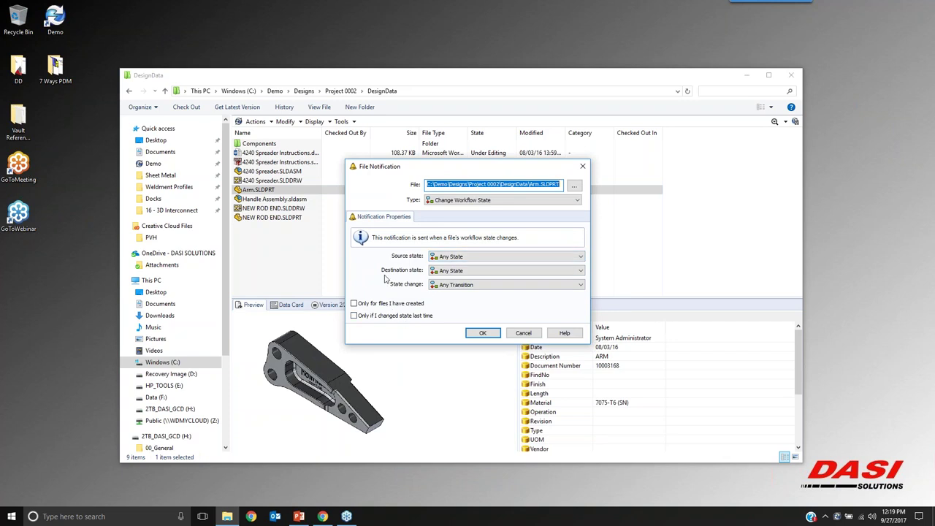
left_click(583, 166)
View the personal notifications list through the notify options of NEW ROD END.SLDDRW, leaving the Notification Editor without changes.
right_click(307, 236)
right_click(273, 208)
mouse_move(365, 399)
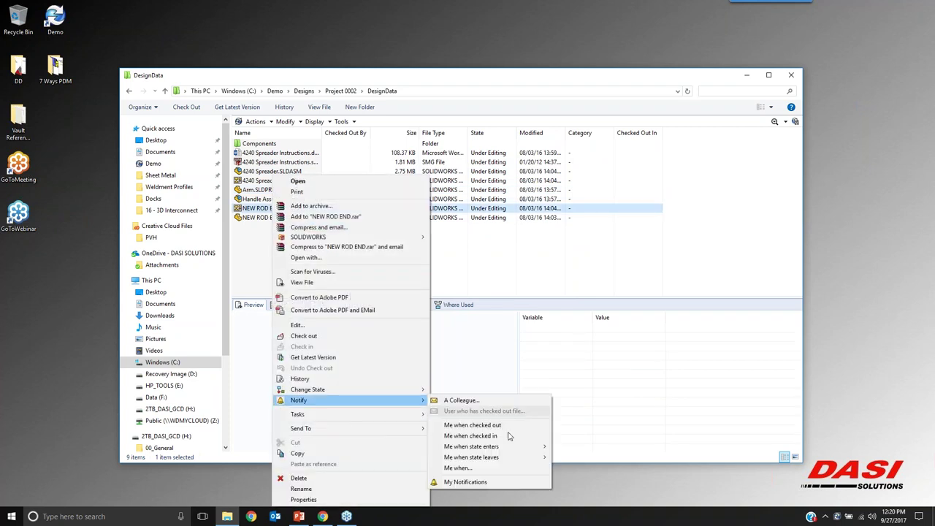
left_click(470, 485)
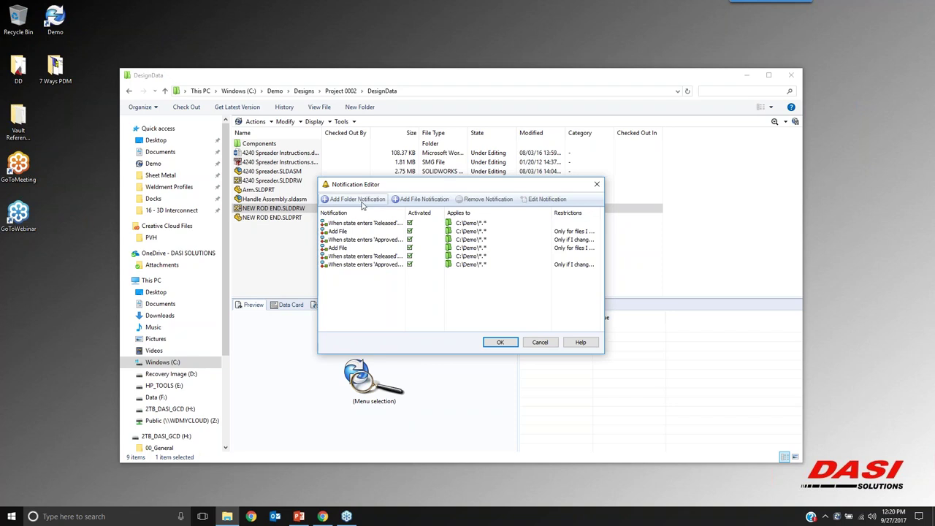
left_click(597, 184)
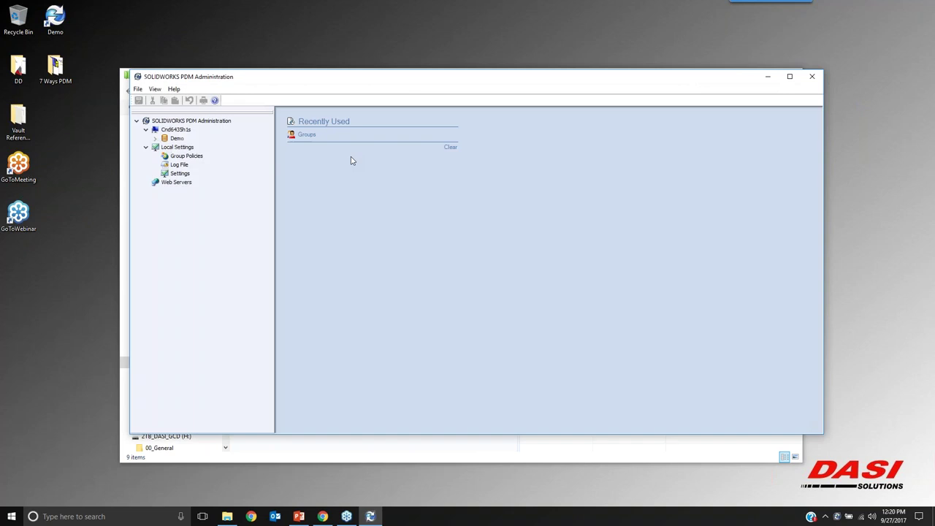
Log in to the Demo vault in SOLIDWORKS PDM Administration as admin, entering the account password.
double_click(161, 139)
type("*****")
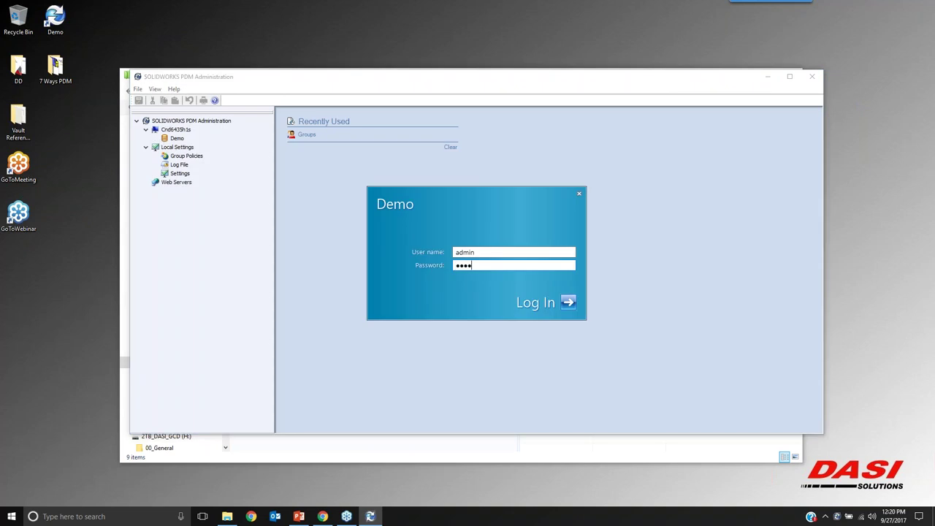
key("Return")
Open the Default Workflow diagram of the Demo vault in a maximized window and turn on the screen magnifier.
left_click(164, 340)
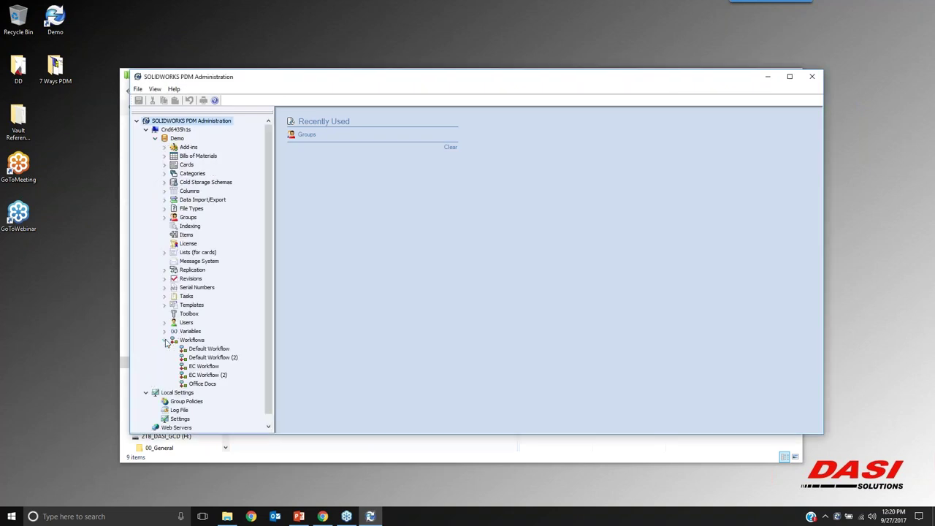
double_click(205, 348)
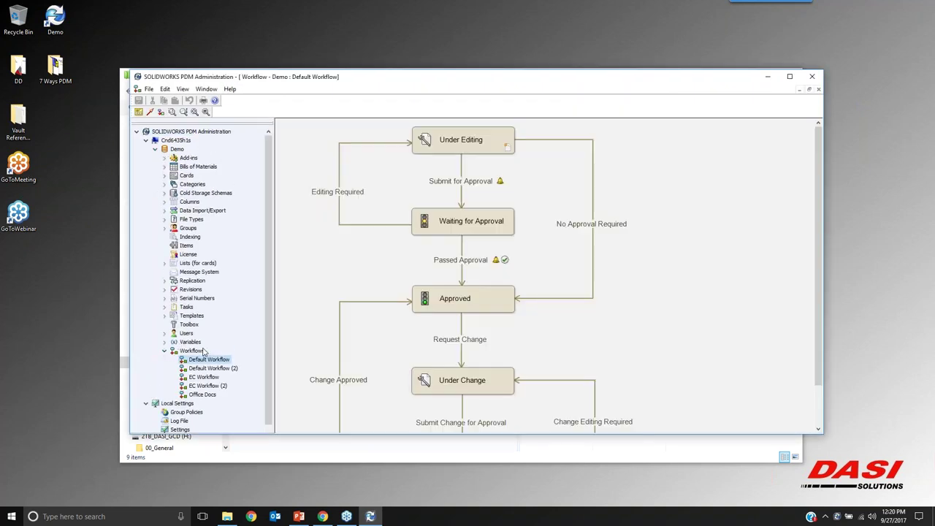
left_click(790, 76)
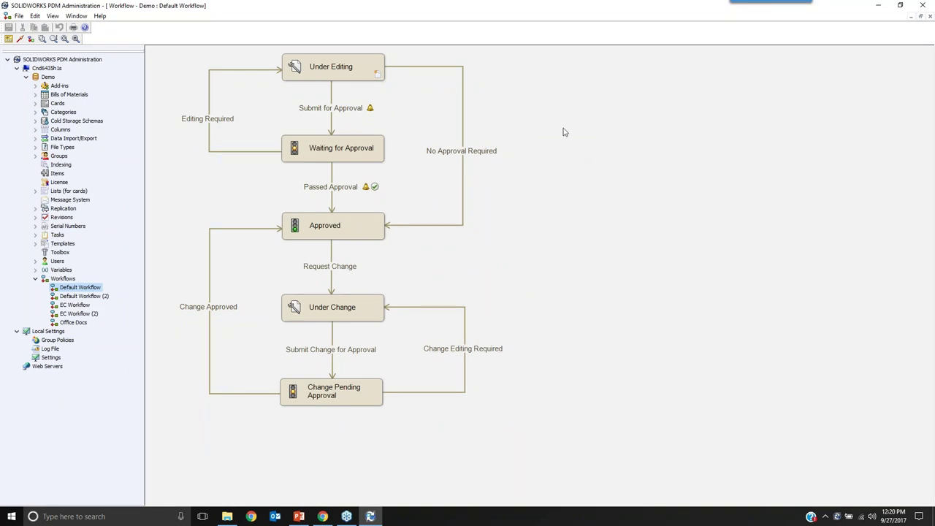
left_click(350, 72)
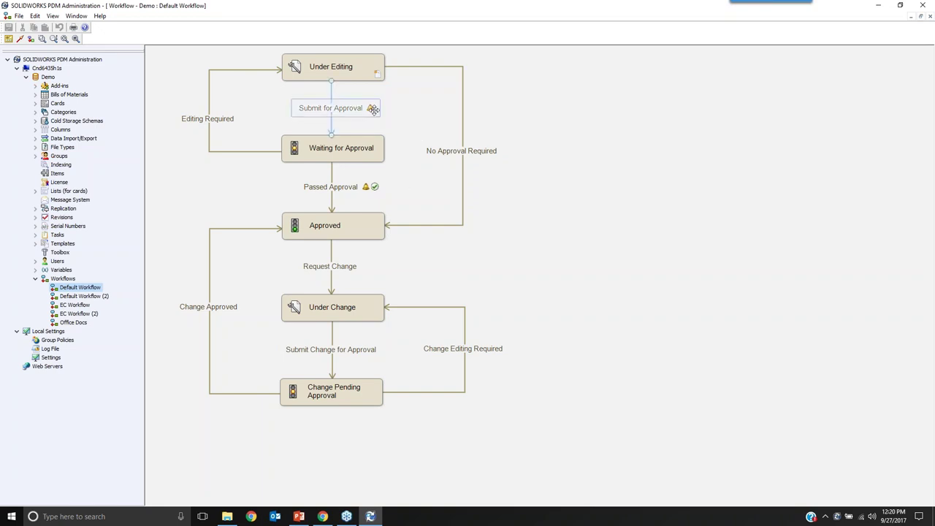
key("super+plus")
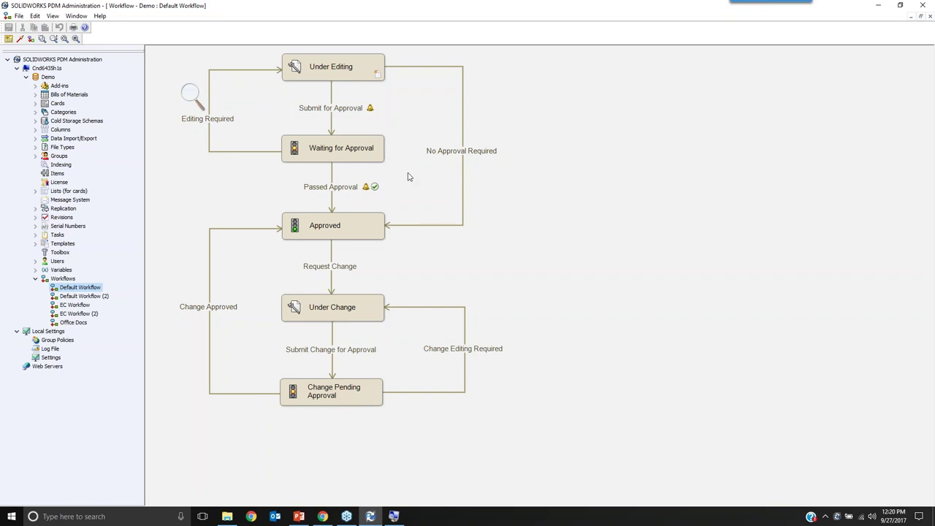
Examine the notification settings of the Passed Approval transition and close its properties without changes.
double_click(365, 187)
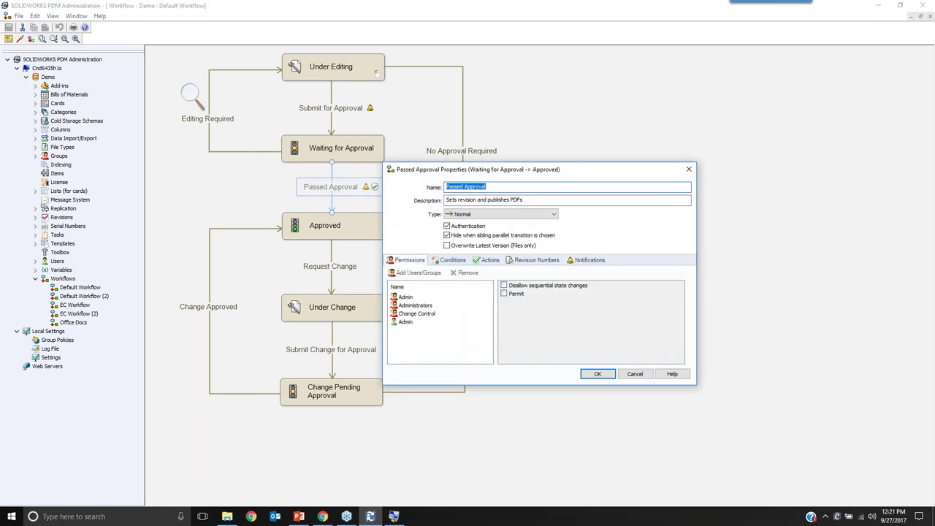
left_click_drag(488, 170, 305, 66)
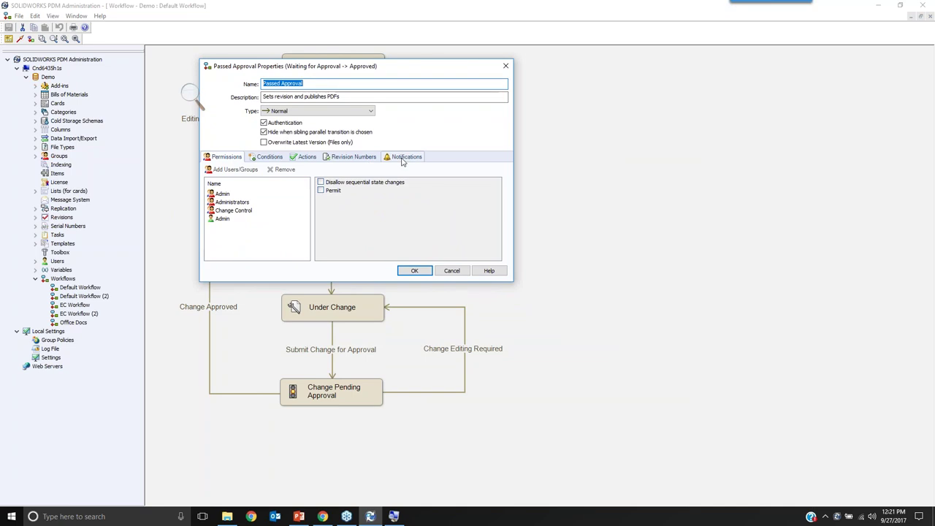
left_click(401, 158)
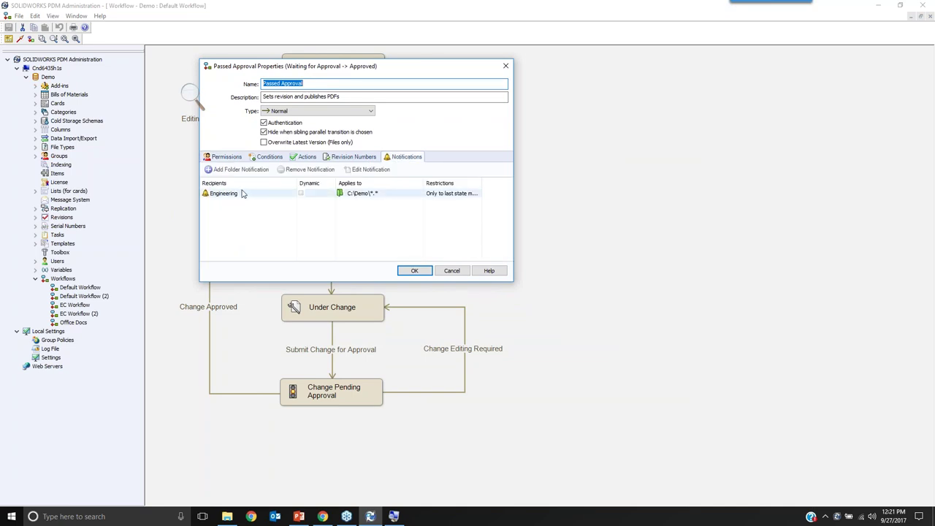
left_click_drag(333, 68, 513, 80)
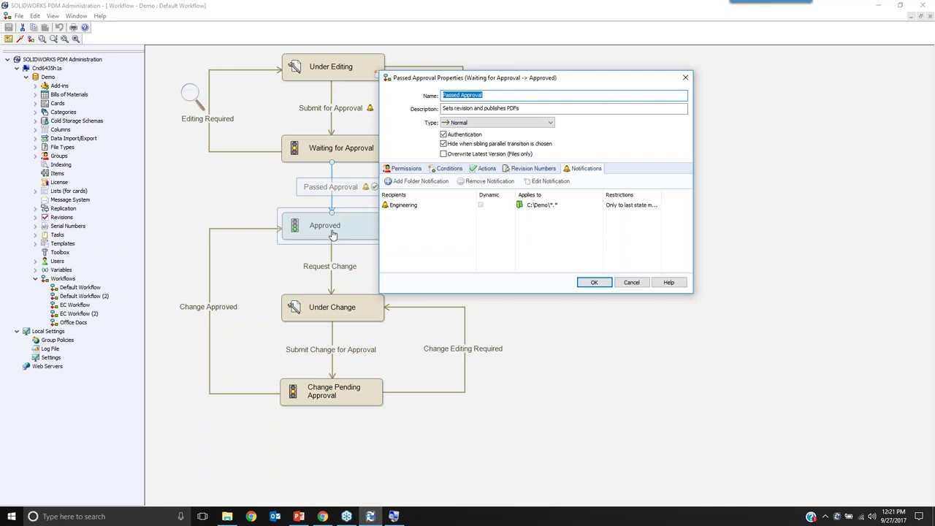
left_click_drag(475, 78, 283, 107)
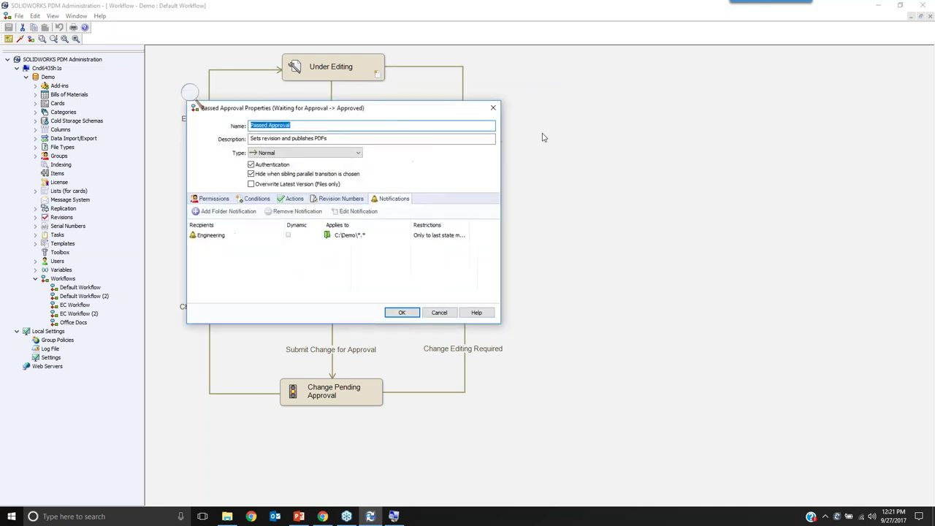
left_click(492, 109)
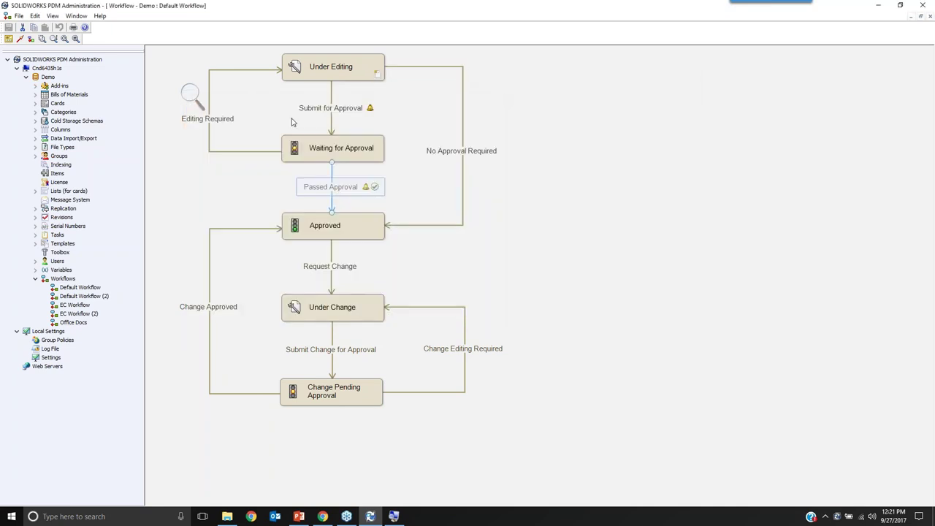
Examine the notification settings of the Submit for Approval transition, and close its properties and the screen magnifier.
double_click(346, 111)
left_click_drag(553, 165, 336, 65)
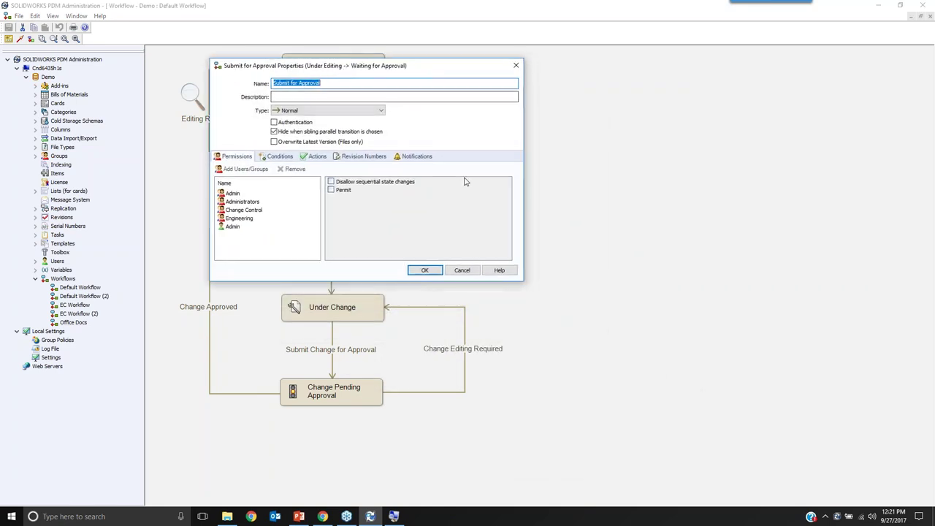
left_click(430, 157)
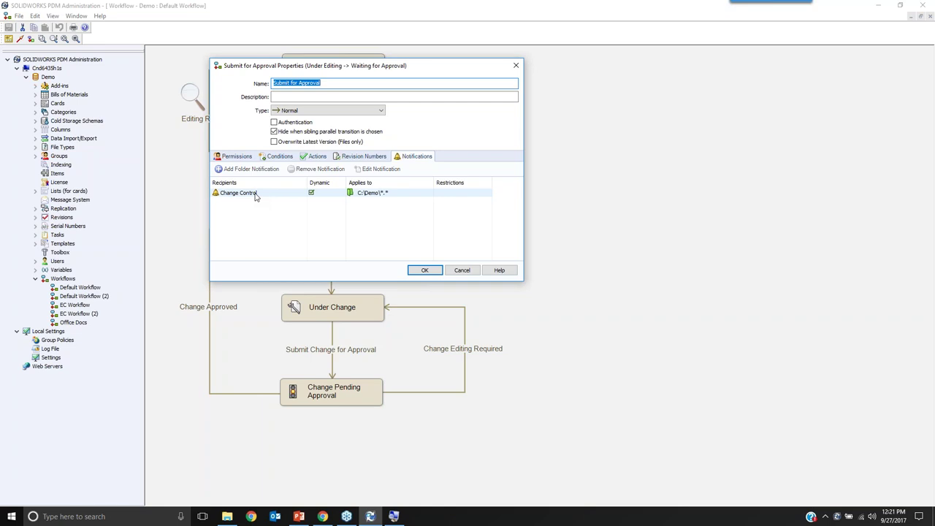
left_click(516, 65)
left_click(191, 93)
left_click(278, 86)
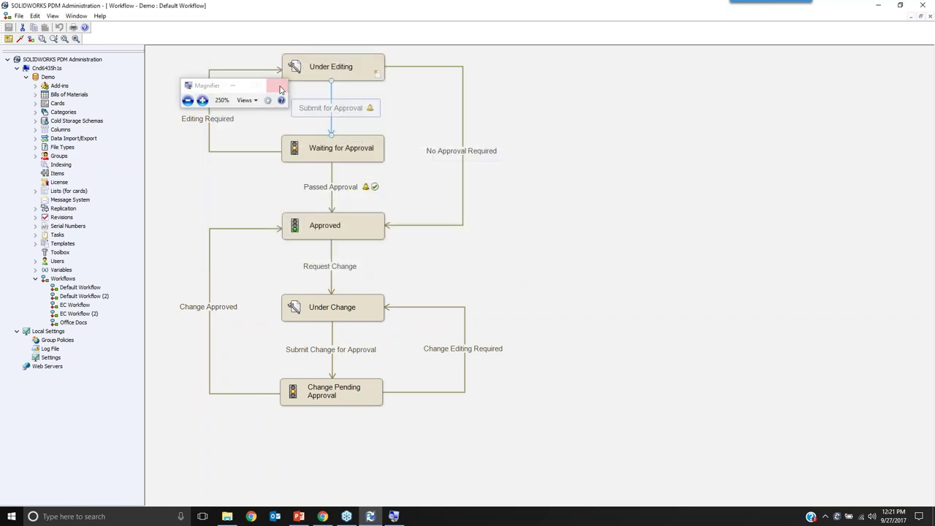
Open the SOLIDWORKS PDM Inbox and look through the Demo vault's file and task notifications.
right_click(837, 516)
left_click(846, 451)
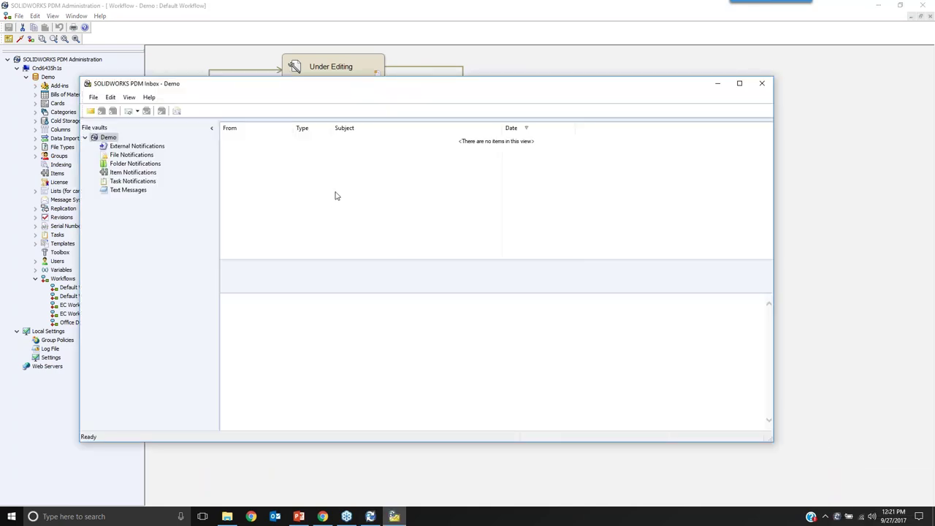
left_click(153, 156)
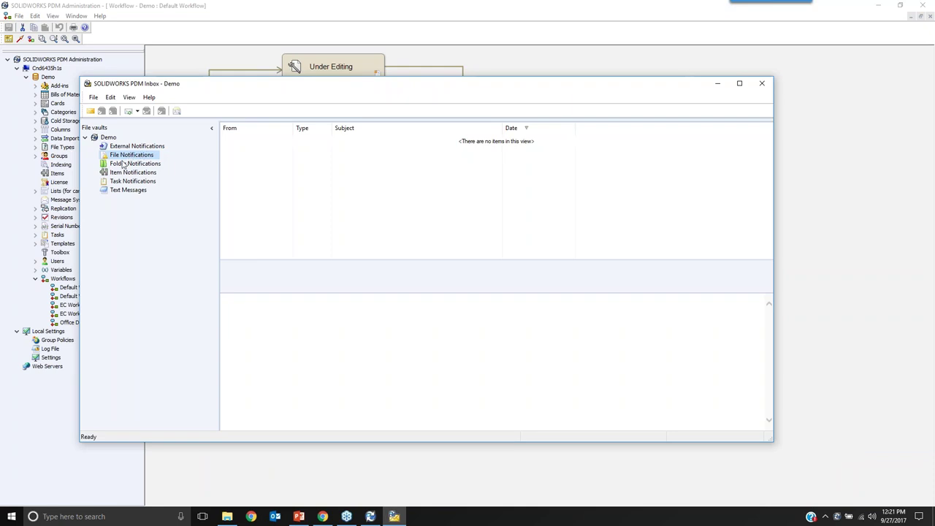
left_click(117, 182)
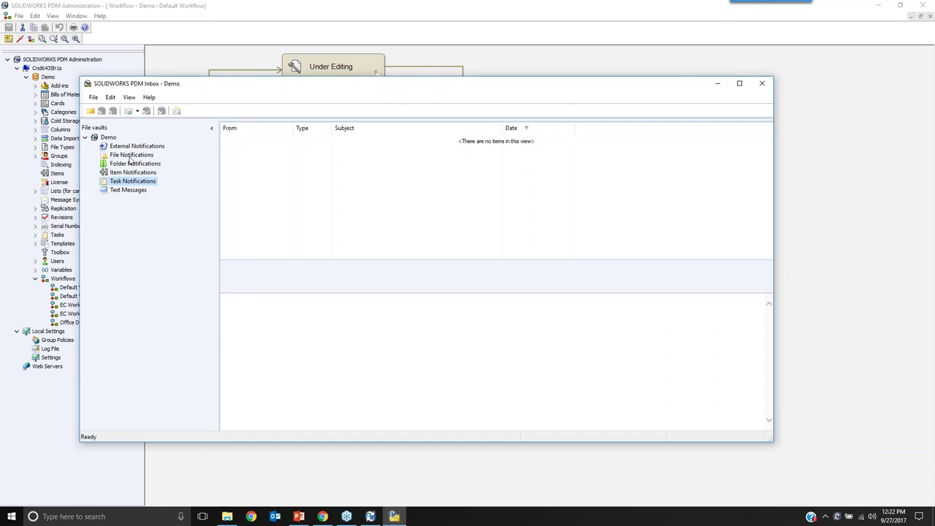
left_click(132, 155)
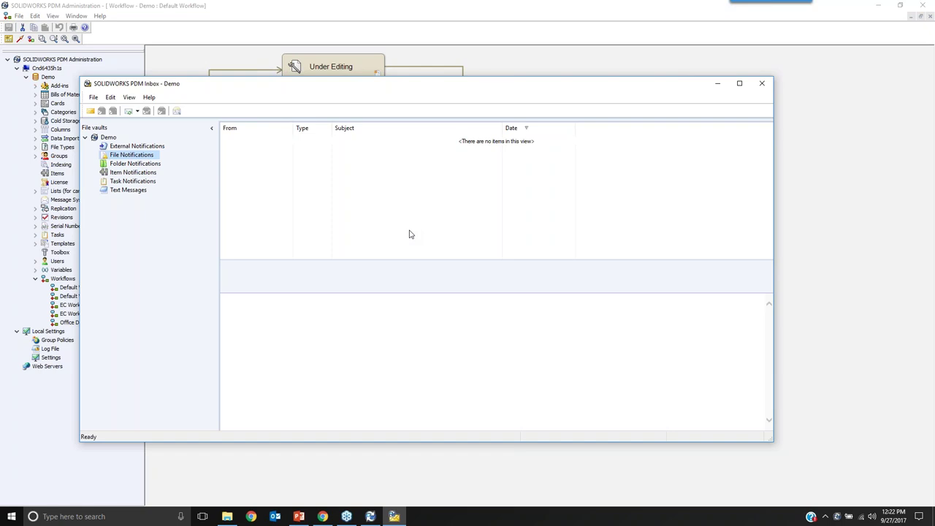
Close the PDM Inbox and PDM Administration and switch to the PowerPoint slide show.
left_click(762, 83)
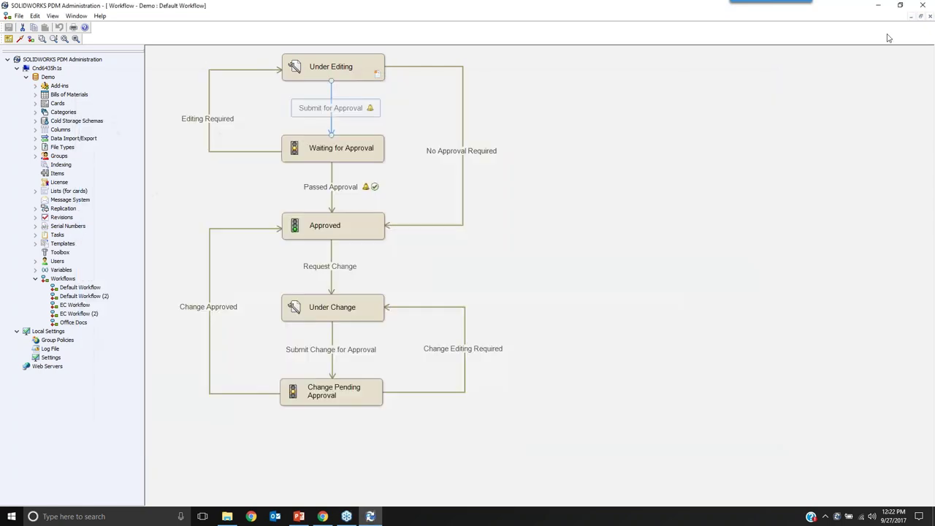
left_click(923, 6)
left_click(299, 517)
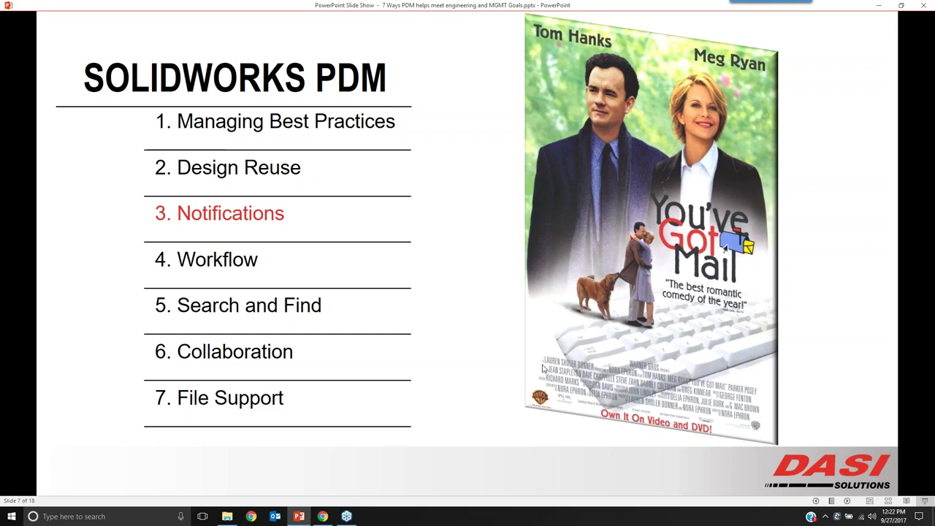
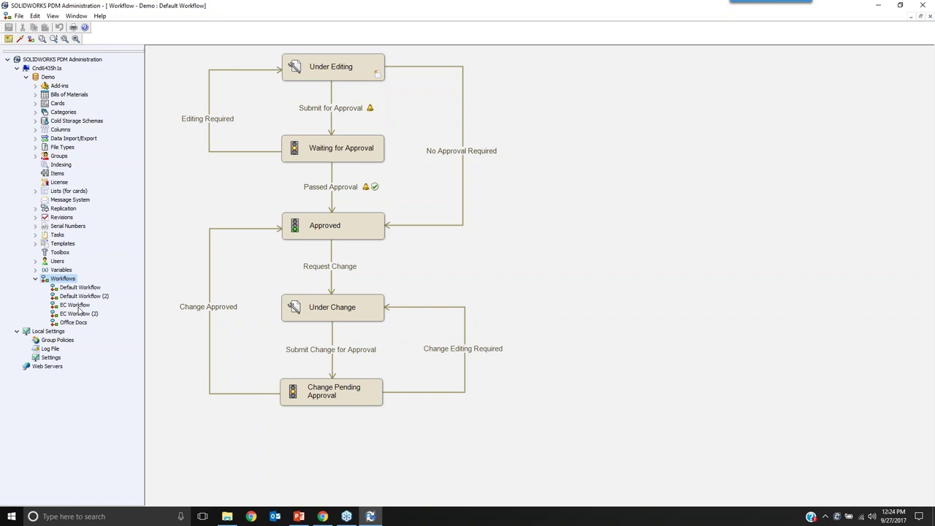
Examine the Under Editing state's permissions for the Admin, Administrators, Change Control and Engineering groups, and close its properties without changes.
left_click(71, 306)
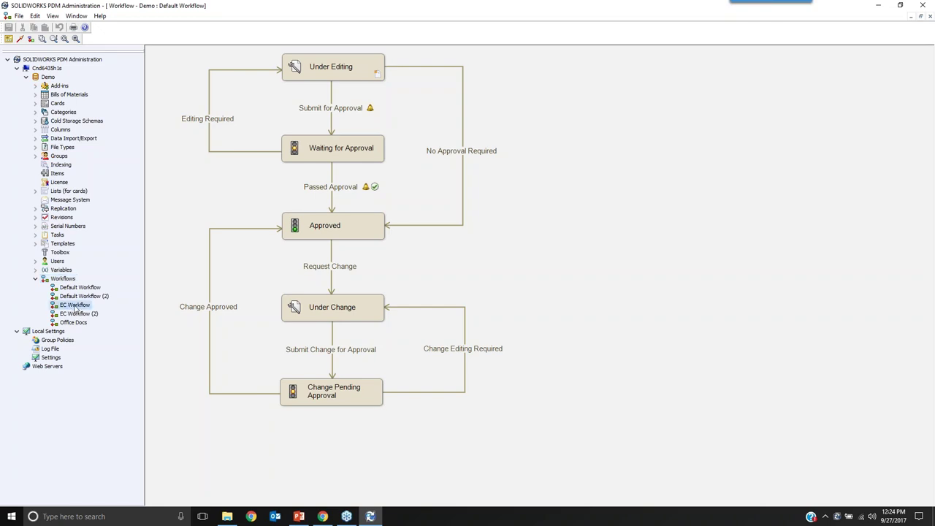
left_click(72, 324)
left_click(294, 143)
double_click(356, 75)
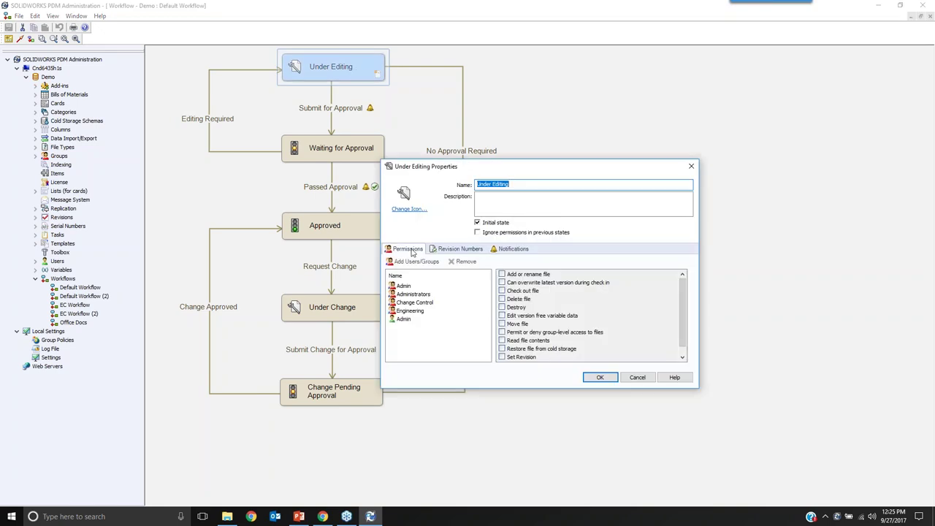
left_click(404, 286)
left_click(407, 294)
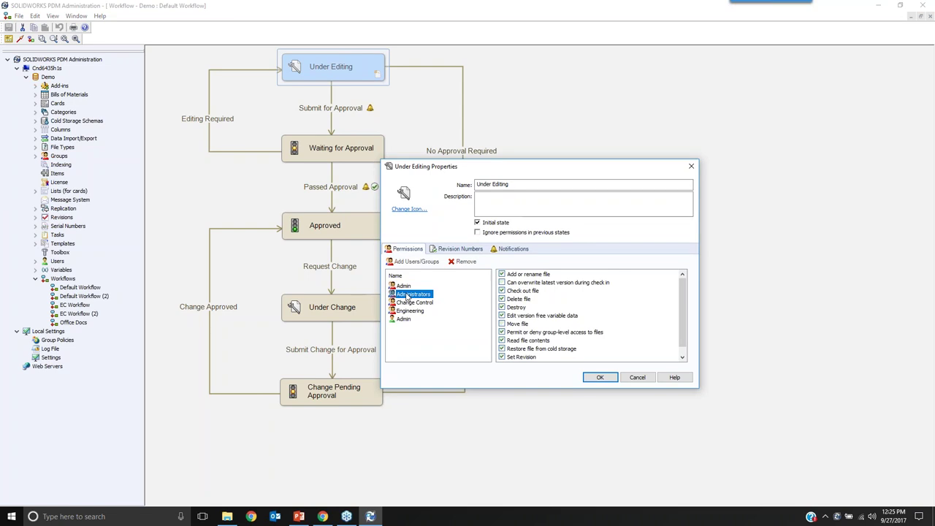
left_click(407, 303)
left_click(410, 311)
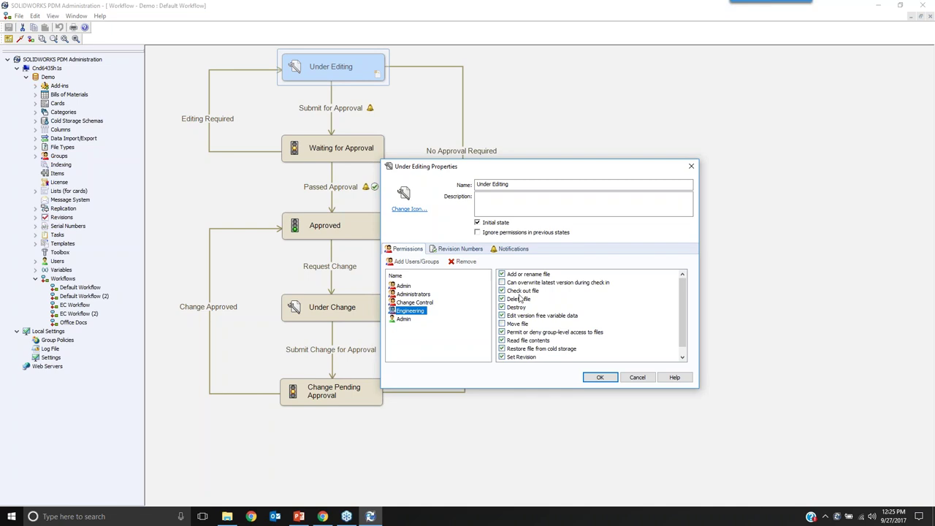
mouse_move(679, 281)
left_mouse_down()
mouse_move(679, 289)
mouse_move(678, 280)
left_mouse_up()
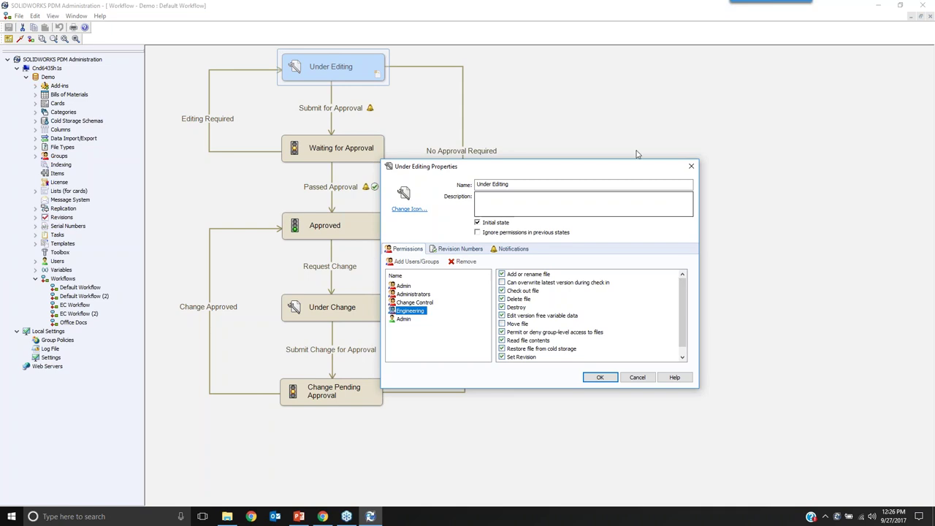
key("Escape")
left_click(570, 113)
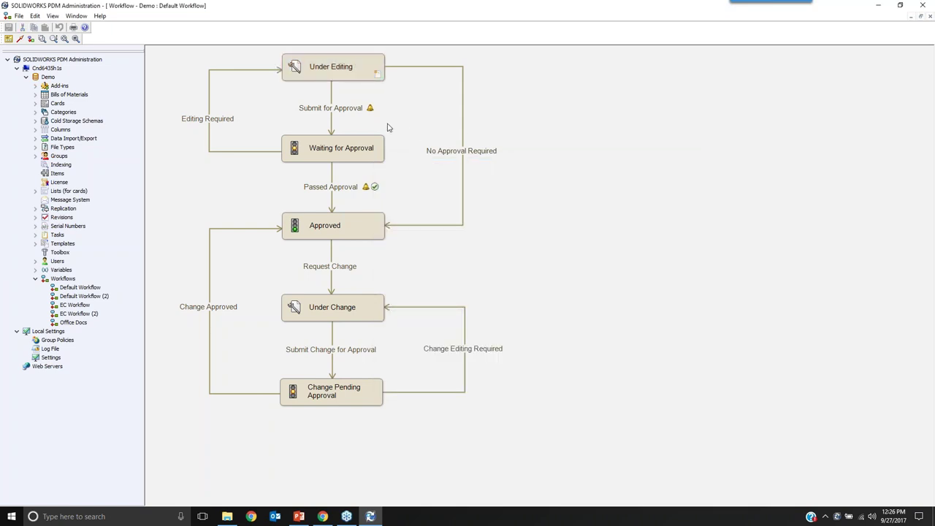
Examine the Submit for Approval transition's permissions for the Administrators, Change Control and Engineering groups, and close its properties.
left_click(343, 112)
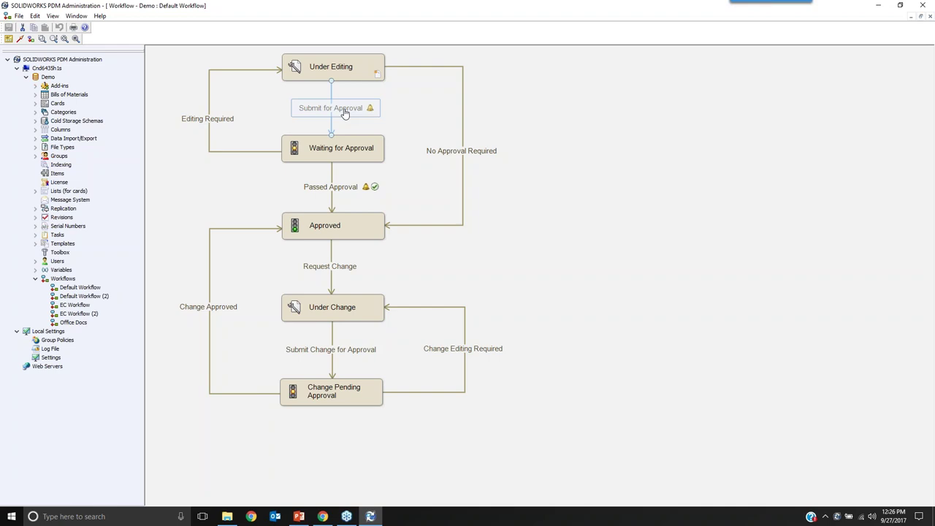
double_click(344, 111)
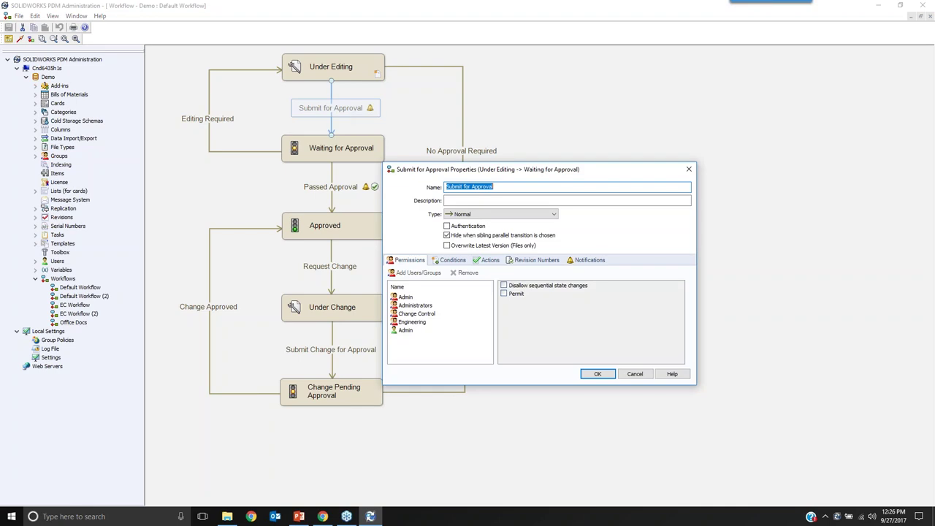
left_click(415, 306)
left_click(415, 315)
left_click(415, 323)
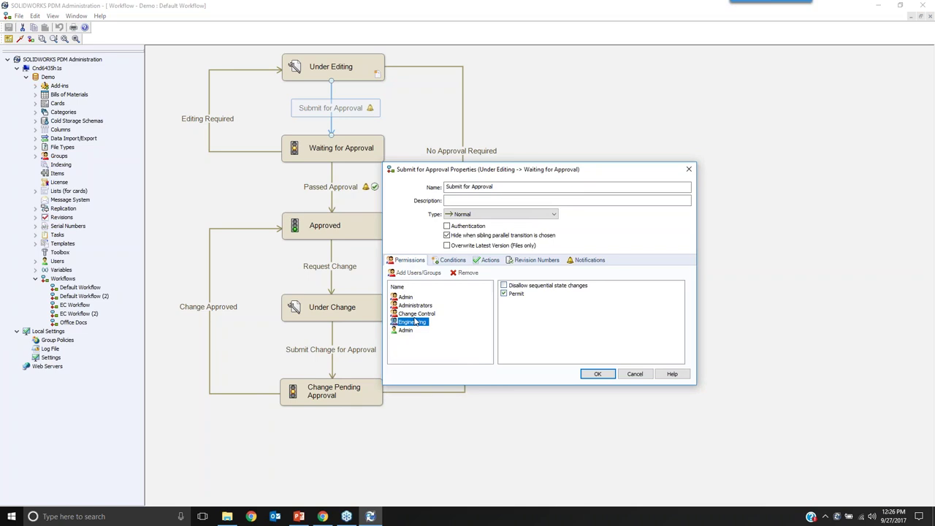
left_click(688, 168)
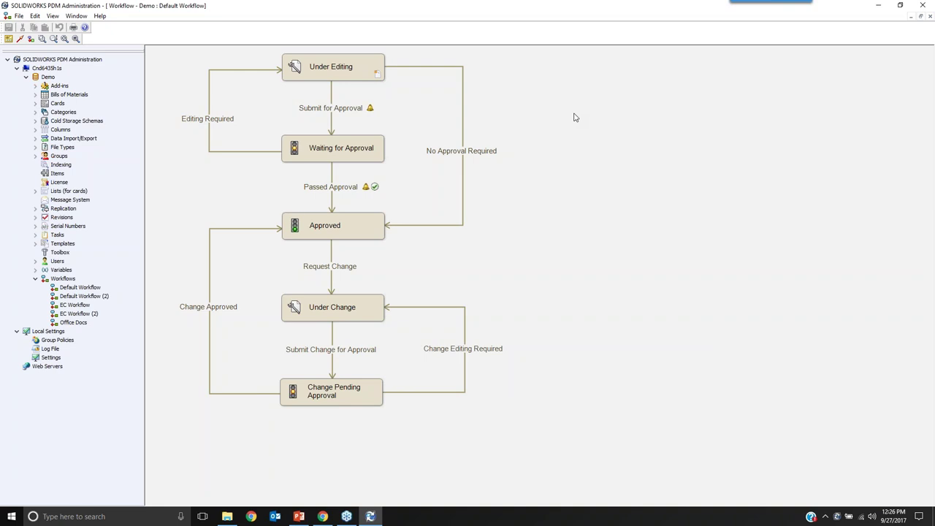
Open the No Approval Required transition's properties, move the dialog clear of the diagram, and examine the Change Control and Administrators permissions.
double_click(463, 157)
left_click_drag(427, 159, 637, 77)
left_click(564, 222)
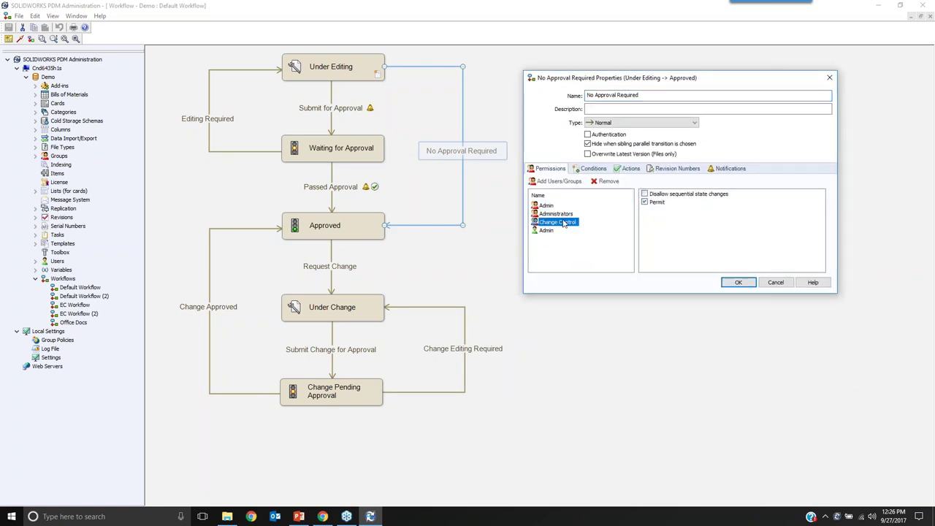
left_click(561, 214)
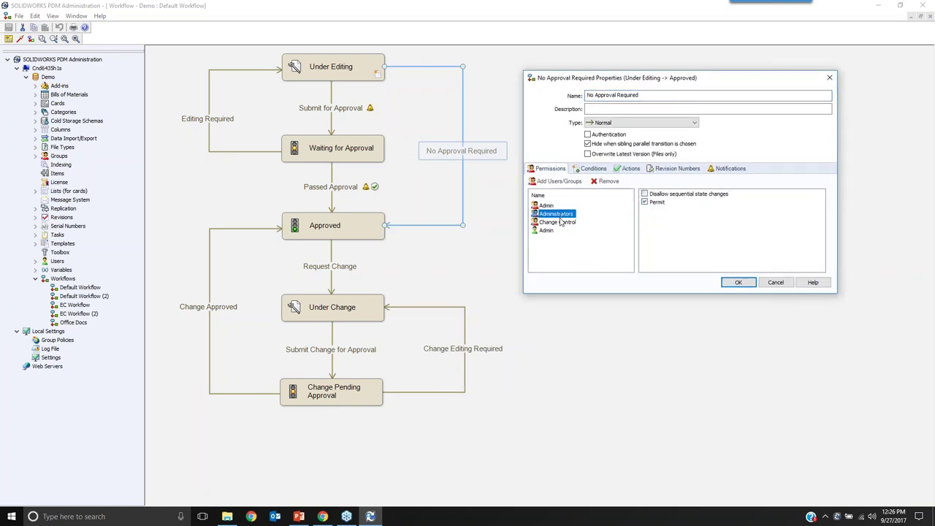
Examine the revision increment, variable and task actions of the No Approval Required transition, and close its properties.
left_click(627, 171)
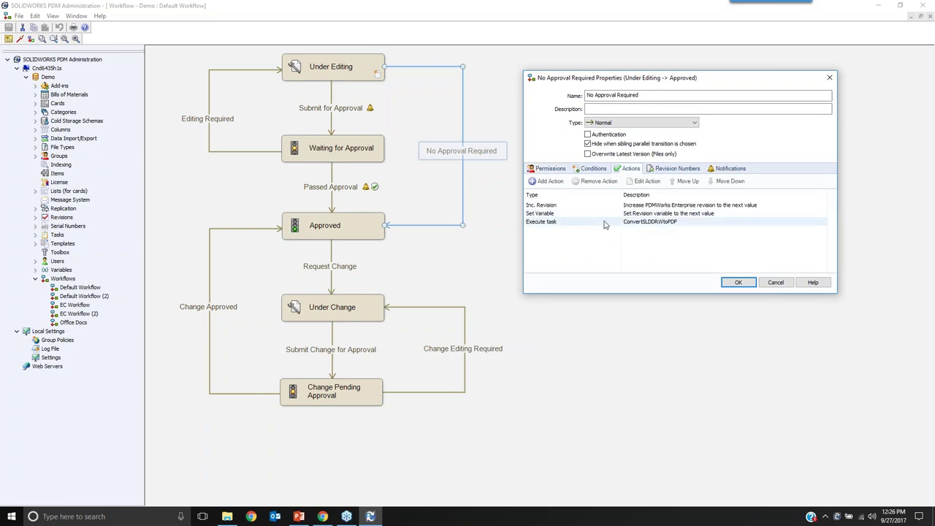
left_click(577, 206)
left_click(579, 214)
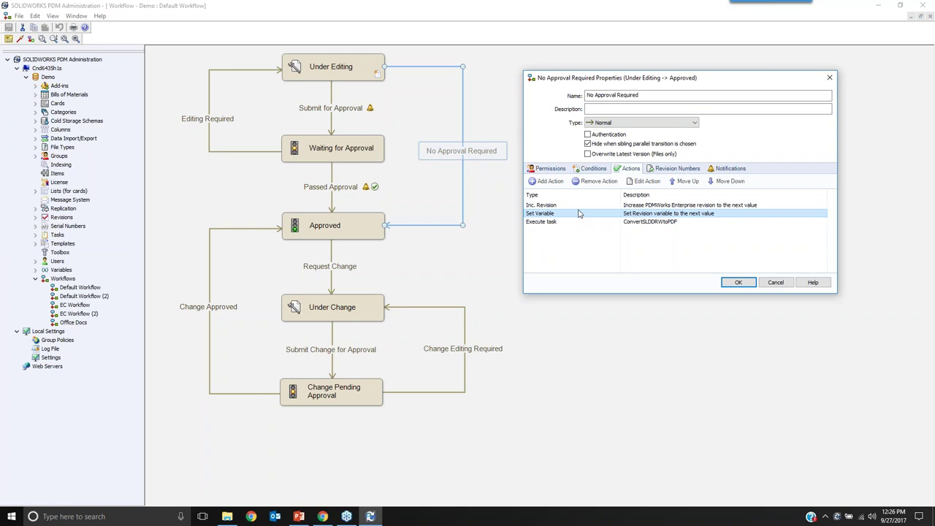
left_click(611, 222)
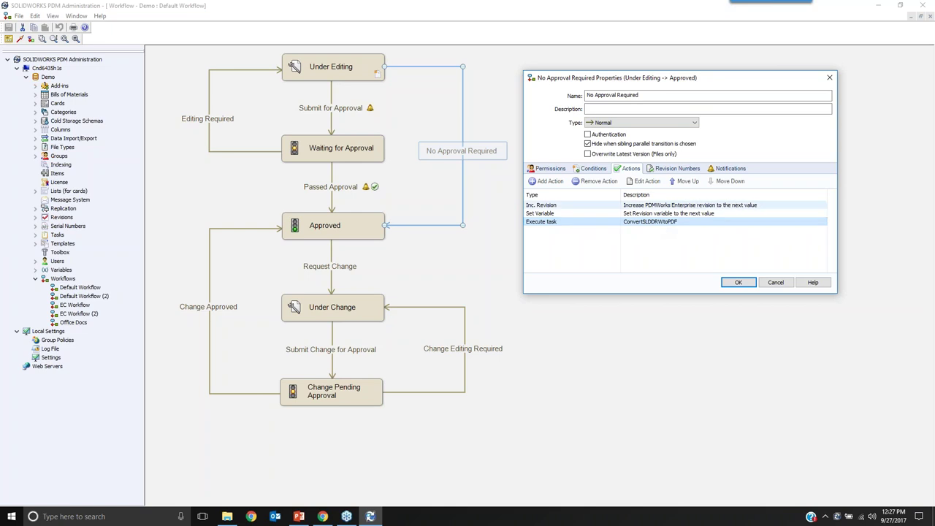
left_click(829, 78)
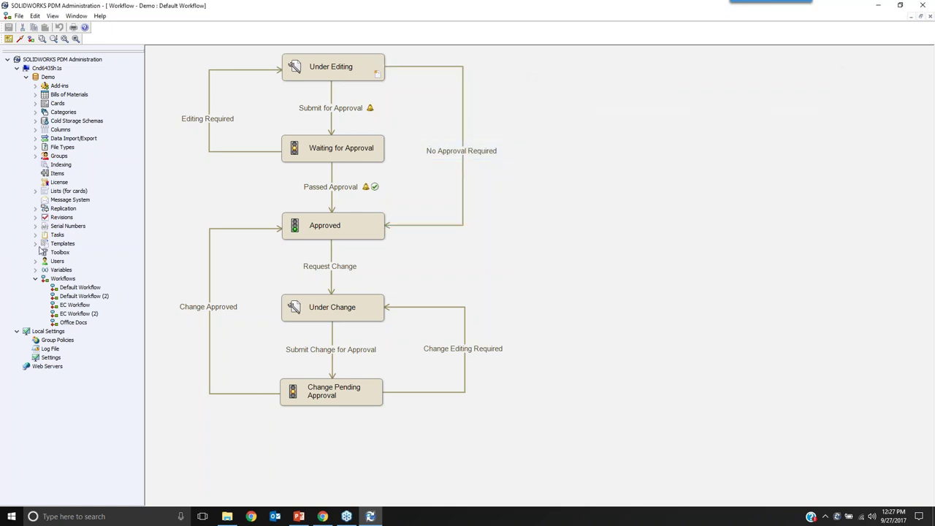
Examine the output file details of the ConvertSLDDRWtoPDF task, and close its properties without changes.
left_click(35, 235)
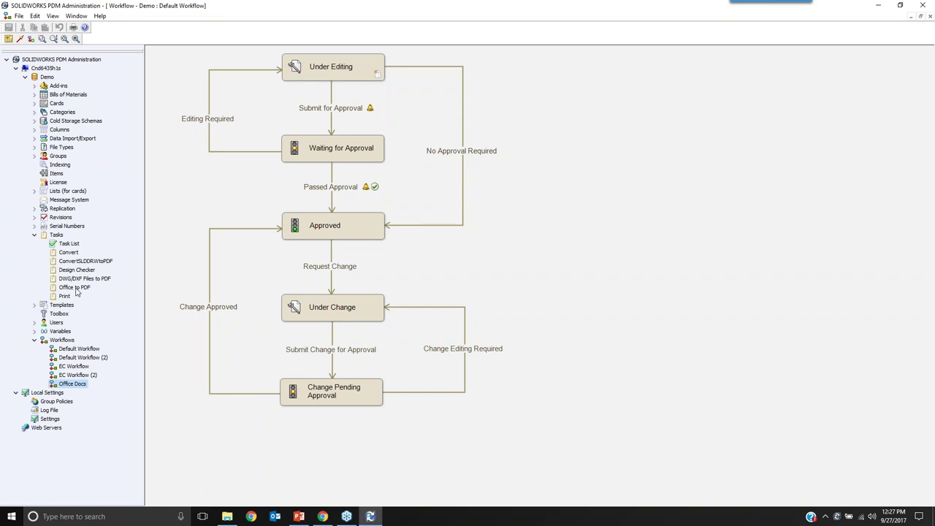
left_click(69, 253)
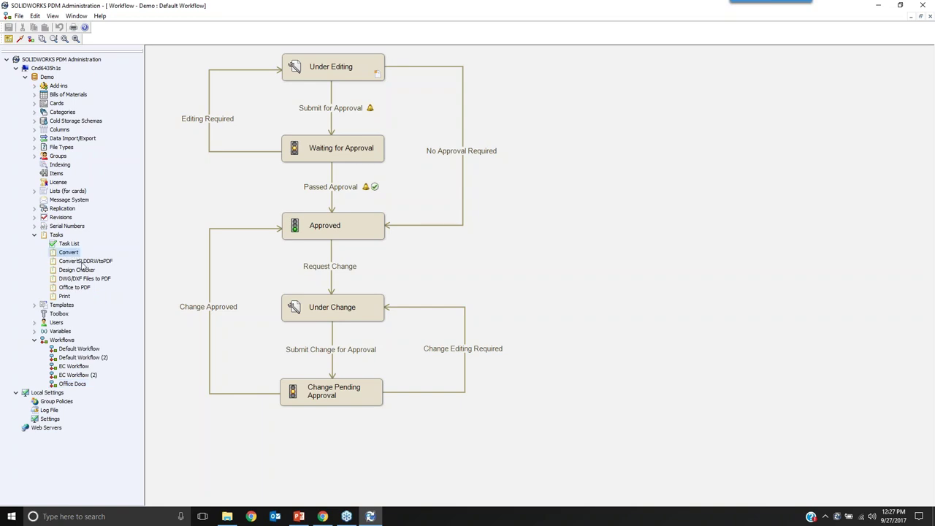
left_click(83, 262)
double_click(82, 263)
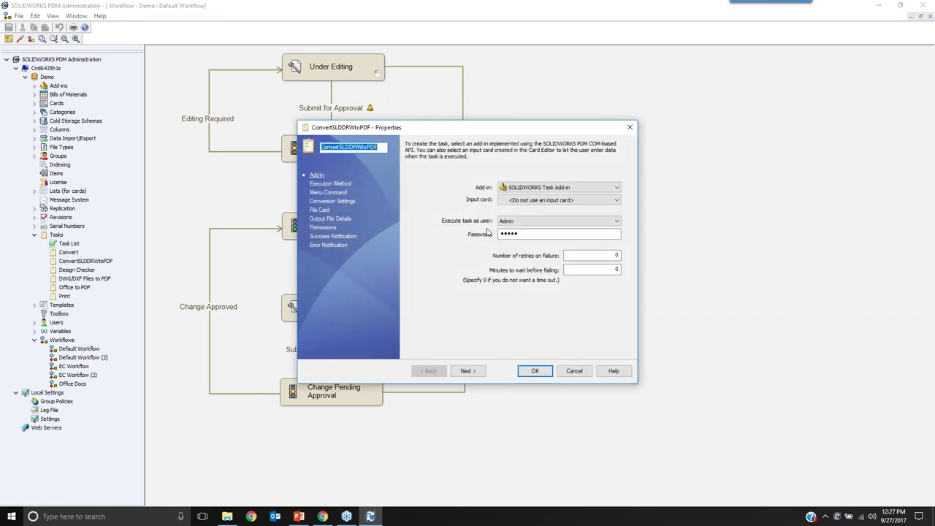
left_click(336, 221)
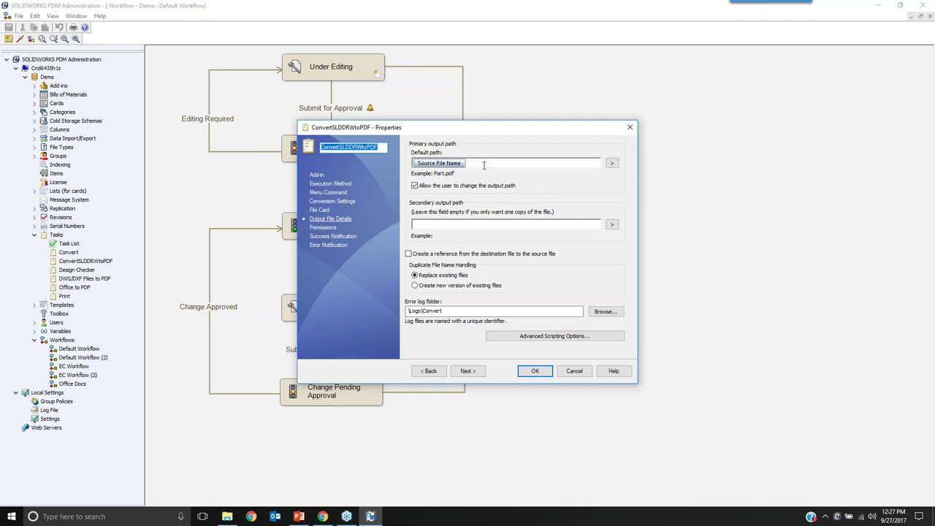
left_click(630, 130)
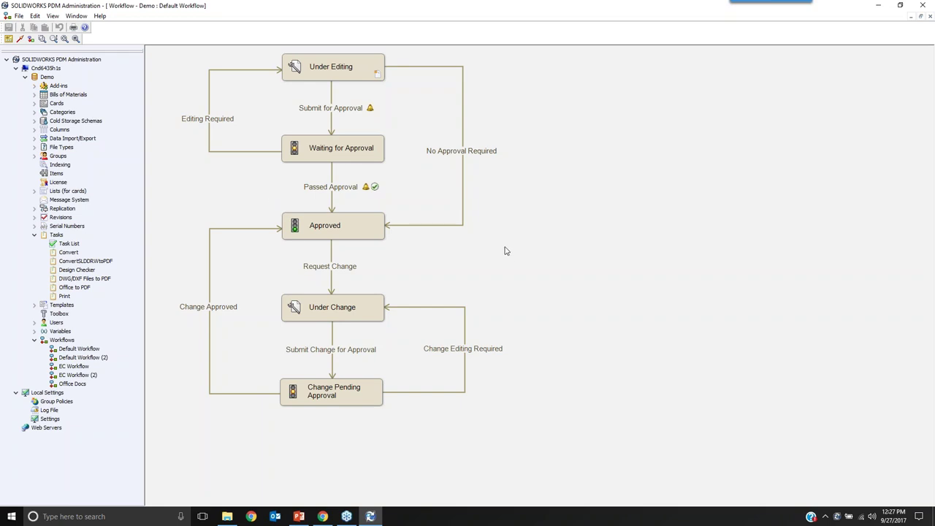
Create a new workflow state named Obsolete beside the Approved state and give it the recycle bin icon.
left_click(369, 230)
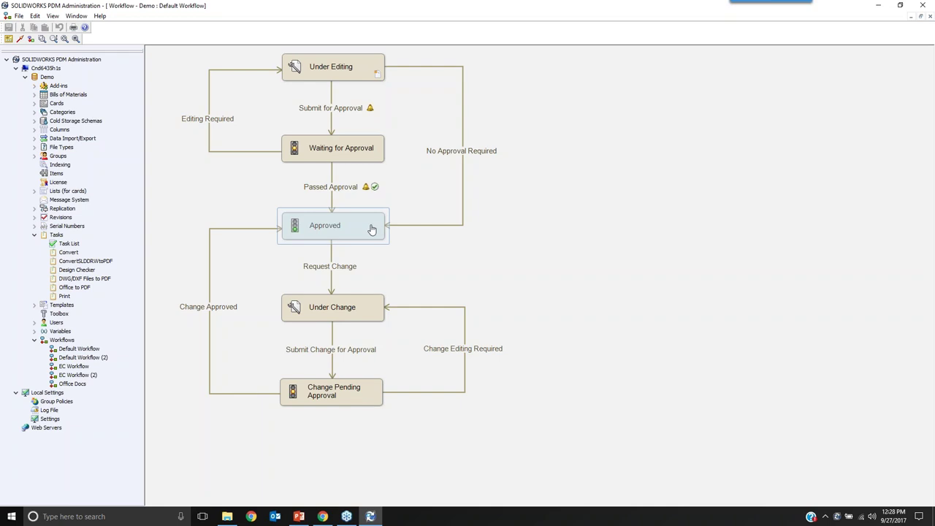
right_click(508, 256)
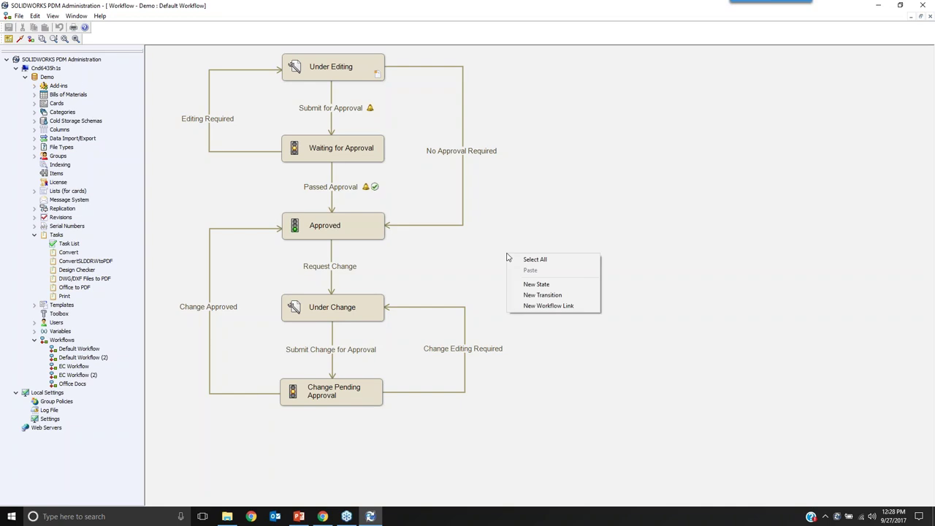
left_click(538, 284)
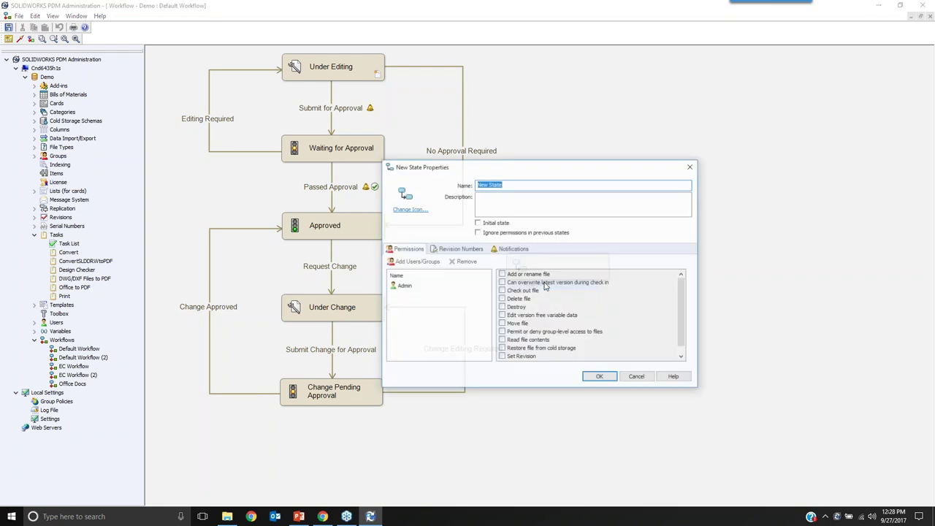
type("Obsolete")
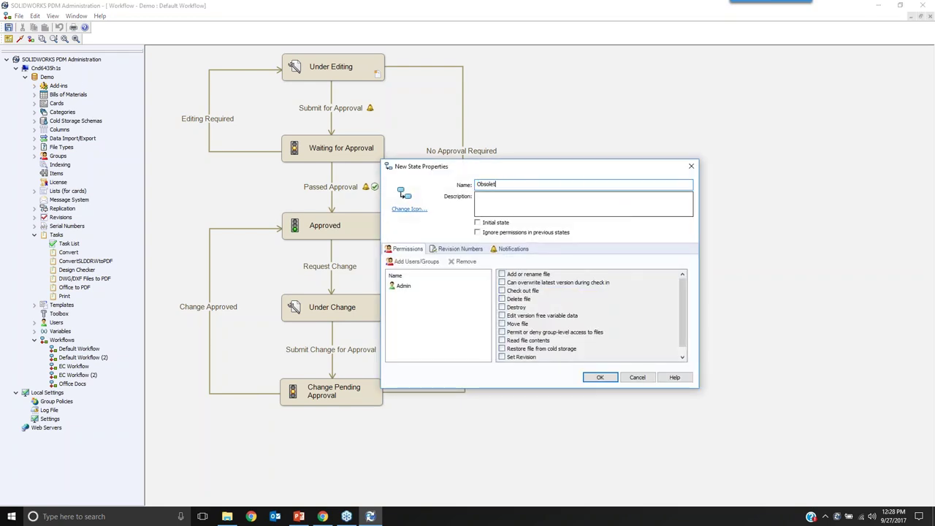
left_click(417, 208)
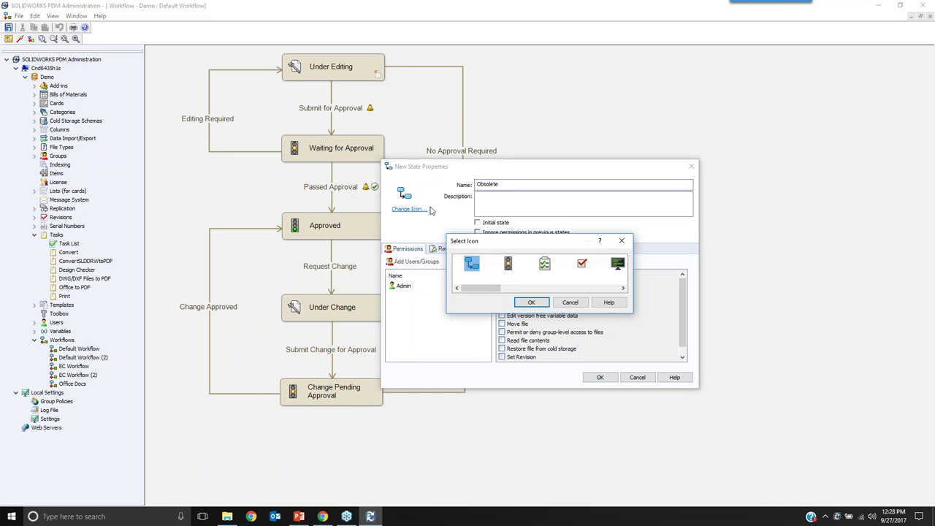
left_click_drag(505, 290, 529, 289)
left_click(538, 265)
left_click(531, 302)
Add the Admin and Administrators groups to the Obsolete state, grant both Check out file and Move file permissions, and accept the state.
left_click(439, 262)
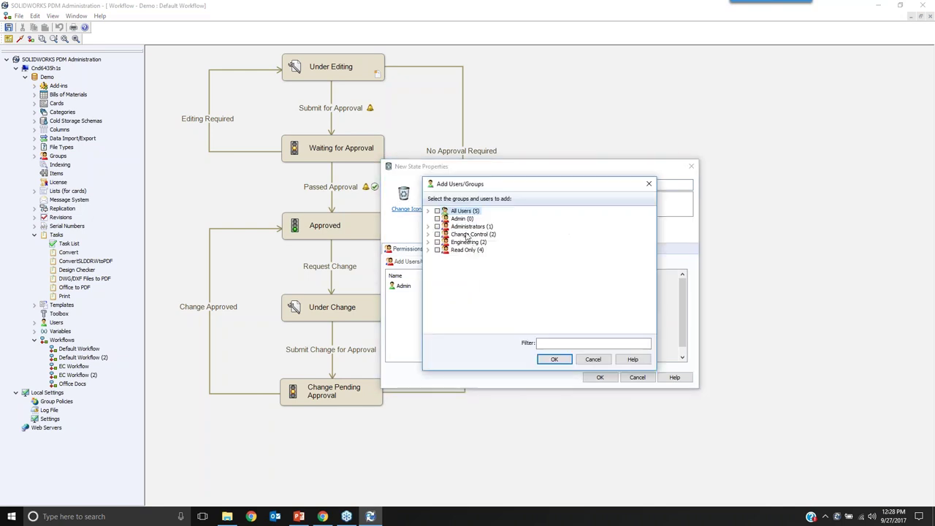
left_click(438, 226)
left_click(561, 361)
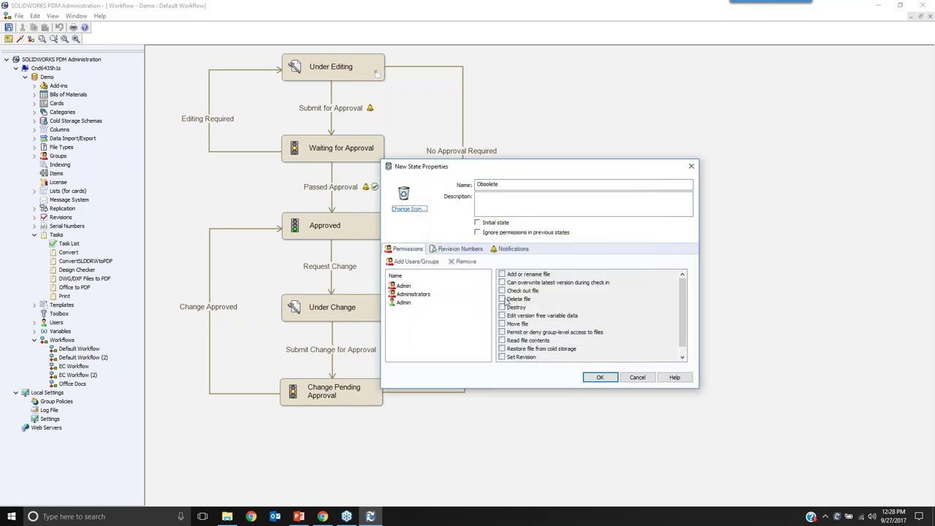
left_click_drag(435, 293, 413, 293)
left_click(502, 291)
left_click(502, 324)
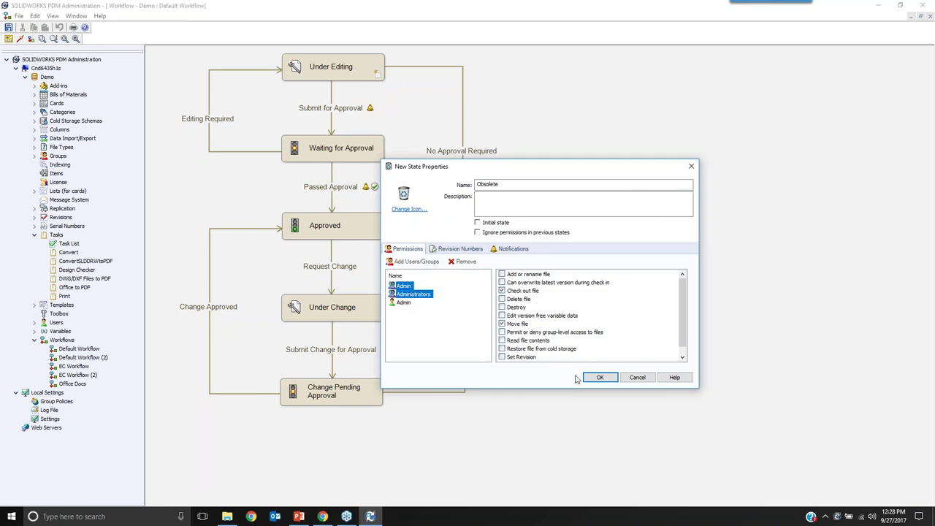
left_click(597, 377)
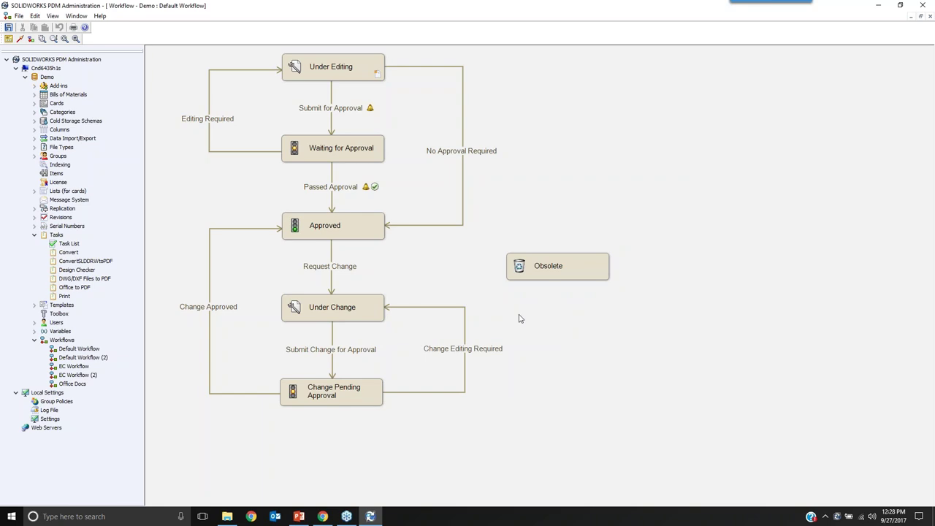
Add a transition from Approved to Obsolete and add the Change Control group to its permissions.
left_click(21, 40)
left_click(337, 228)
left_click(553, 268)
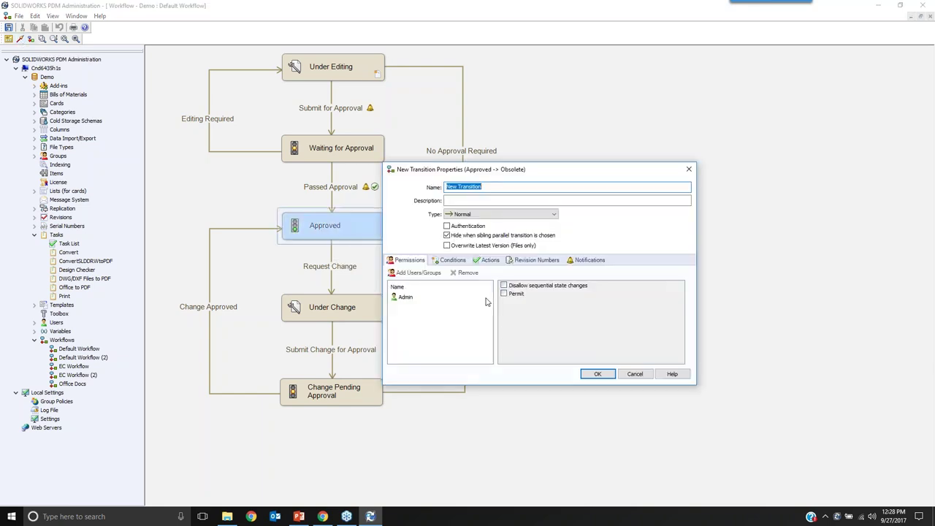
left_click(409, 273)
left_click(437, 234)
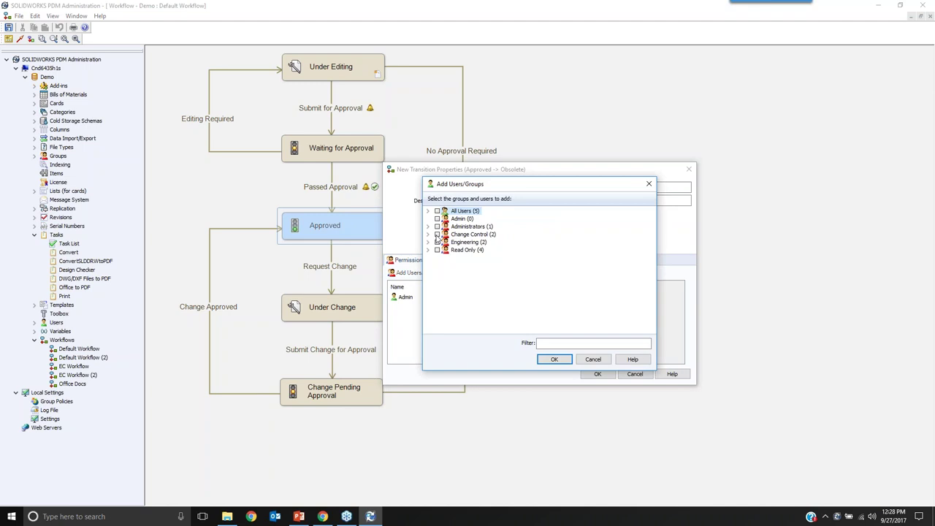
left_click(555, 359)
left_click(417, 297)
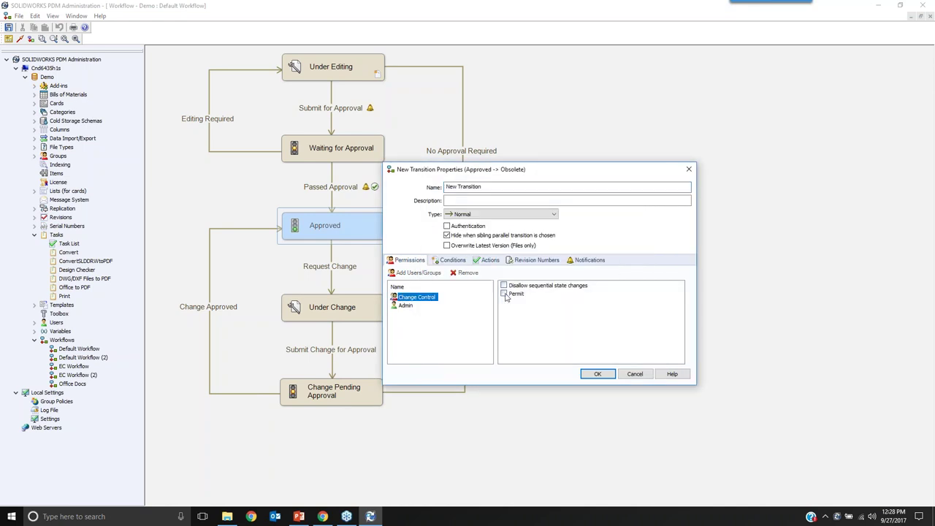
left_click(597, 373)
left_click(564, 352)
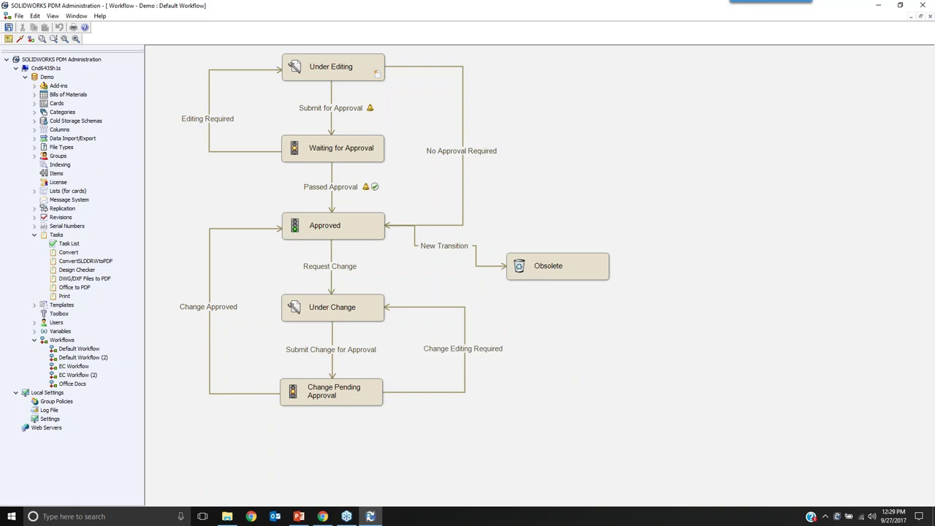
Switch to the PowerPoint slide show to present the Workflow slide.
left_click(299, 517)
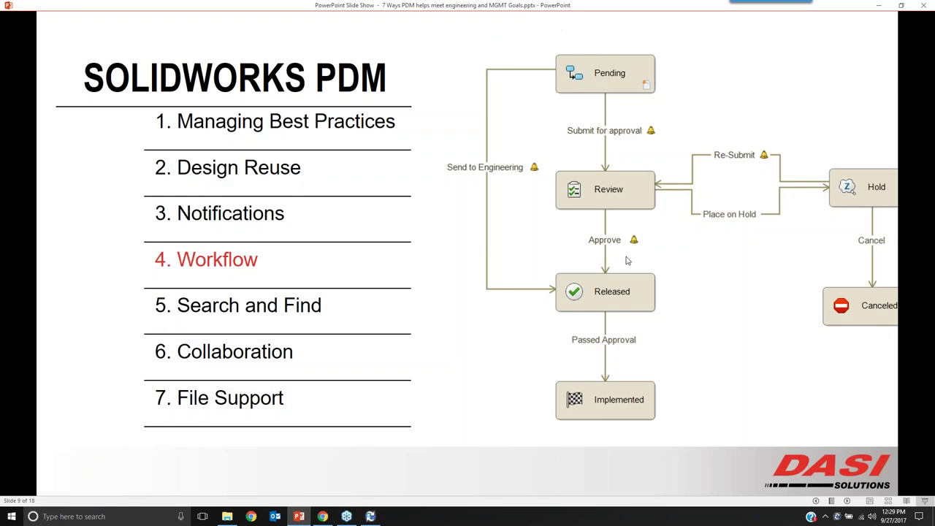
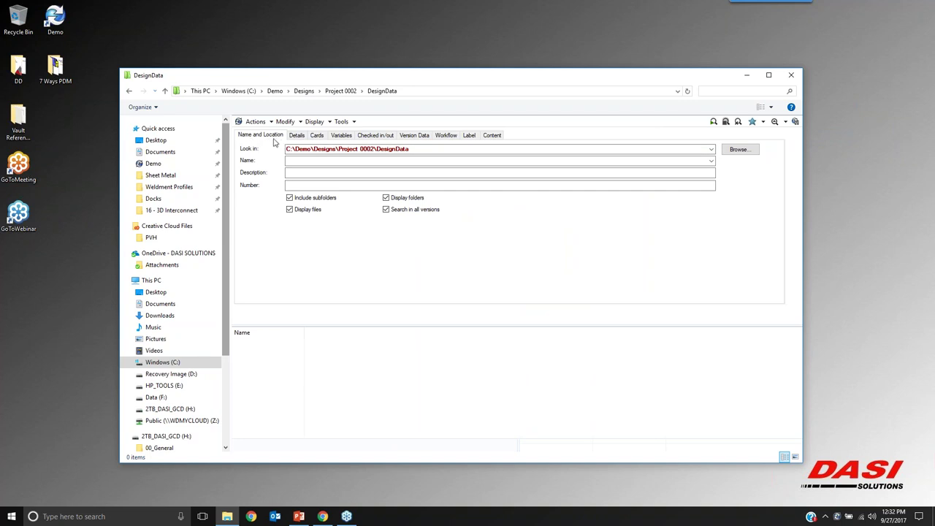
Search the C:\Demo vault for files named table, and enlarge the results list.
left_click(423, 149)
left_click(449, 149)
left_click_drag(449, 149, 314, 149)
key("Delete")
left_click(308, 160)
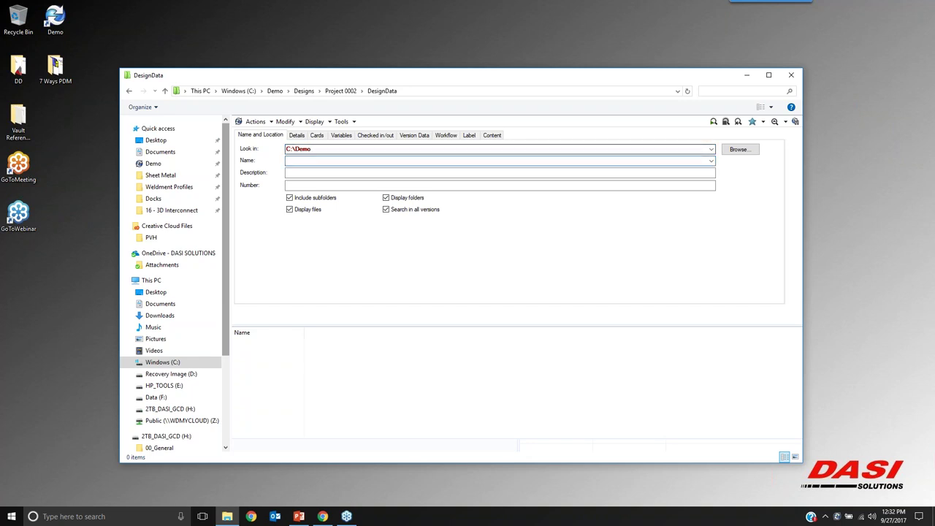
left_click(324, 171)
left_click(319, 162)
type("table")
key("Return")
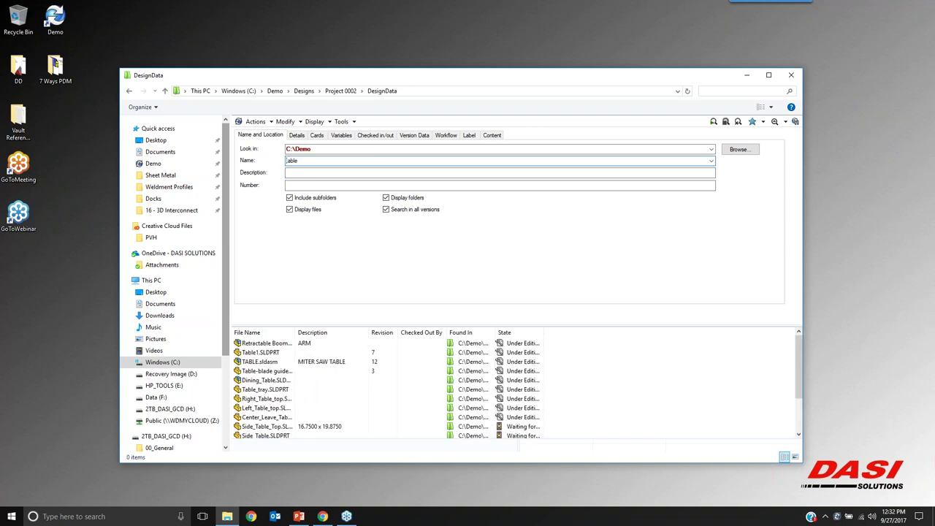
left_click_drag(483, 327, 494, 255)
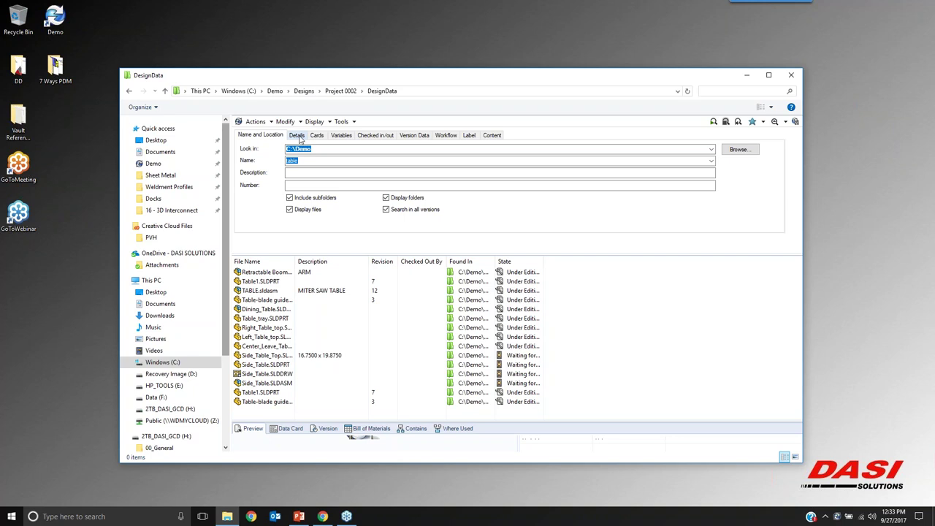
Review the check-out and card search criteria, enlarge the criteria area, and choose the SolidWorks Part Card.
left_click(379, 139)
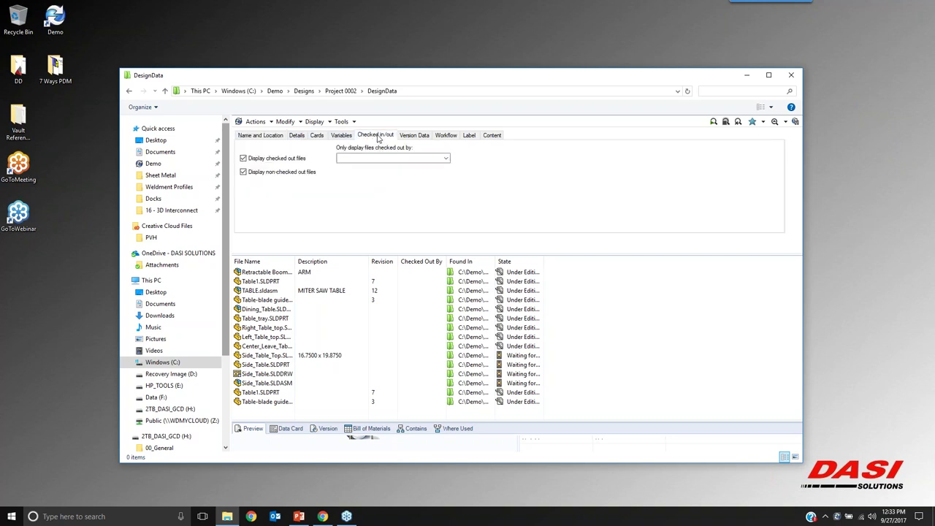
left_click(353, 138)
left_click(316, 137)
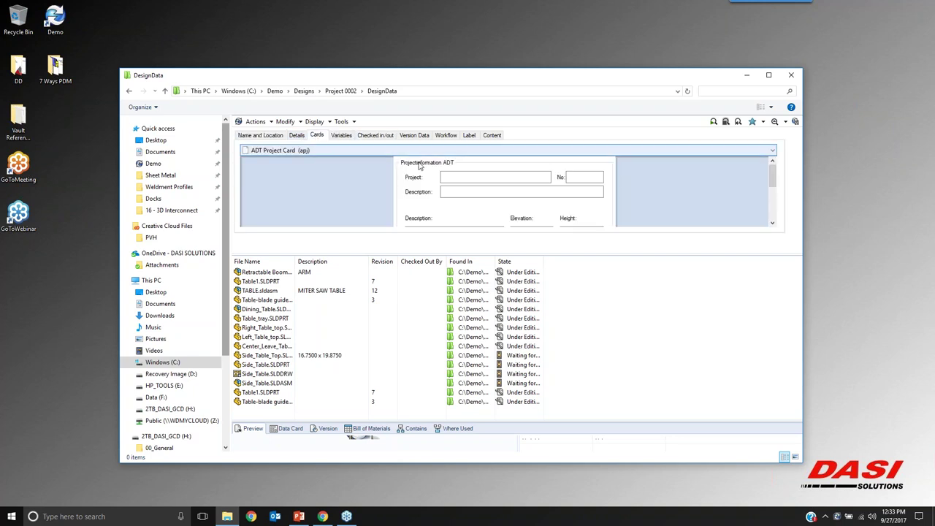
left_click_drag(462, 255, 536, 271)
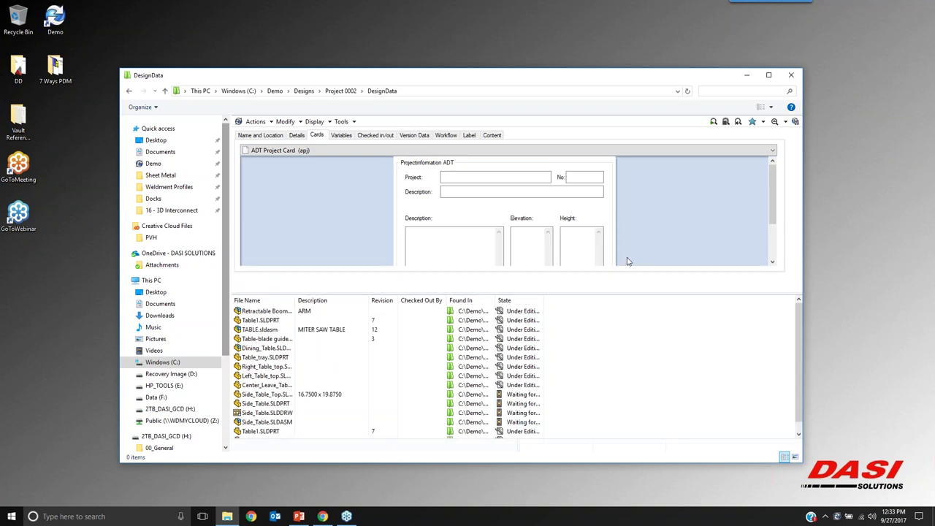
left_click(438, 150)
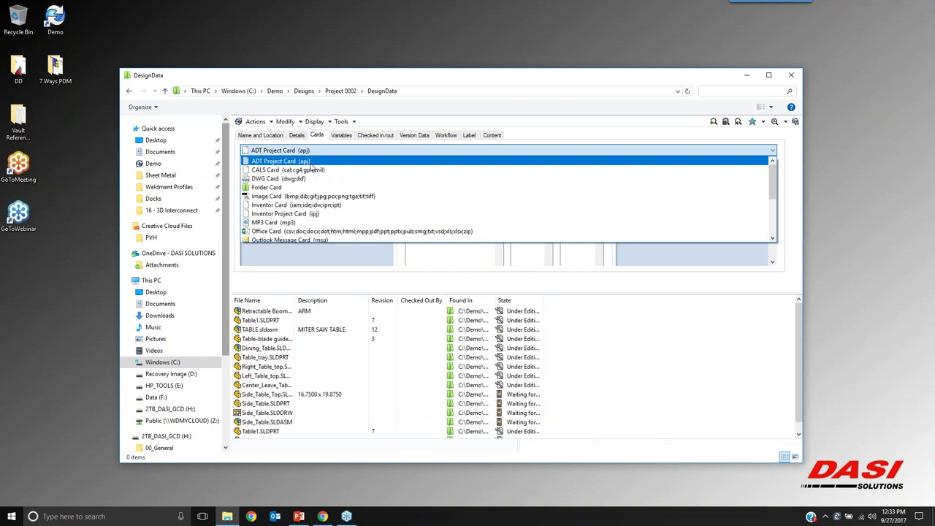
scroll(312, 206, "down", 1)
scroll(312, 207, "down", 1)
scroll(301, 189, "up", 1)
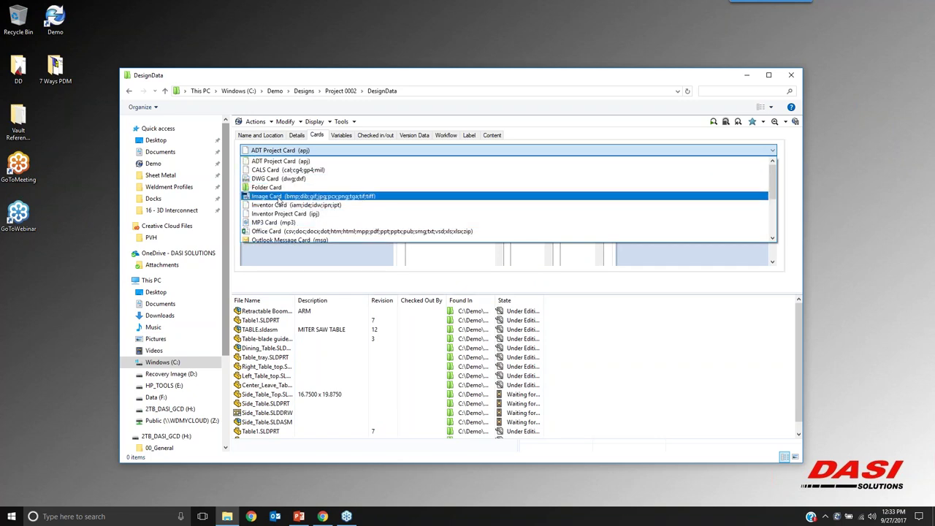
scroll(312, 223, "down", 2)
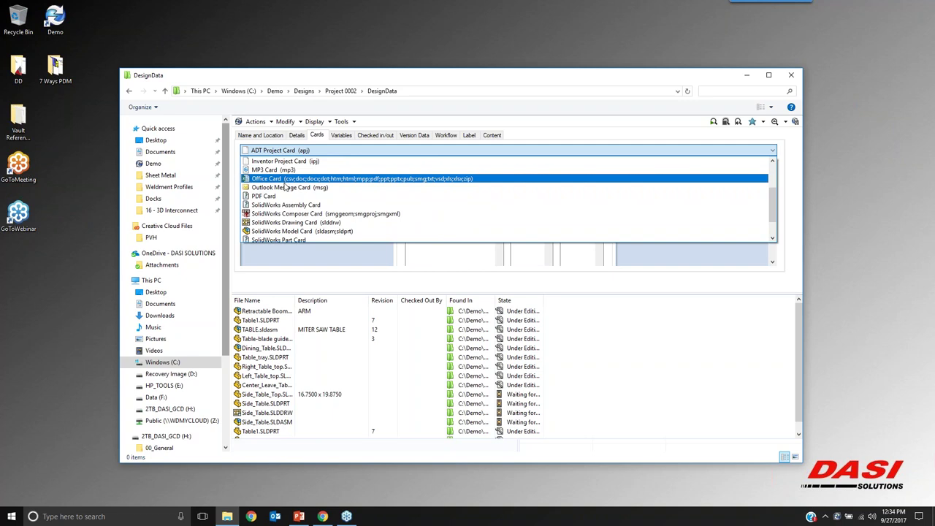
scroll(284, 211, "down", 1)
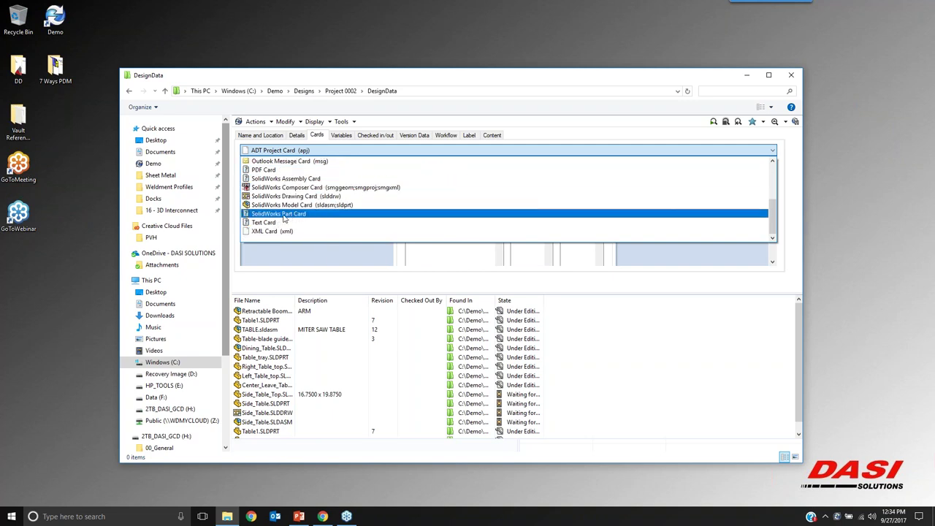
left_click(285, 218)
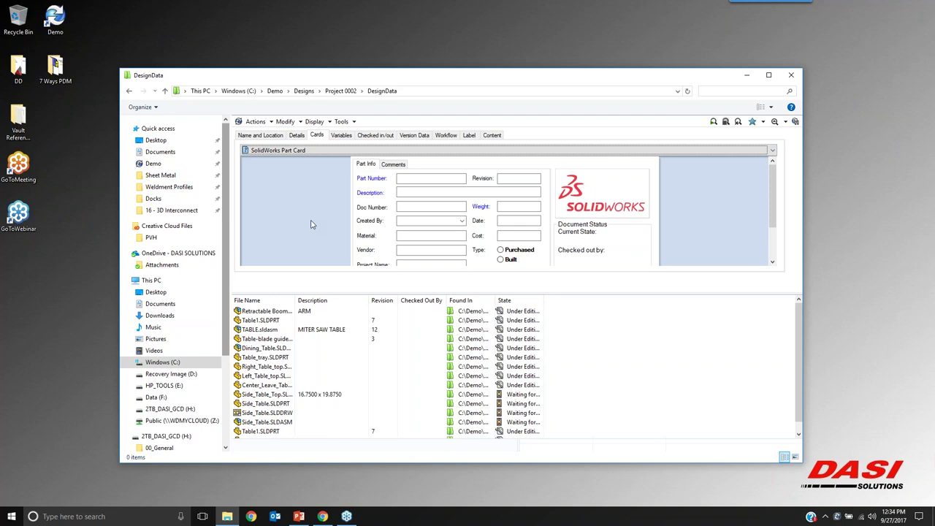
Change the search card to SolidWorks Model Card in a maximized window with a taller criteria area, and search for the description pin.
left_click(265, 151)
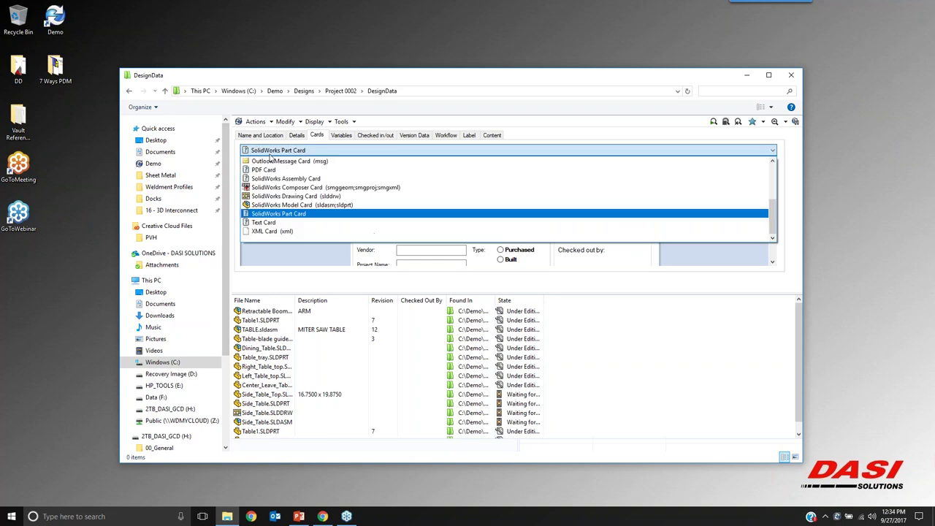
left_click(313, 205)
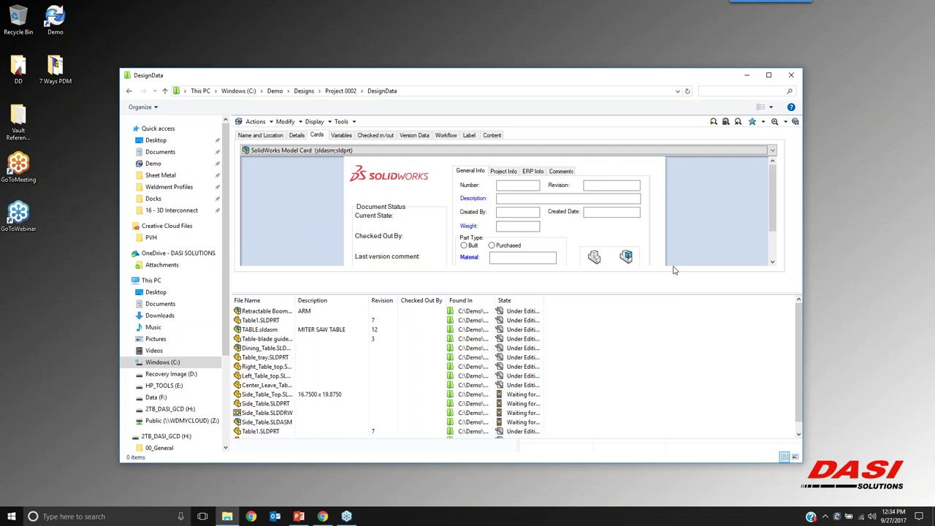
left_click(768, 74)
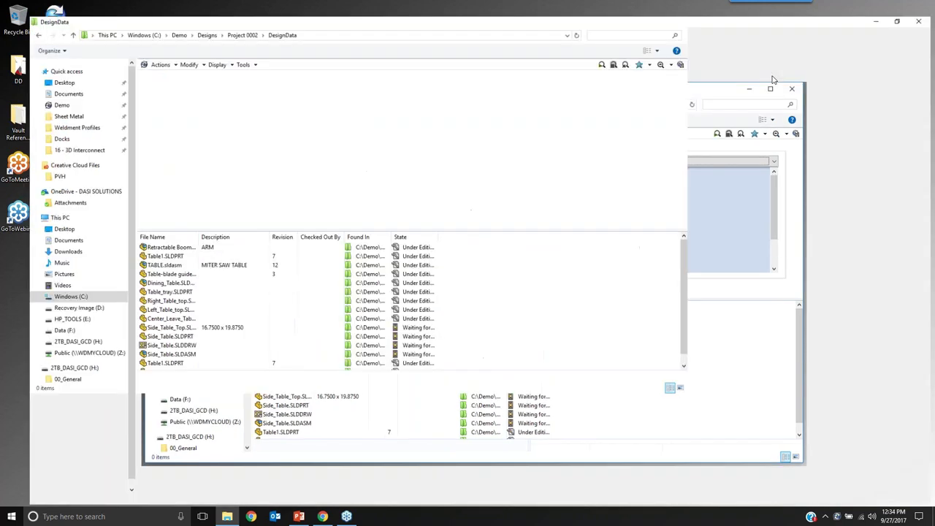
left_click_drag(577, 221, 578, 252)
left_click(520, 127)
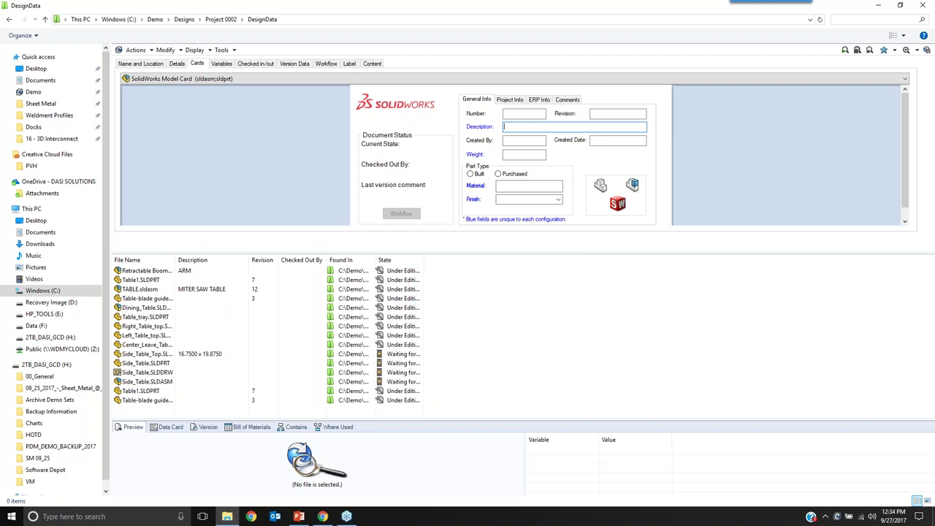
type("pin")
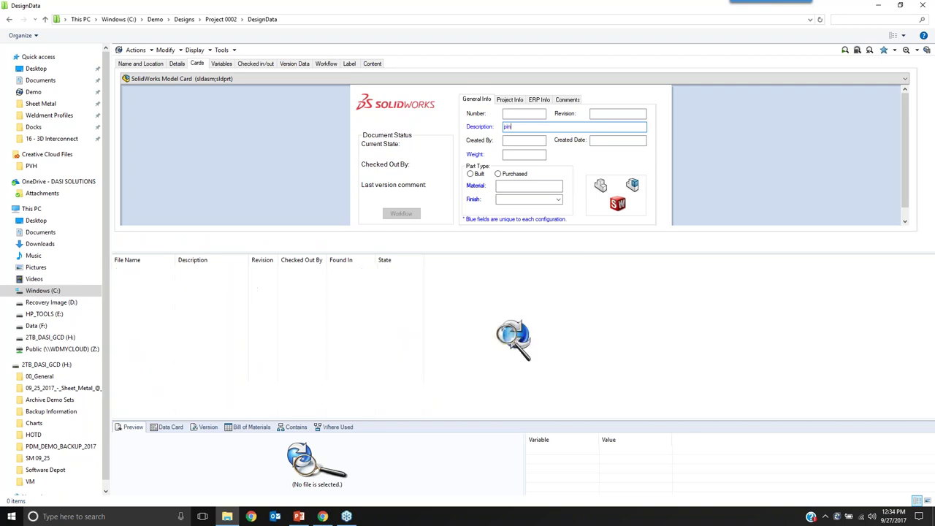
Clear the file name criterion and rerun the SolidWorks Model Card search with an empty description.
left_click(140, 63)
double_click(183, 89)
key("BackSpace")
key("Tab")
key("BackSpace")
left_click(199, 64)
left_click(845, 50)
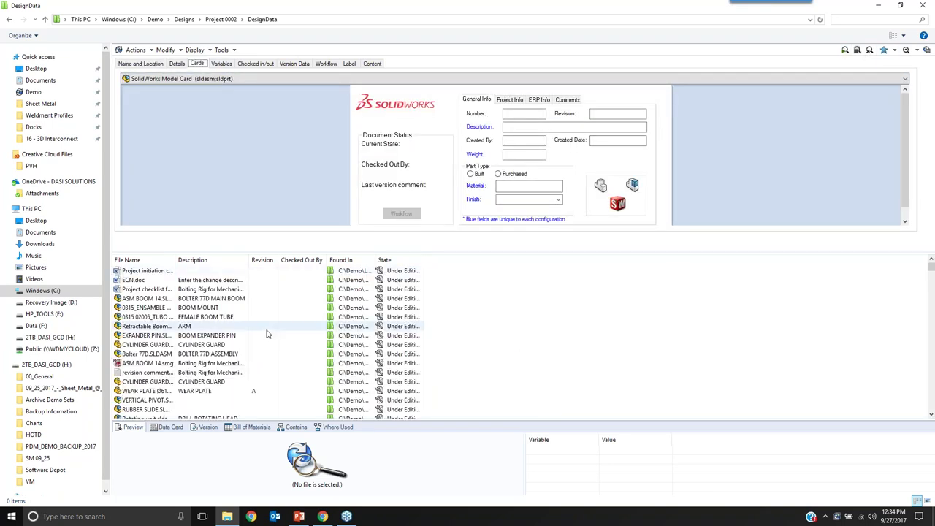
Widen the File Name and Description columns and look through the search results.
left_click_drag(177, 260, 235, 260)
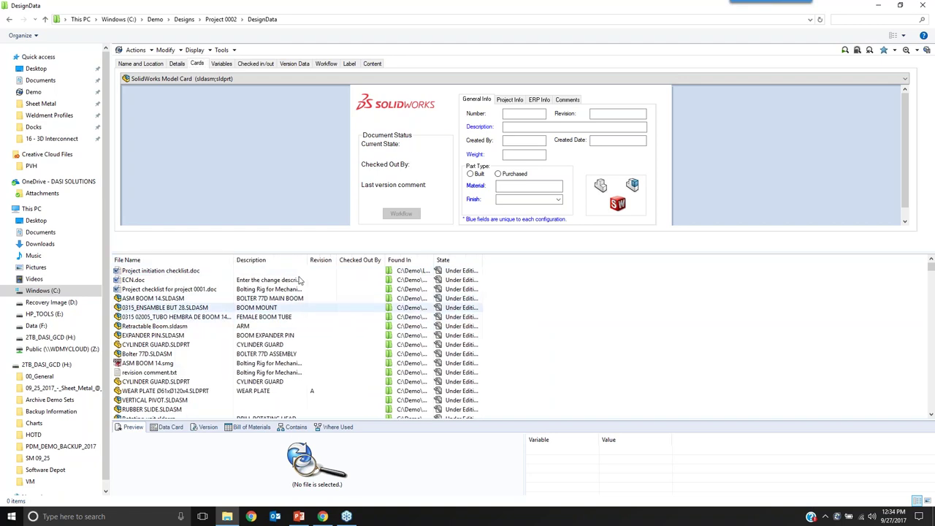
left_click_drag(307, 260, 351, 260)
scroll(270, 329, "down", 1)
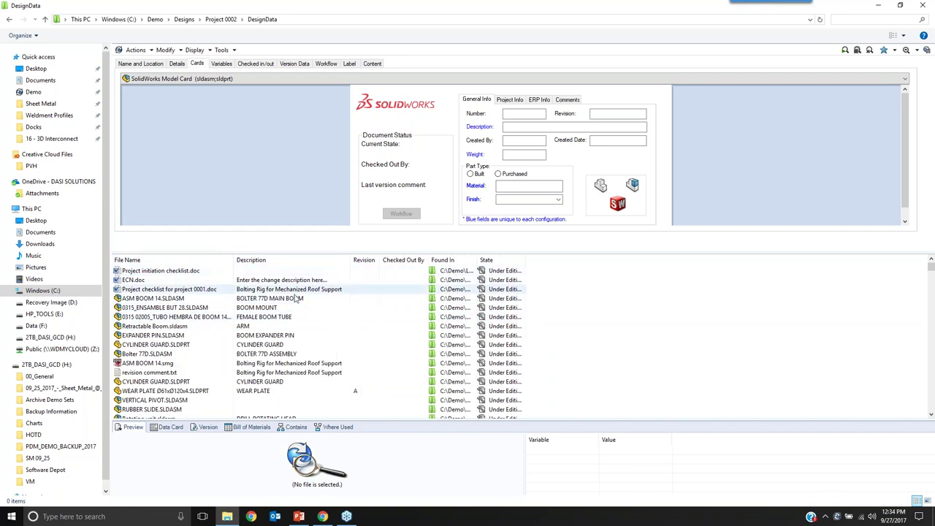
scroll(270, 379, "down", 8)
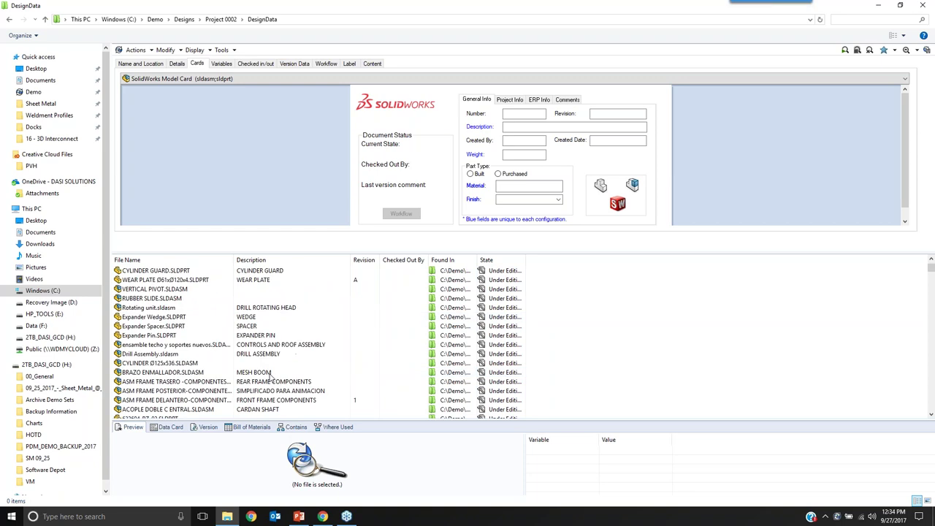
scroll(274, 373, "down", 10)
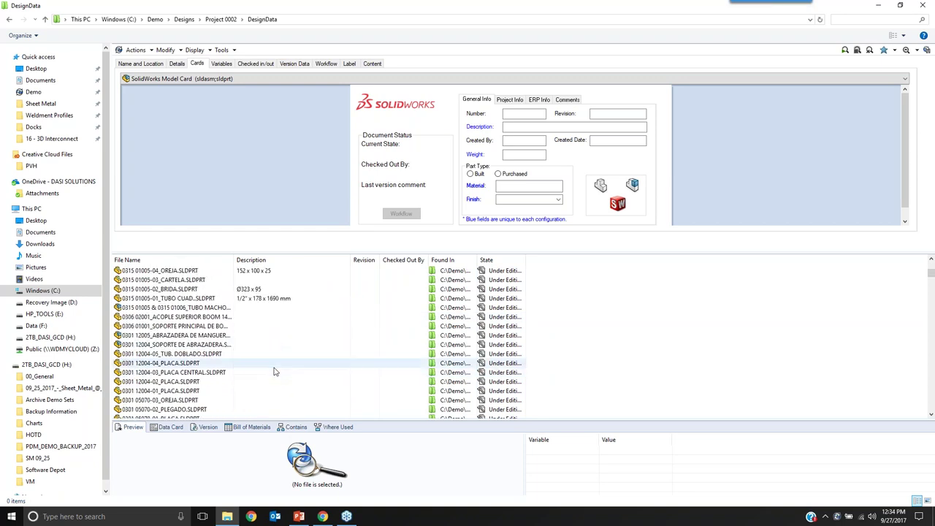
Search the vault for files with pin in the model card's description.
right_click(518, 128)
left_click(518, 129)
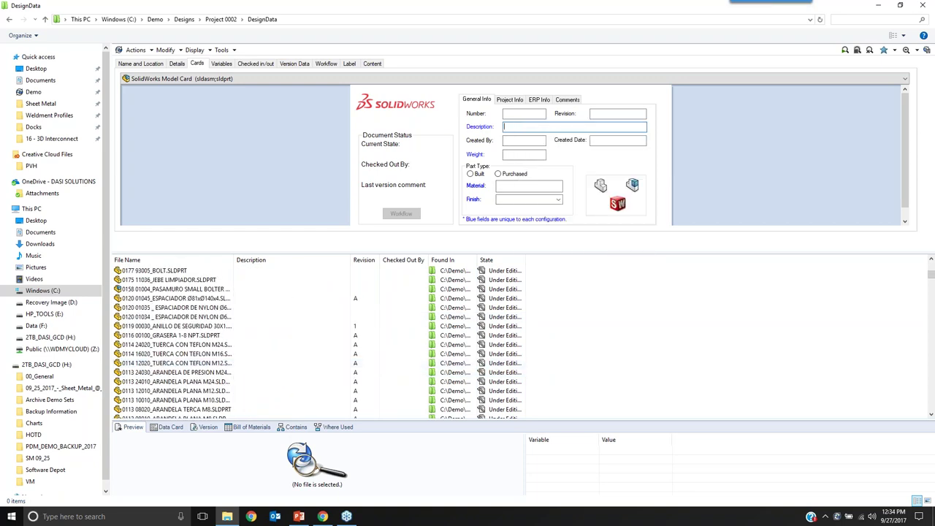
type("pin")
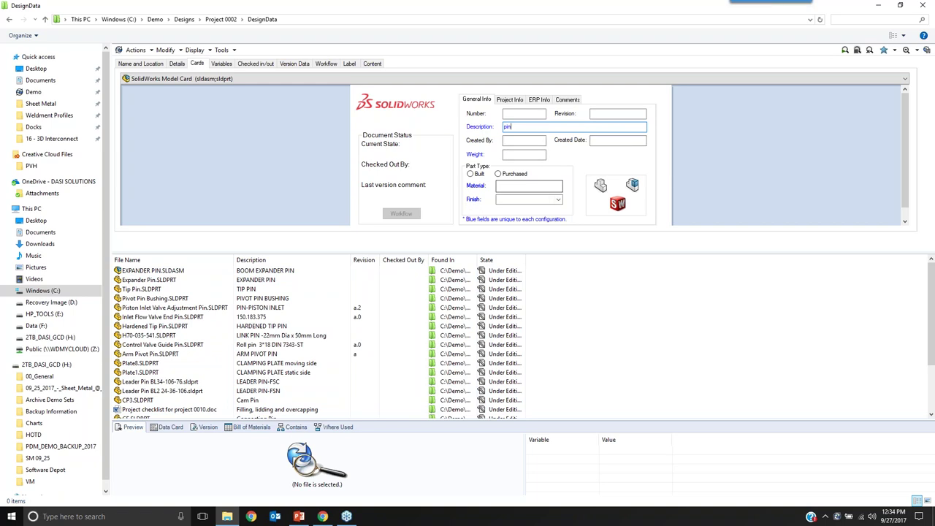
Narrow the pin search with the material 4340 and run it.
left_click(546, 187)
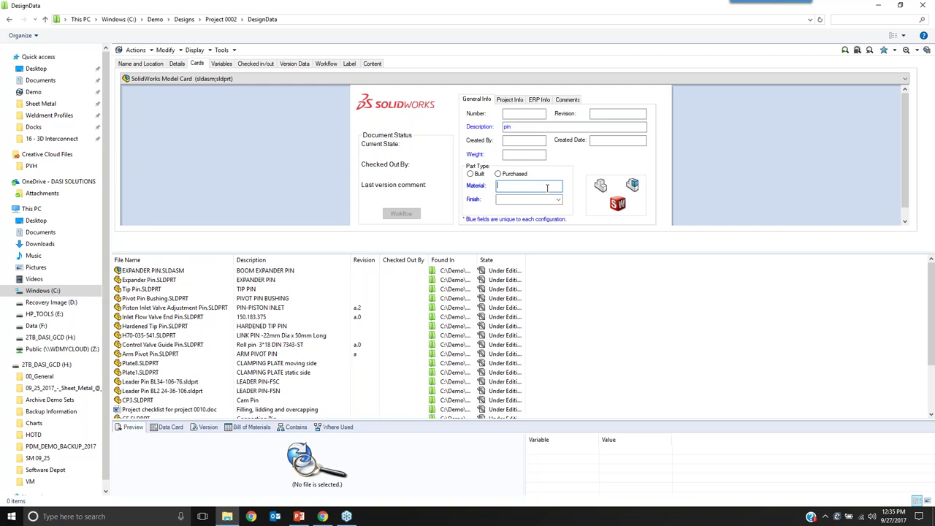
type("4340")
left_click(845, 50)
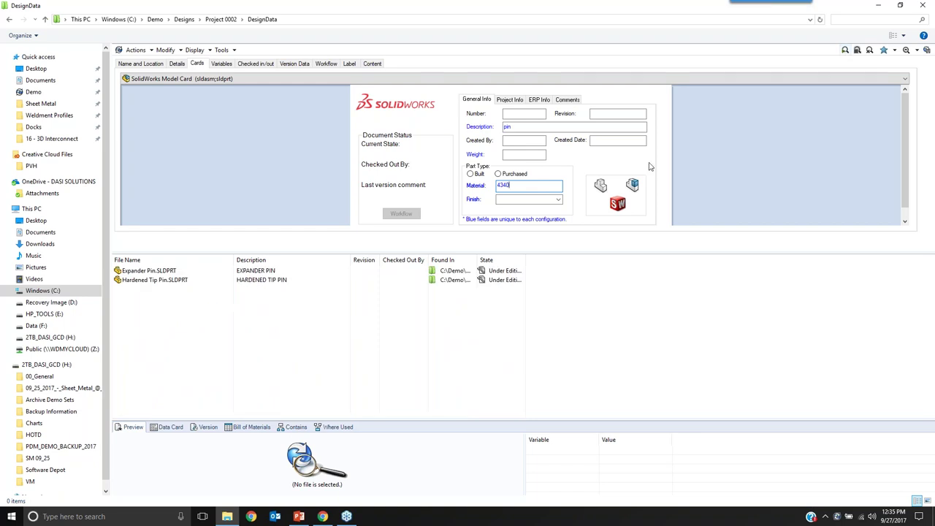
Enlarge the file details area and examine the preview and data card of Expander Pin.SLDPRT, including its number.
left_click_drag(296, 420, 302, 312)
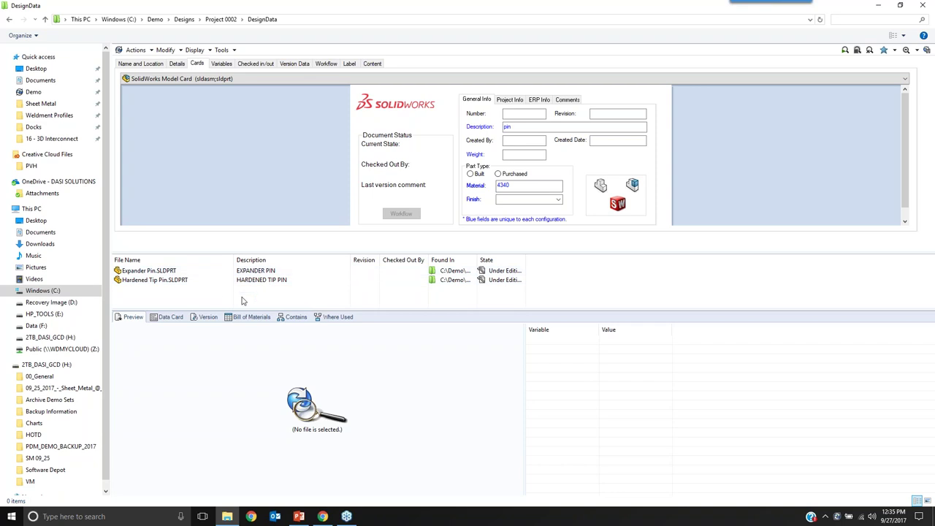
left_click(165, 272)
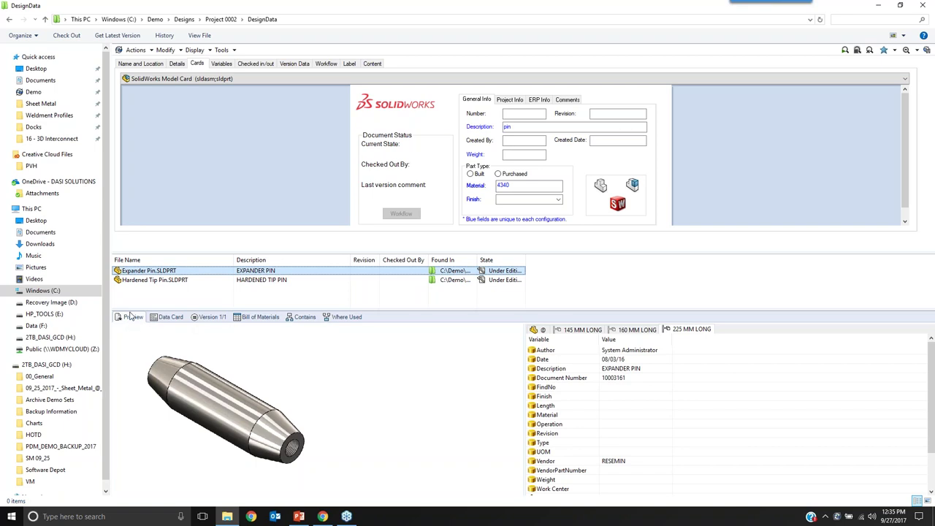
left_click(168, 317)
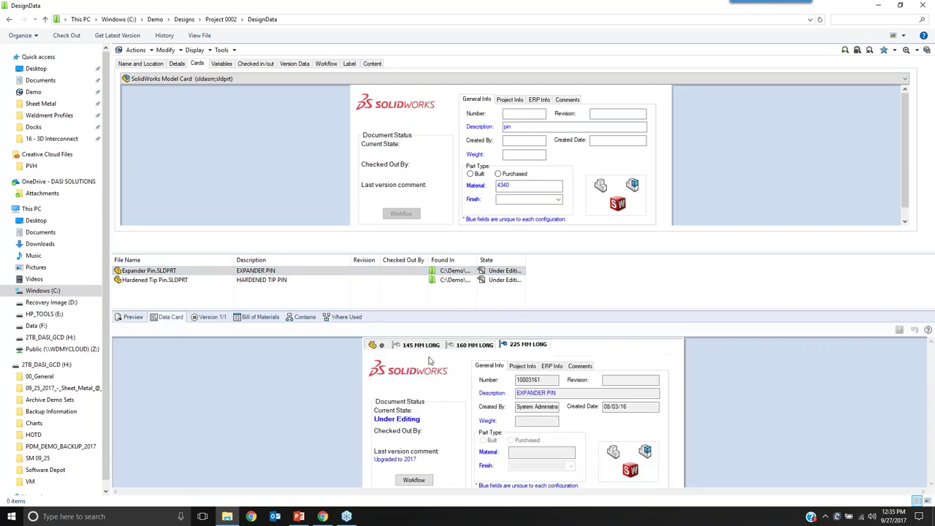
double_click(531, 380)
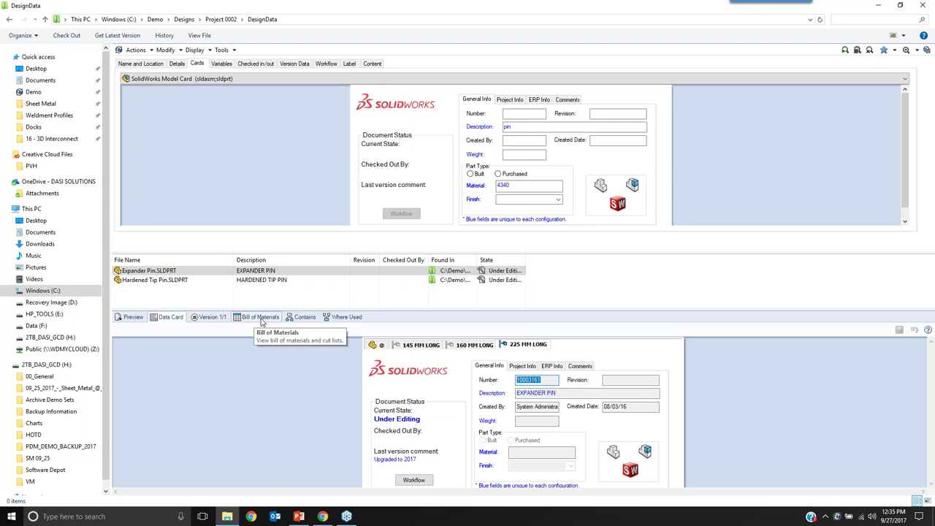
Examine where Expander Pin.SLDPRT is used and select its parent assembly EXPANDER PIN.SLDASM.
left_click(339, 319)
left_click(152, 378)
left_click(158, 394)
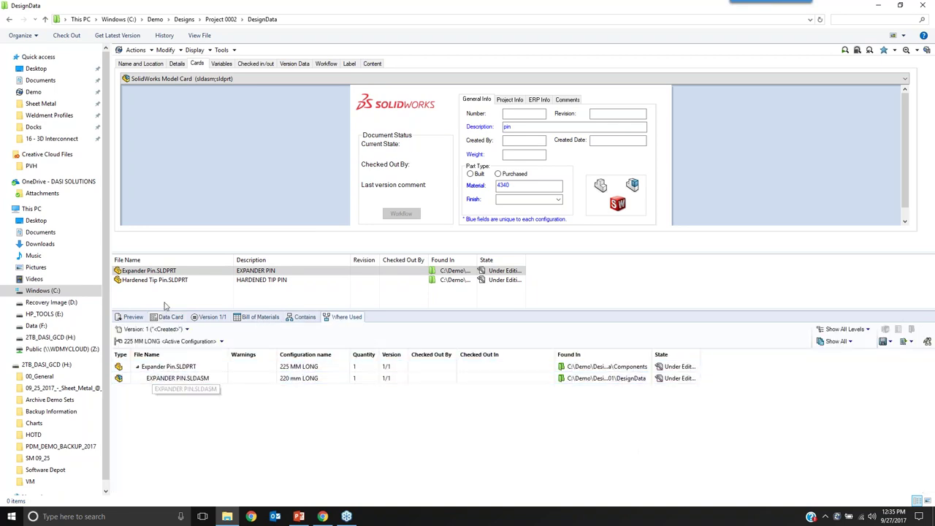
left_click(168, 380)
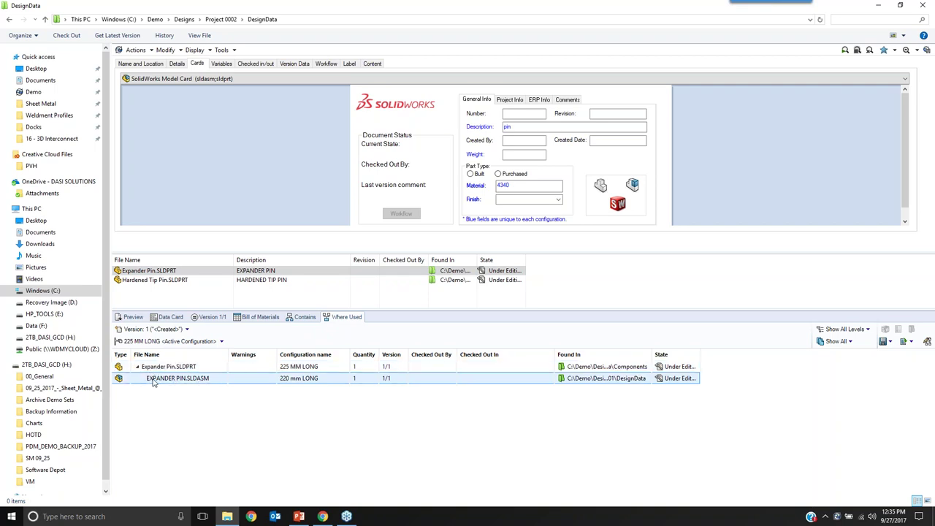
Preview Hardened Tip Pin.SLDPRT from the search results.
left_click(166, 282)
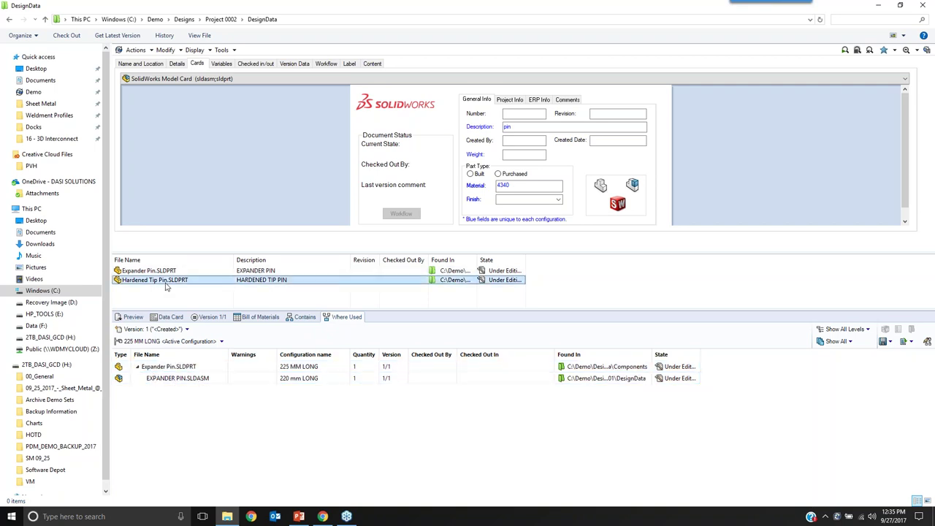
left_click(141, 317)
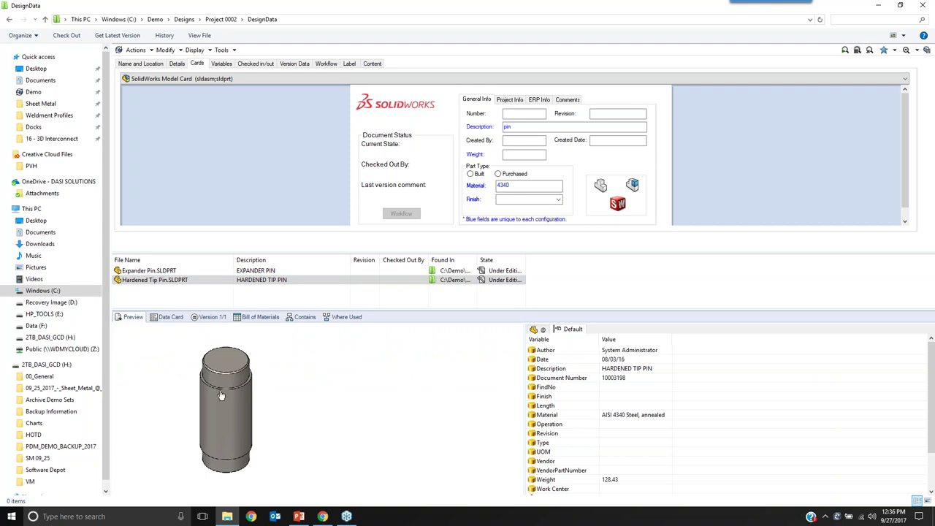
Measure the diameter of one circular edge of the pin in the preview and its center distance to the other edge.
left_click(286, 330)
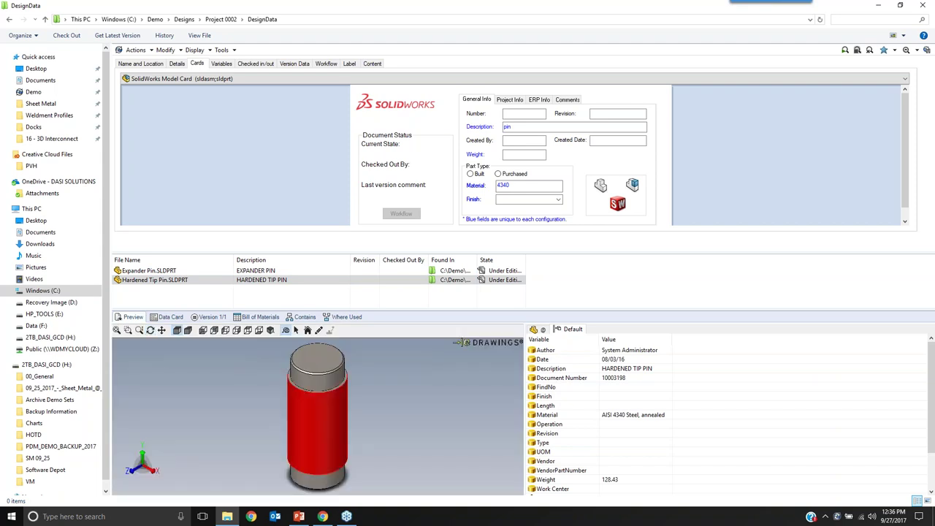
left_click(340, 387)
middle_click_drag(372, 441, 356, 433)
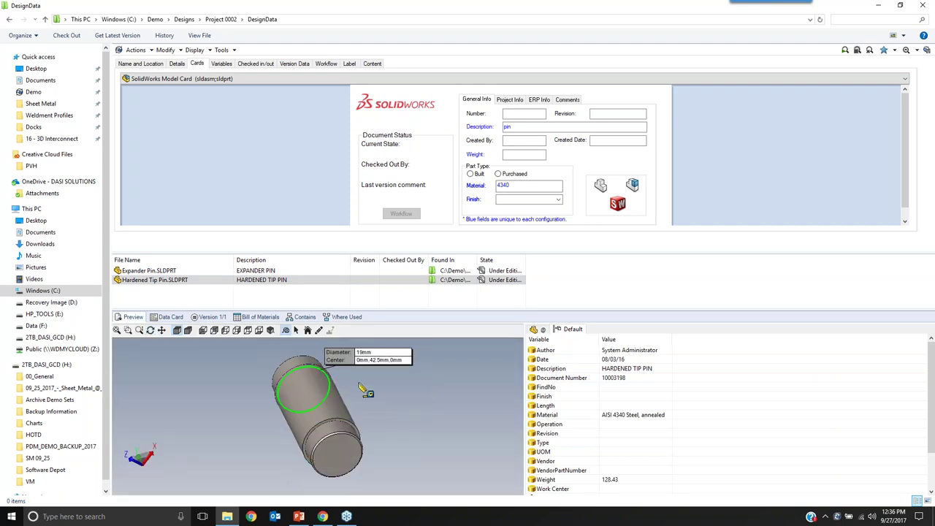
left_click(350, 425)
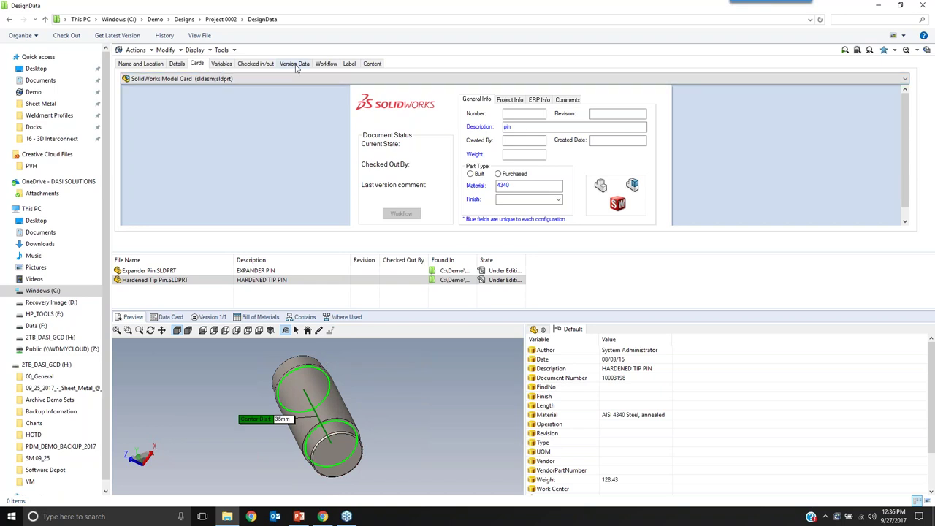
Reset the search criteria and set the search location to C:\Demo\.
left_click(322, 65)
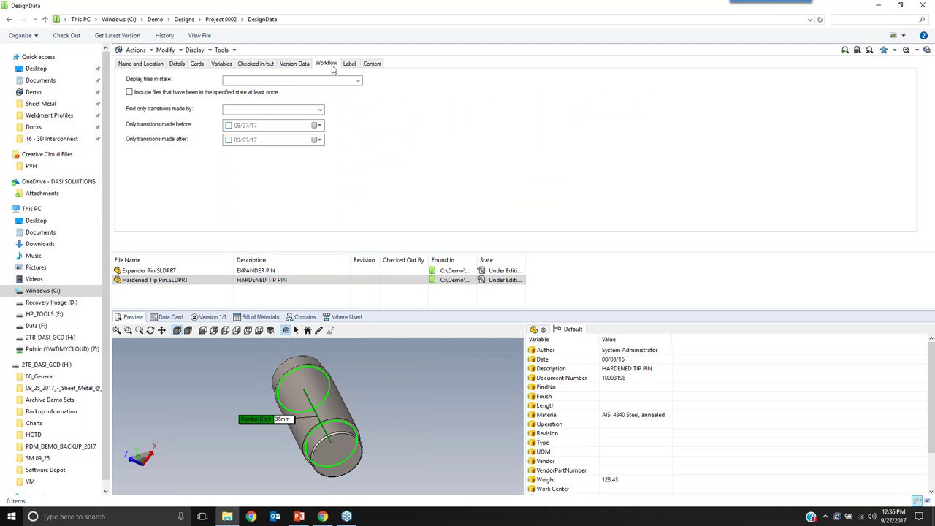
left_click(135, 64)
double_click(170, 100)
key("BackSpace")
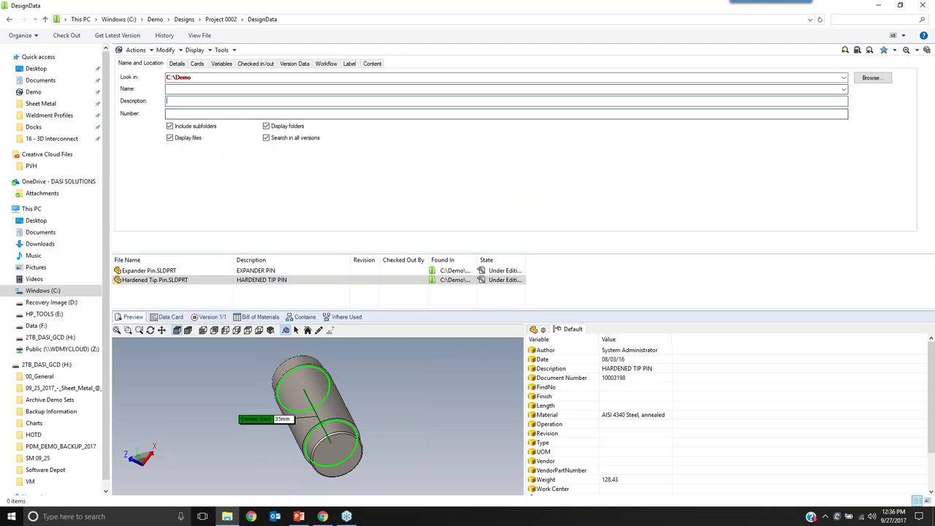
left_click(921, 51)
left_click(918, 50)
left_click(877, 64)
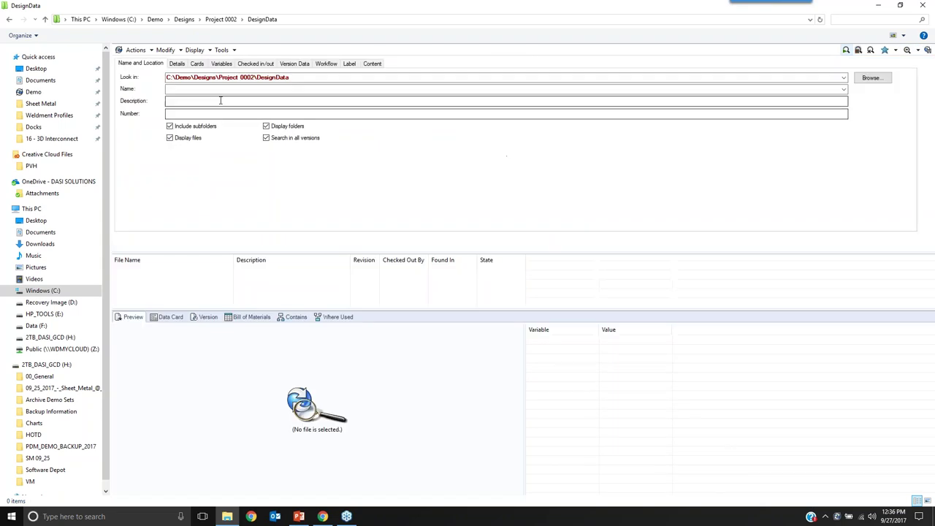
left_click_drag(291, 78, 194, 79)
key("BackSpace")
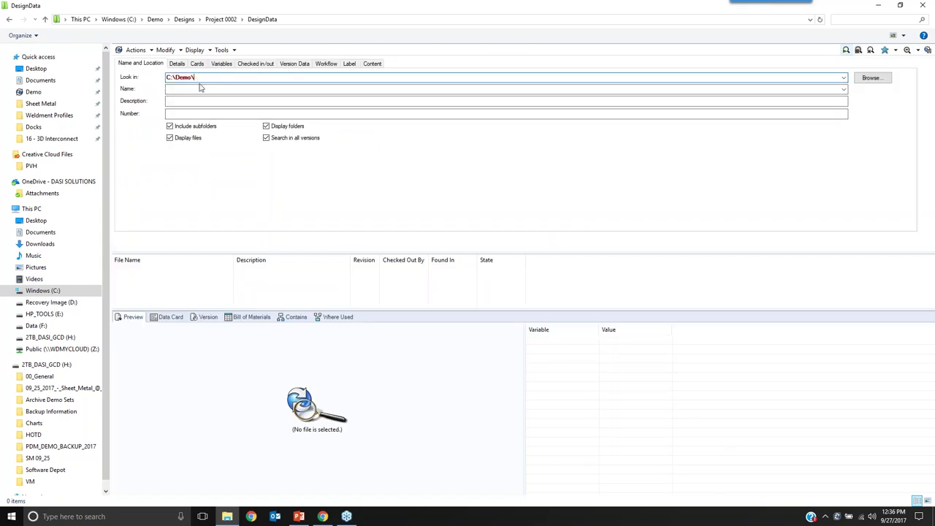
Search the vault for files in the Waiting for Approval state.
left_click(321, 64)
left_click(358, 80)
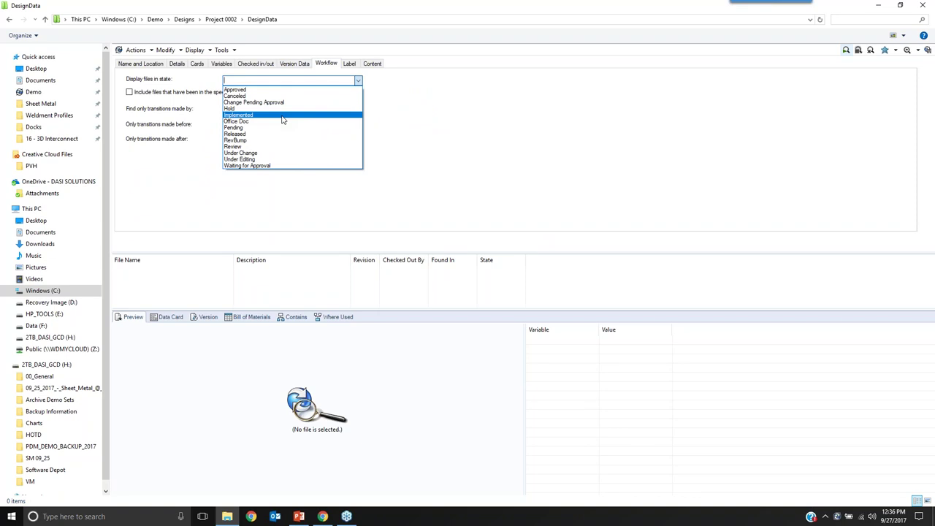
left_click(257, 167)
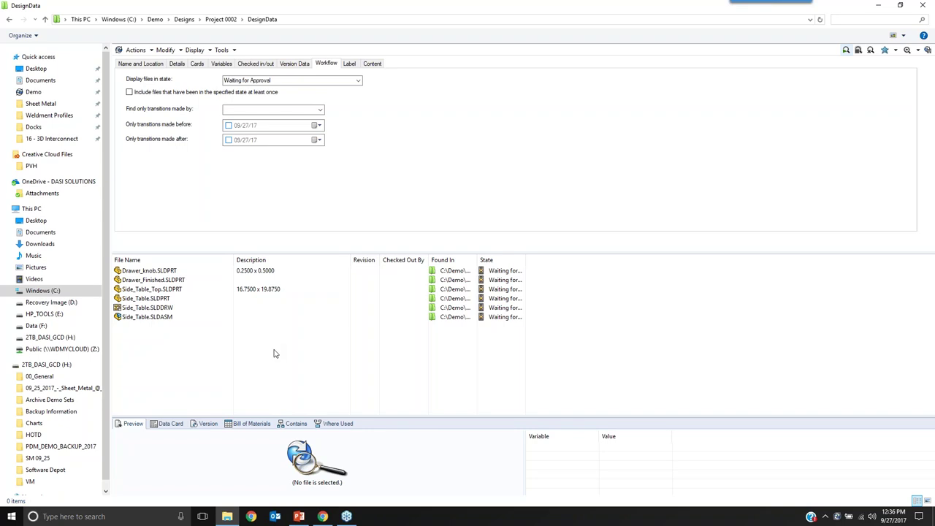
Switch to the PowerPoint slide show and reveal the hidden figure on the Search and Find slide.
left_click(298, 516)
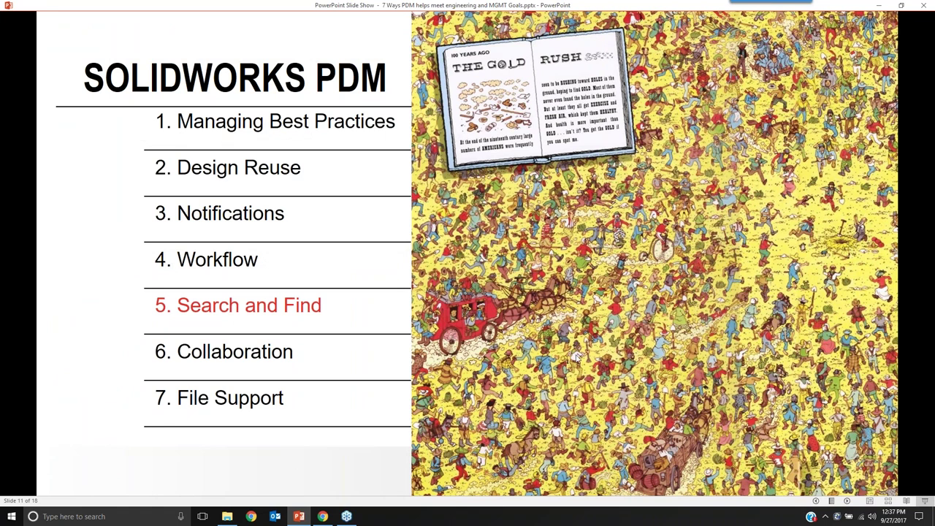
left_click(555, 323)
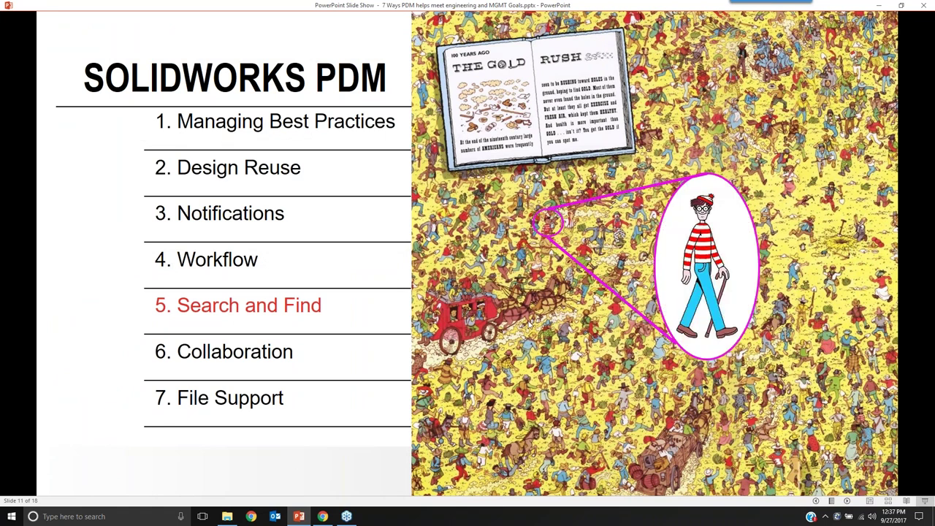
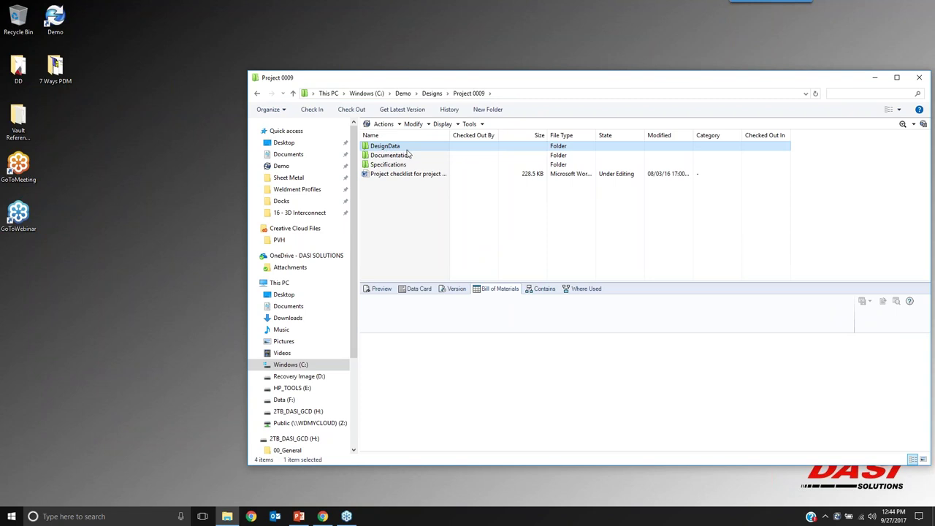
Examine the subfolders of Project 0009 and the file types in the desktop's Vault Reference Files folder, closing that folder when done.
left_click(400, 156)
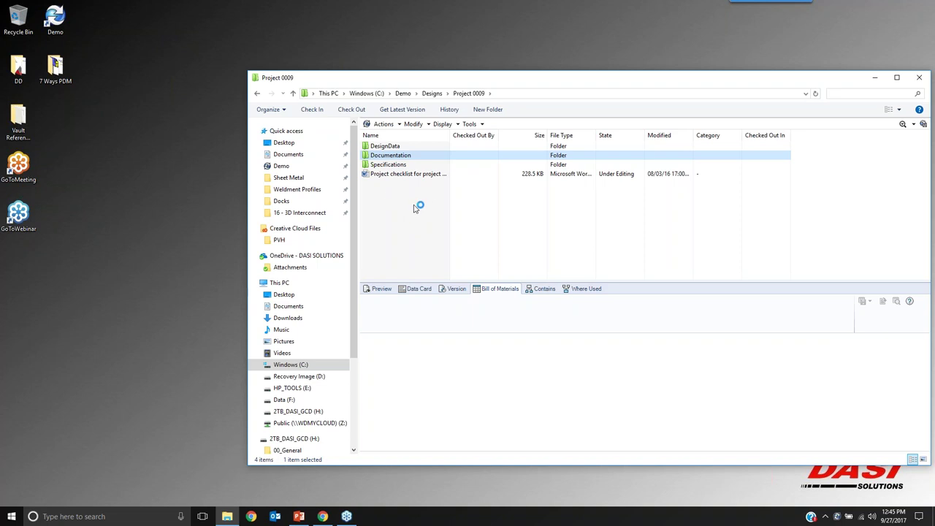
left_click(389, 165)
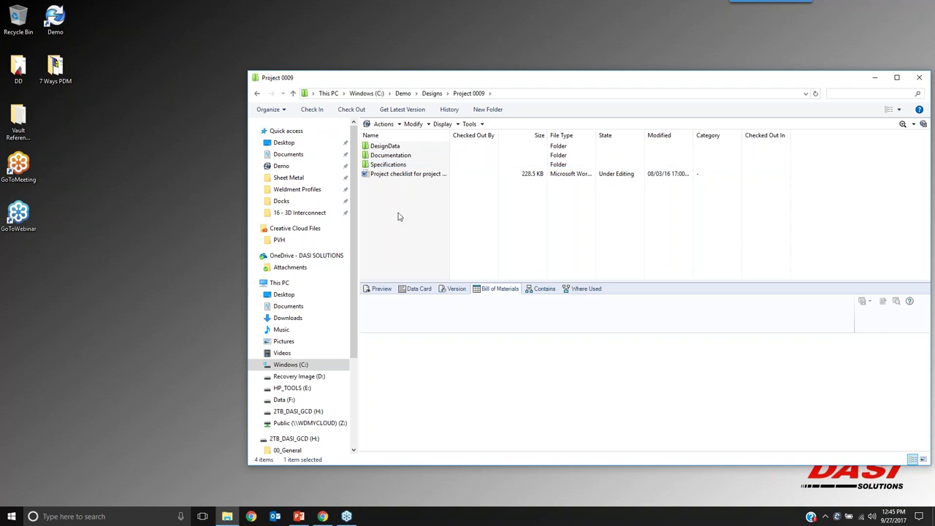
double_click(18, 136)
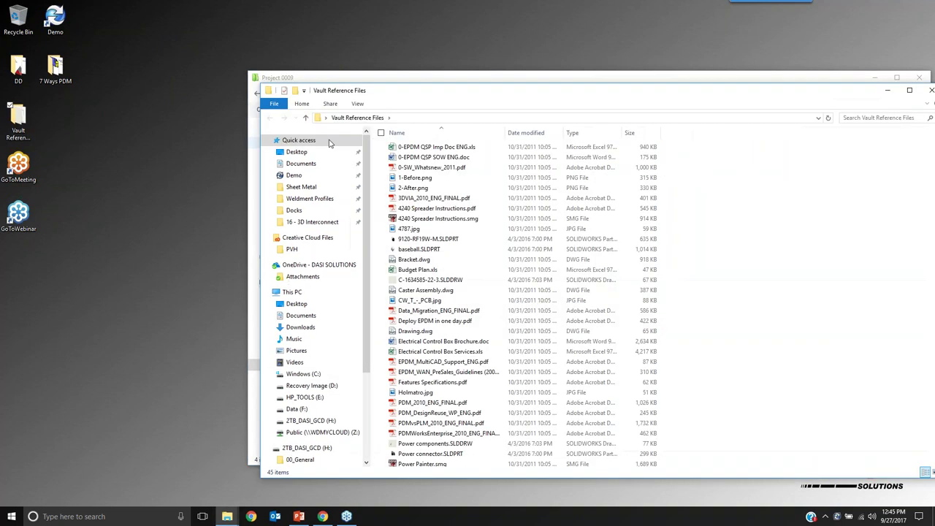
left_click(430, 148)
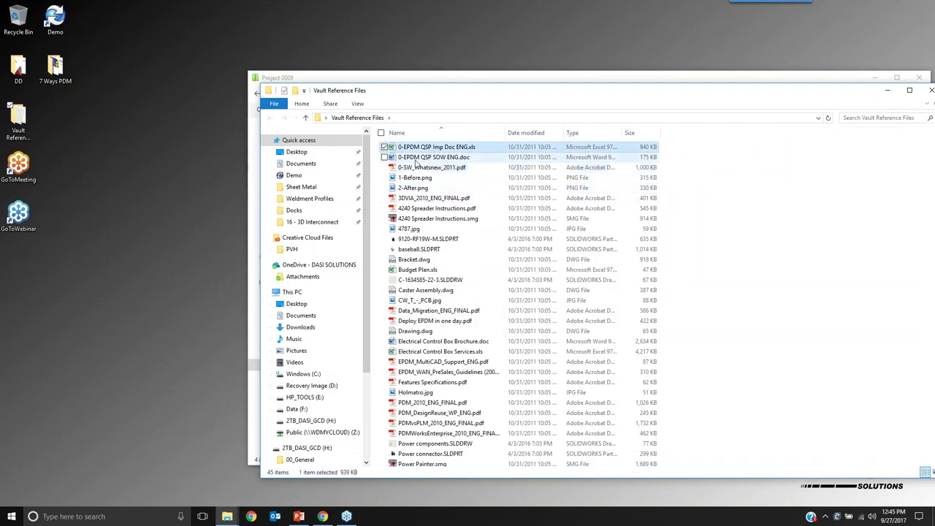
left_click(437, 188)
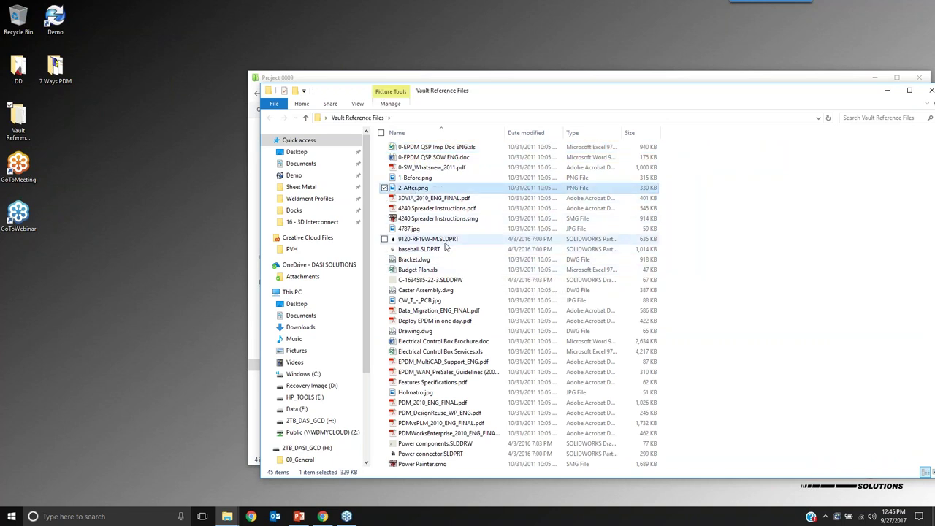
scroll(438, 321, "down", 5)
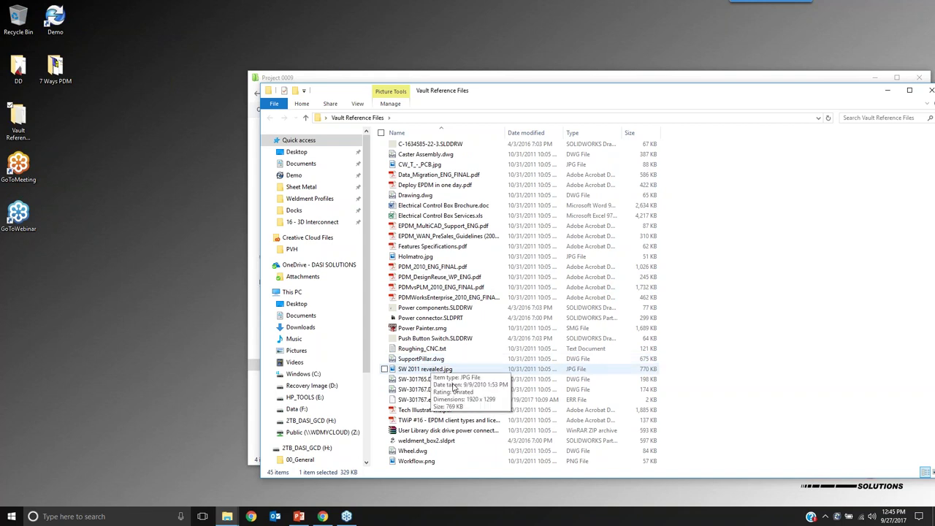
left_click(438, 430)
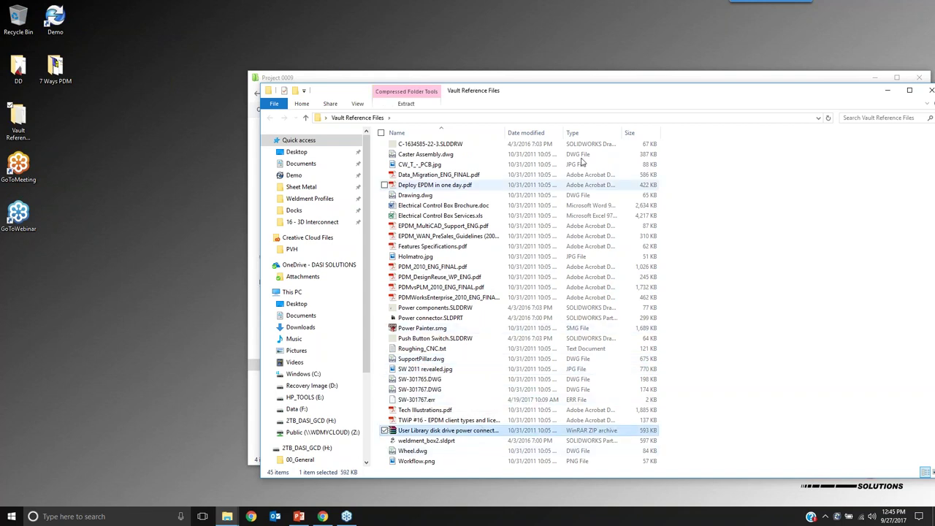
left_click_drag(518, 92, 499, 88)
left_click_drag(426, 106, 291, 147)
left_click(778, 129)
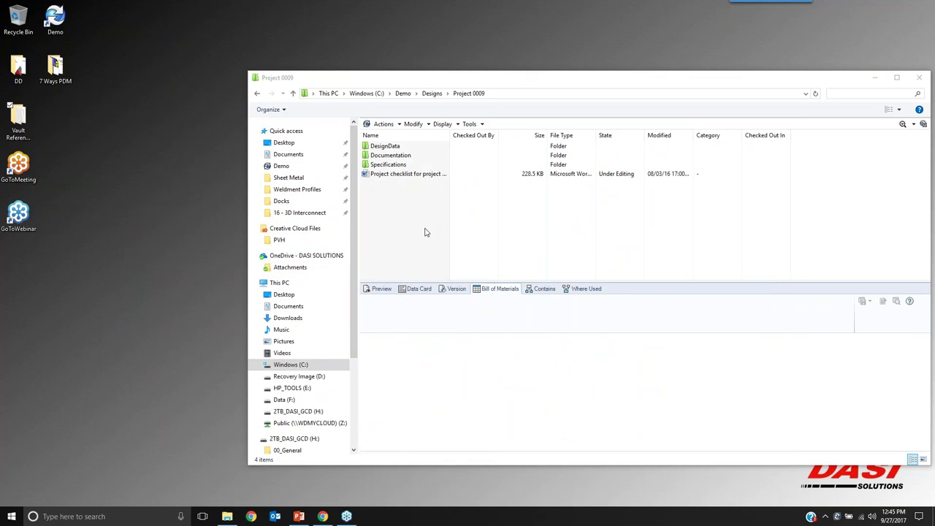
Add the desktop's Vault Reference Files folder to Project 0009 with all its files checked in, and open it in the vault.
left_click_drag(19, 129, 444, 233)
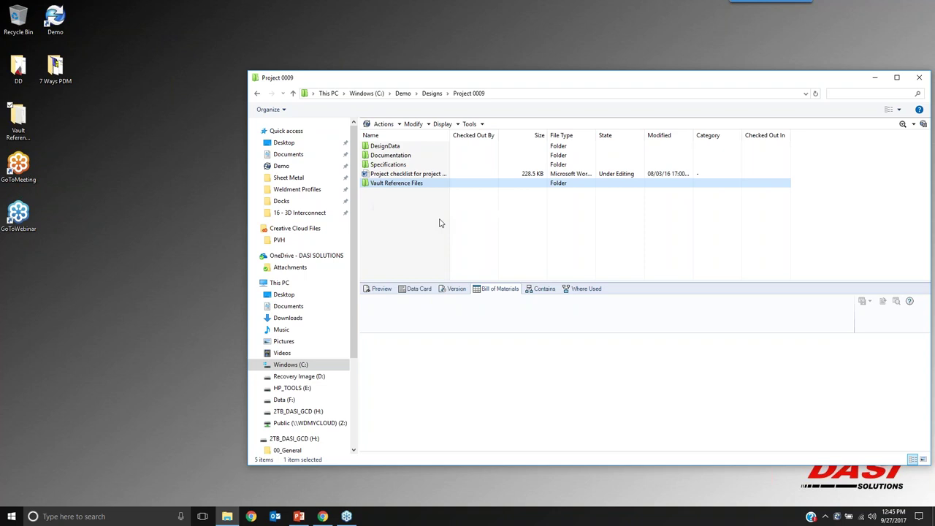
right_click(407, 184)
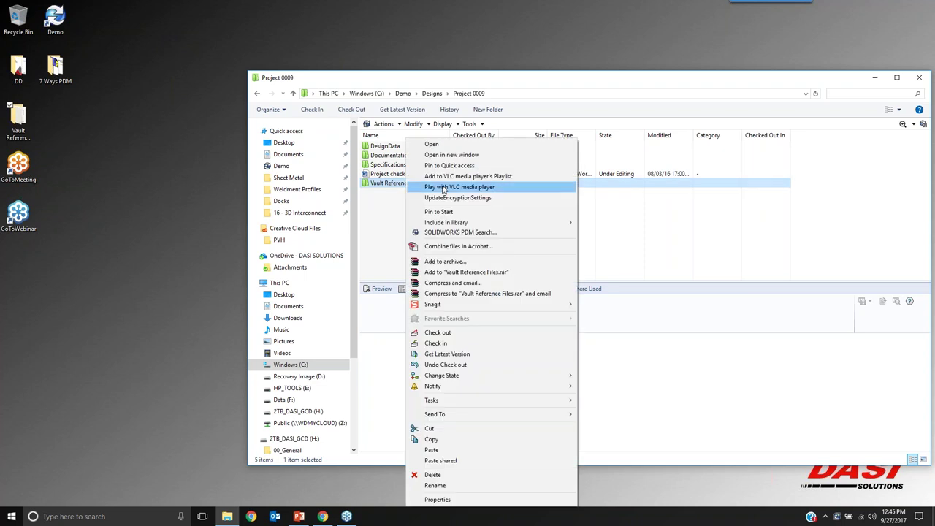
left_click(442, 342)
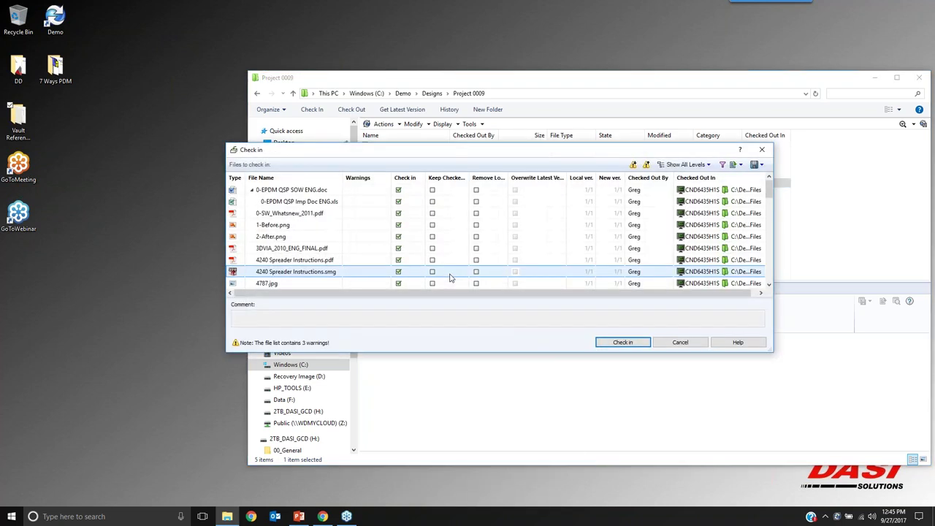
left_click_drag(768, 186, 760, 288)
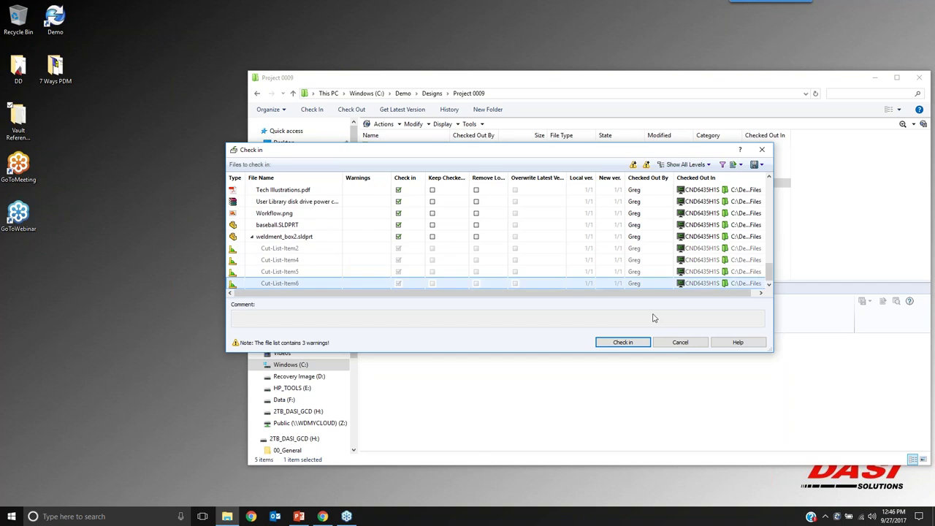
left_click(600, 340)
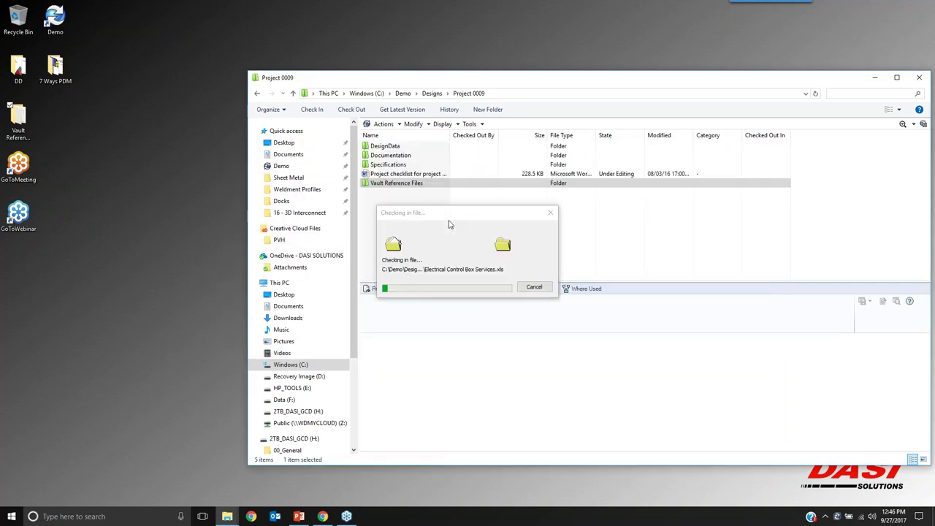
double_click(417, 187)
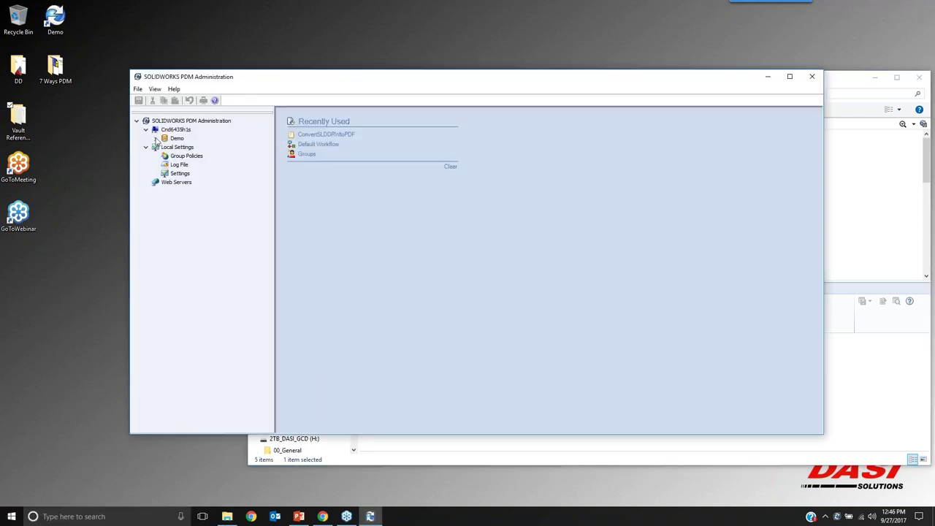
Log in to the Demo vault in SOLIDWORKS PDM Administration with the account password.
double_click(161, 141)
type("•••••")
key("Return")
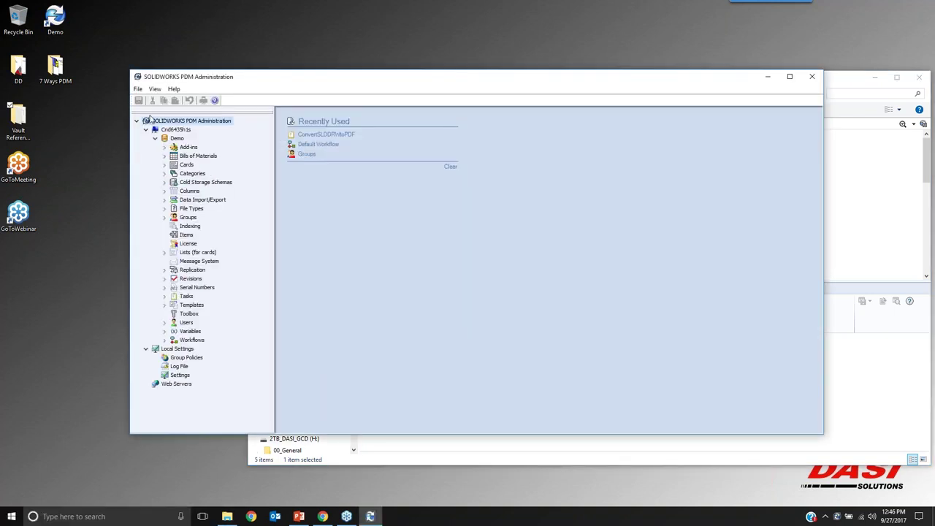
Open the Default Workflow diagram of the Demo vault and examine its states and transitions.
left_click(163, 341)
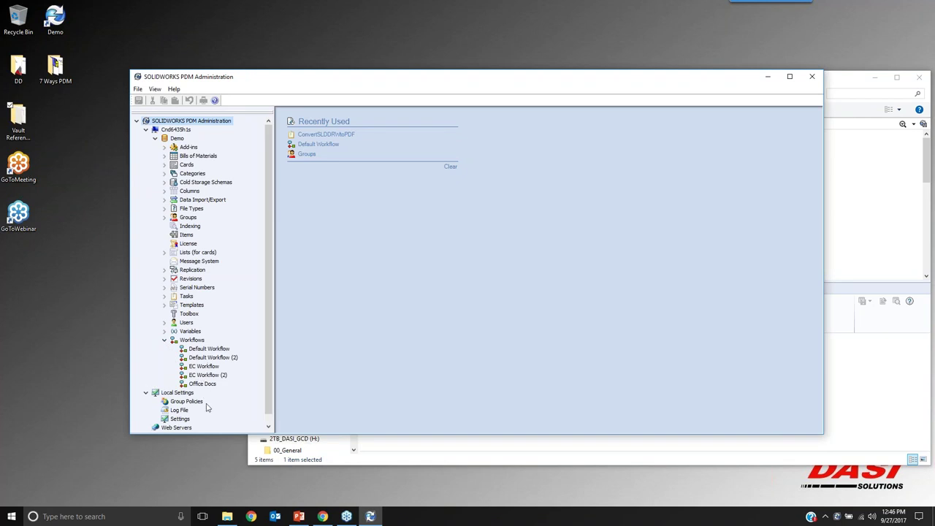
right_click(196, 350)
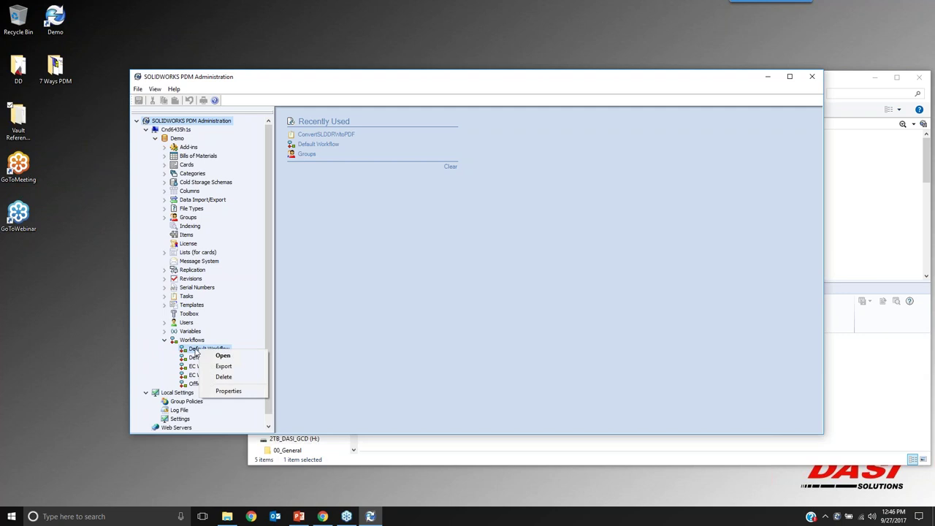
left_click(222, 356)
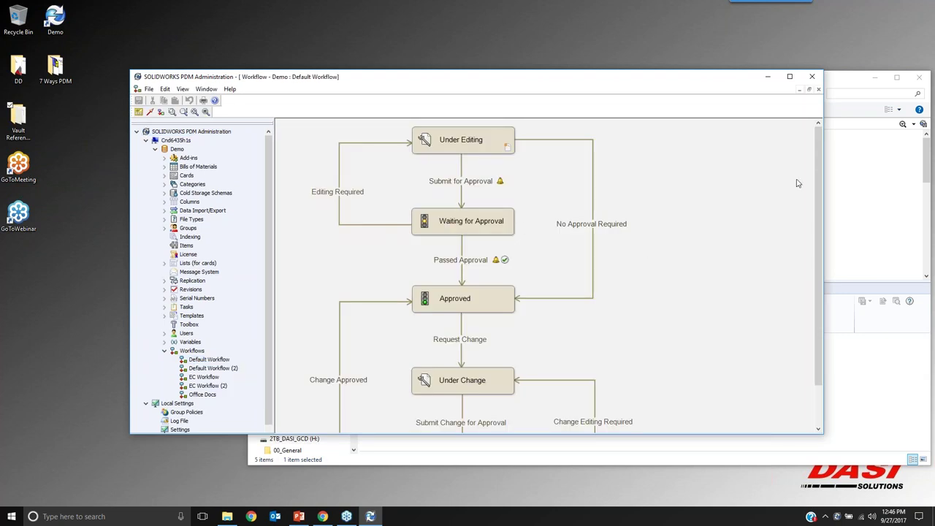
mouse_move(819, 171)
left_mouse_down()
mouse_move(812, 213)
mouse_move(812, 165)
left_mouse_up()
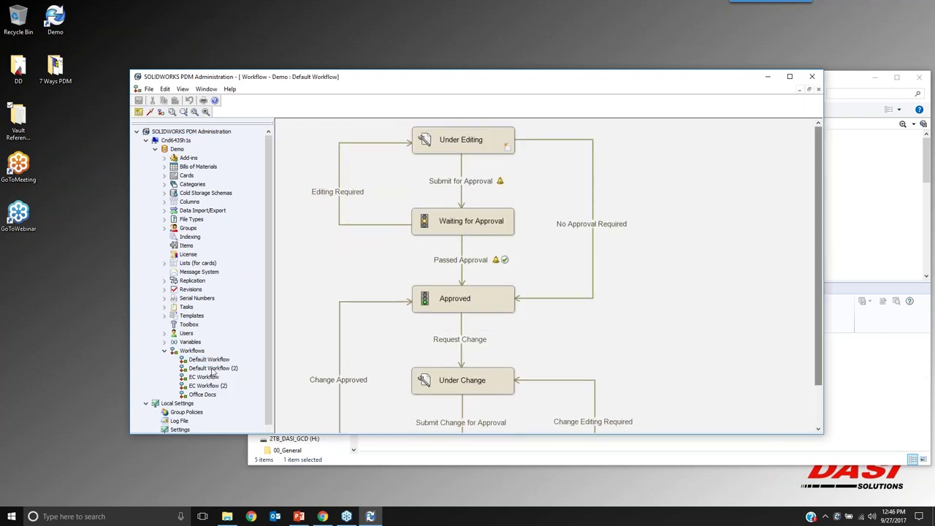
Examine the conditions in the Default Workflow's properties and close them.
right_click(211, 359)
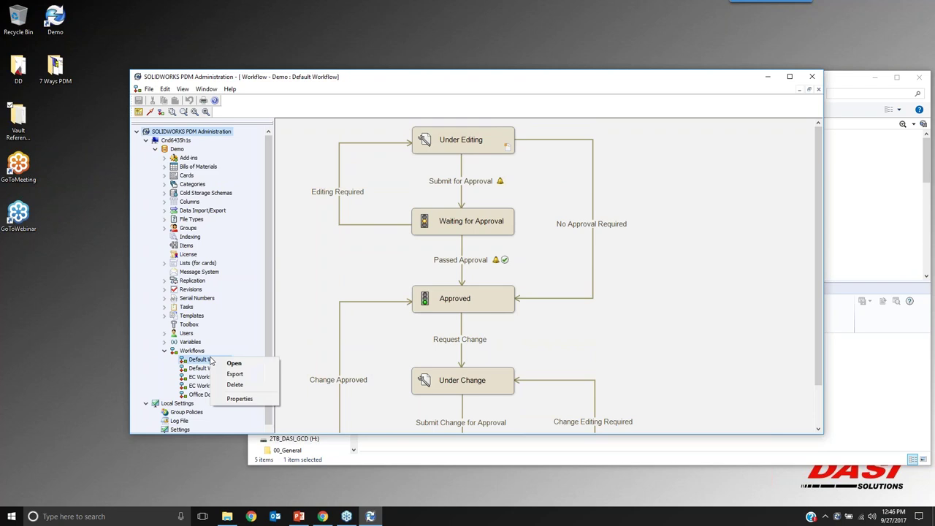
left_click(248, 399)
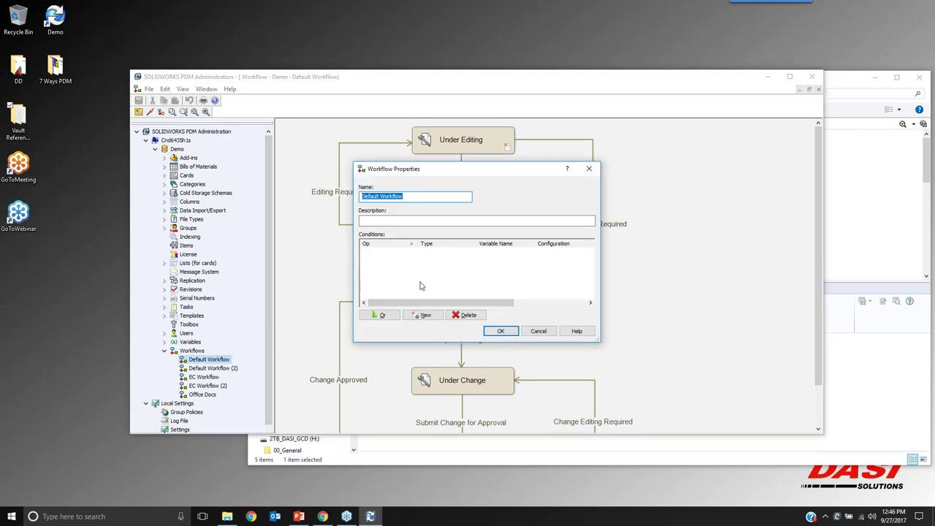
left_click(589, 168)
Open the Office Docs workflow's properties and examine the arguments of its file path conditions.
right_click(204, 395)
left_click(233, 443)
right_click(211, 397)
left_click(239, 439)
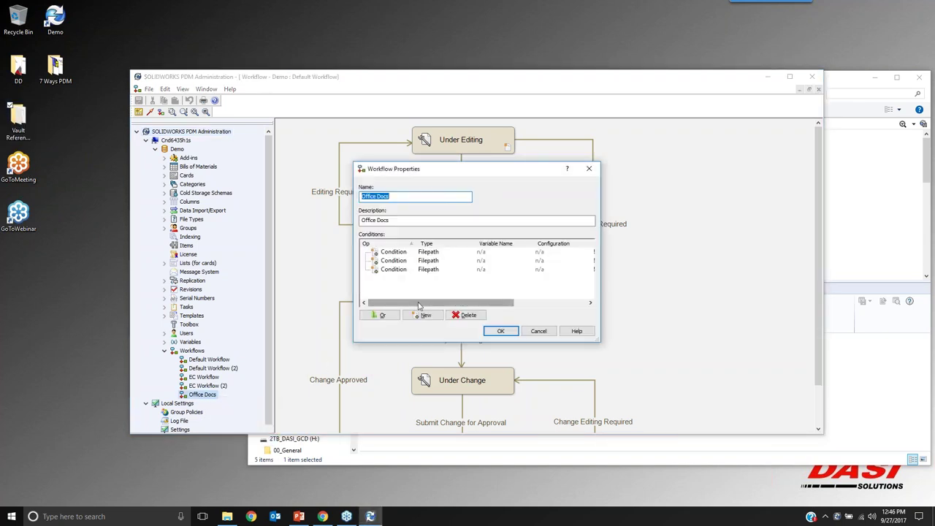
left_click_drag(428, 302, 501, 300)
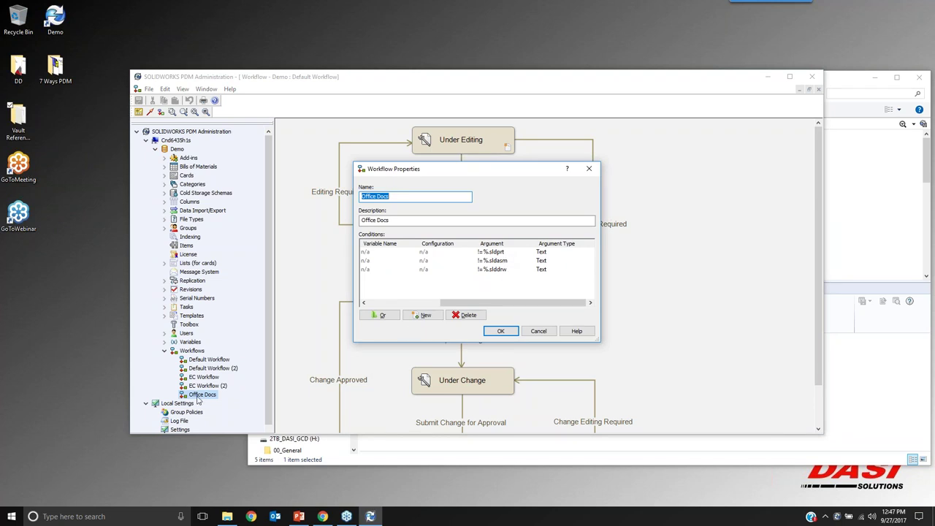
Close the Office Docs properties and examine the variable and category conditions in the EC Workflow's properties.
left_click(589, 168)
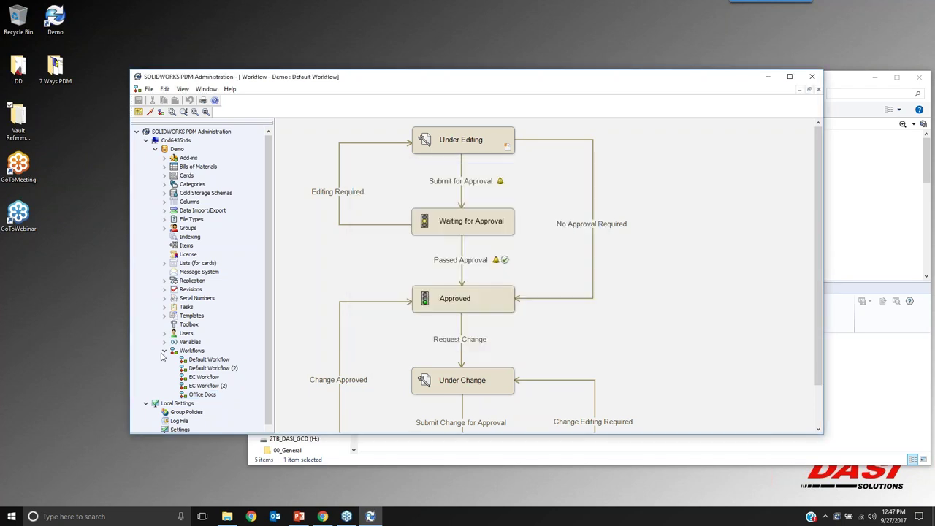
right_click(199, 381)
left_click(220, 421)
left_click_drag(447, 302, 499, 301)
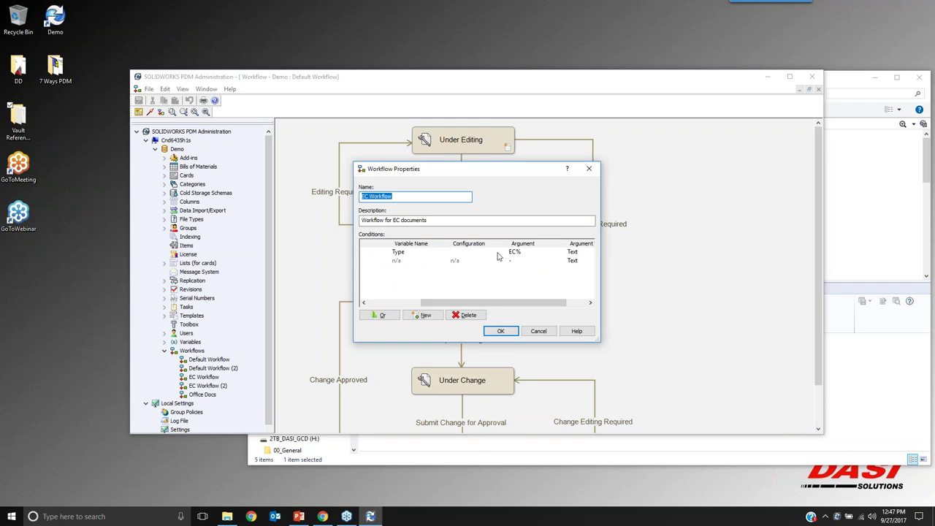
left_click_drag(493, 302, 441, 302)
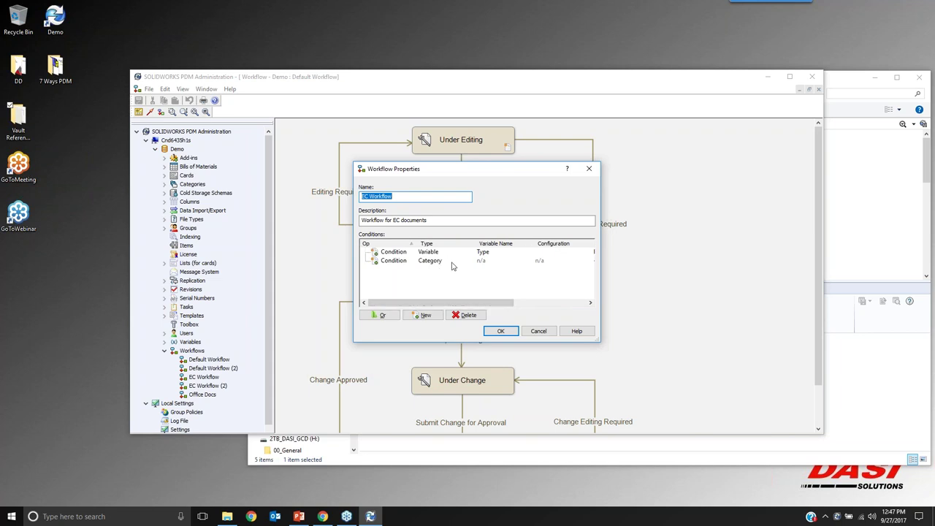
left_click(500, 331)
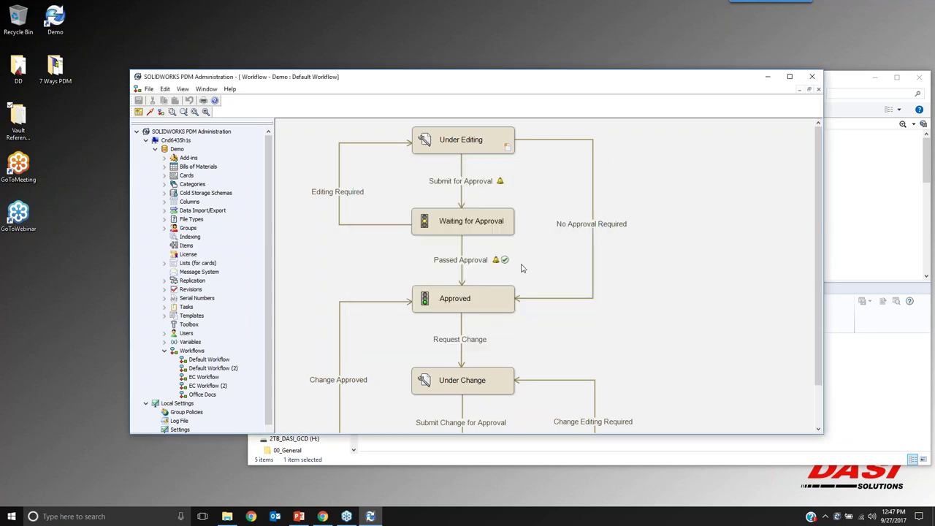
Return to the Vault Reference Files folder and check the workflow states of 1-Before.png and 0-EPDM QSP SOW ENG.doc.
left_click(895, 221)
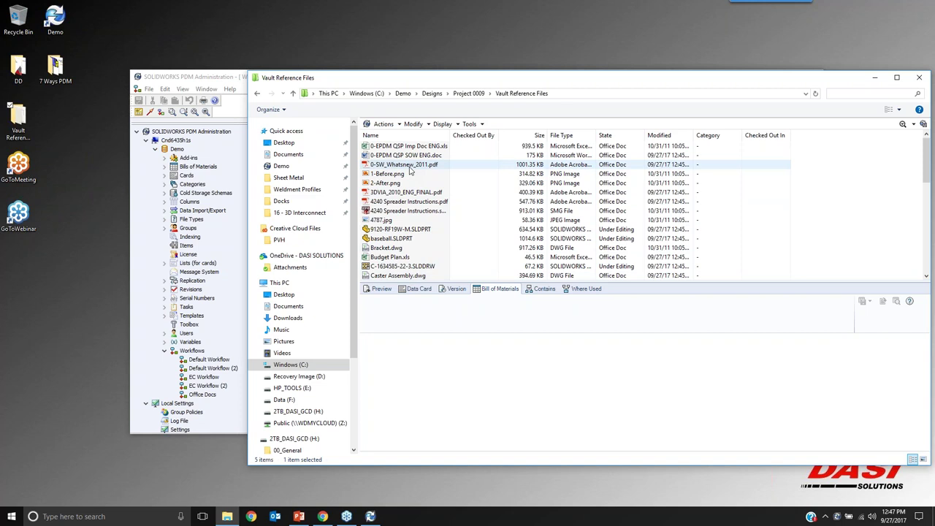
left_click(409, 174)
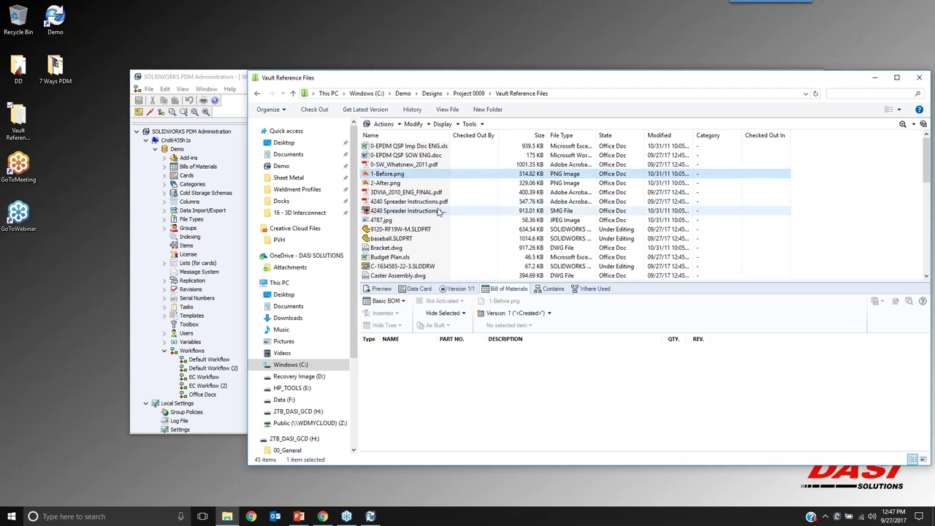
left_click(421, 156)
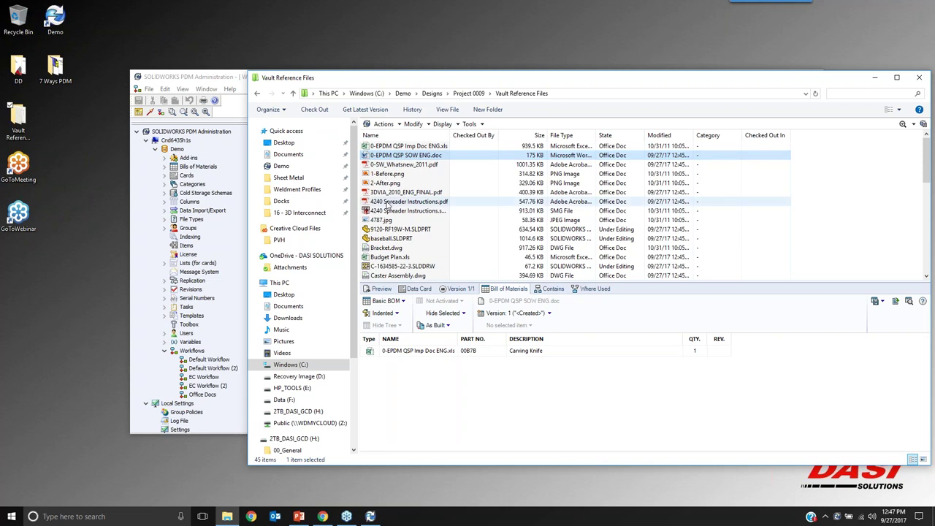
Open the Office Docs workflow diagram in SOLIDWORKS PDM Administration and examine its states and transitions.
double_click(198, 395)
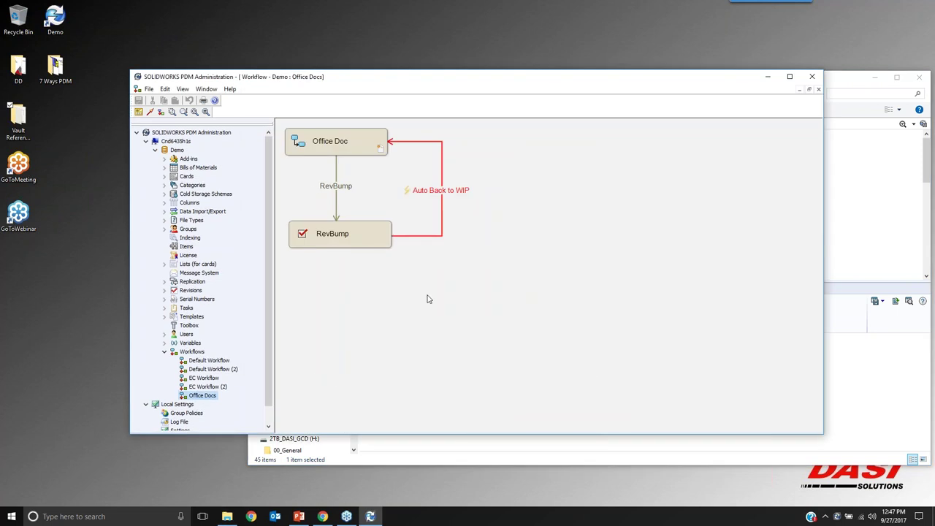
left_click(369, 144)
left_click(441, 219)
left_click(354, 145)
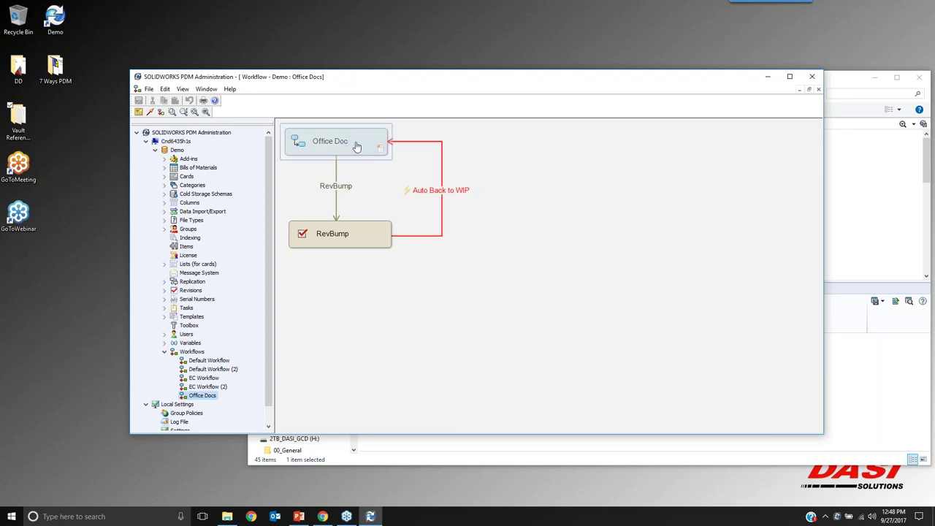
Switch to the Vault Reference Files folder and send 0-EPDM QSP SOW ENG.doc through the RevBump transition.
key("alt+Tab")
left_click(399, 157)
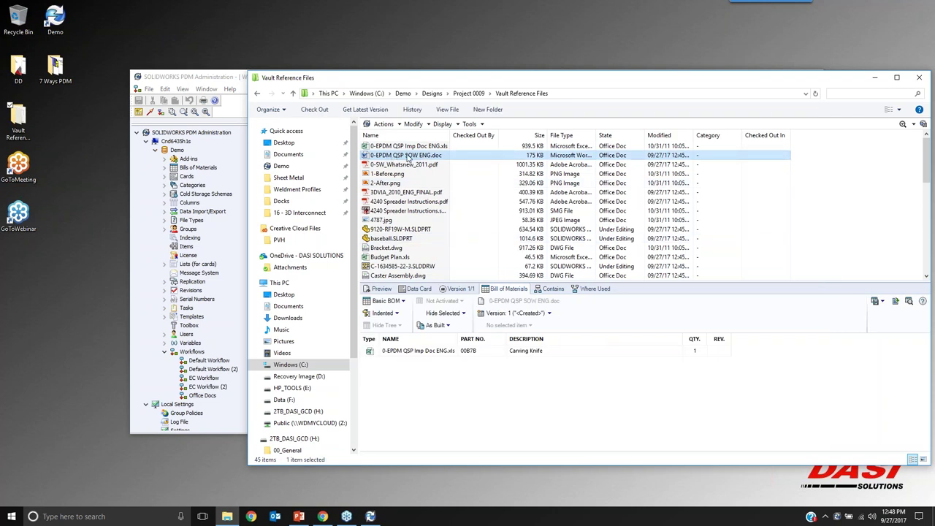
right_click(408, 157)
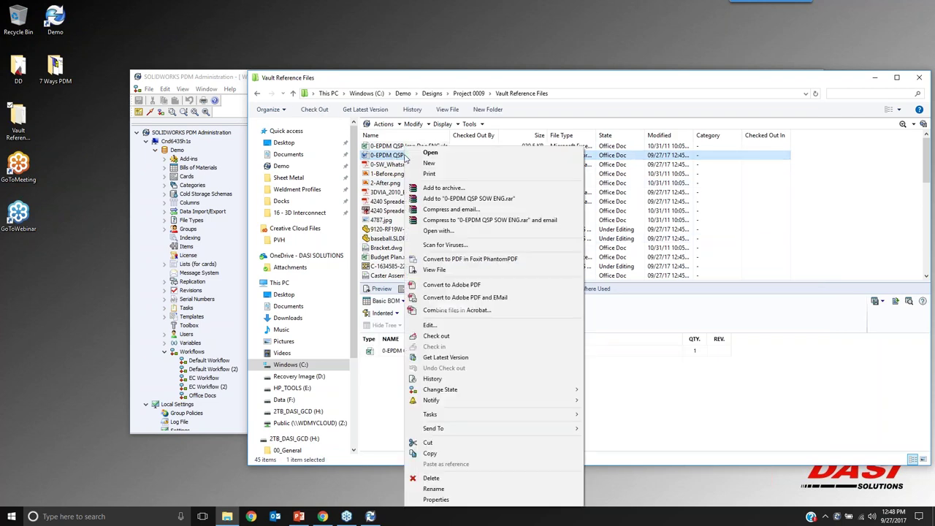
mouse_move(482, 389)
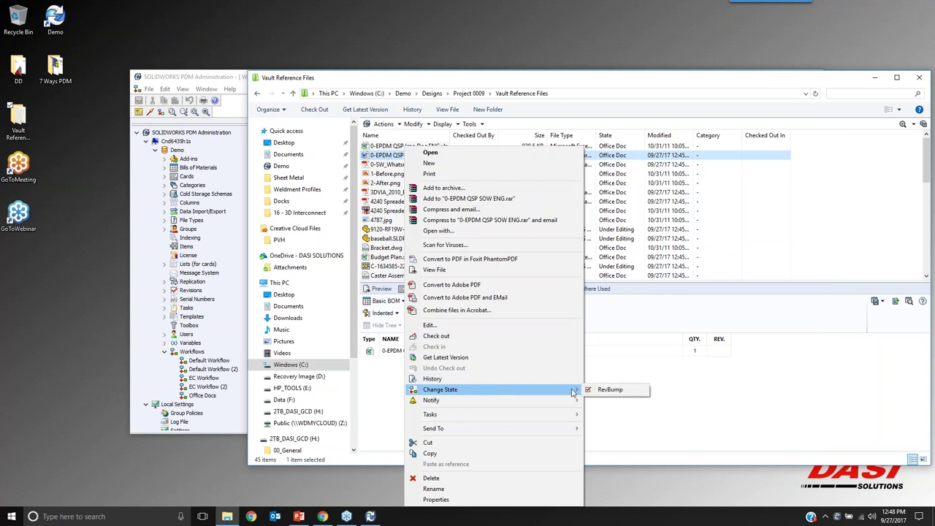
left_click(603, 388)
type("RevBump")
key("Return")
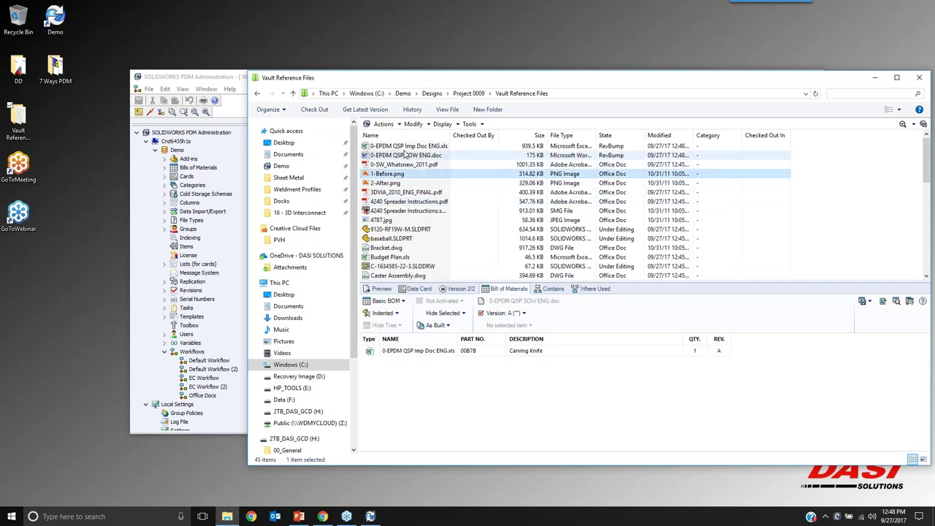
Examine the revision on the data card of 0-EPDM QSP SOW ENG.doc and the commands available for the file.
left_click(419, 289)
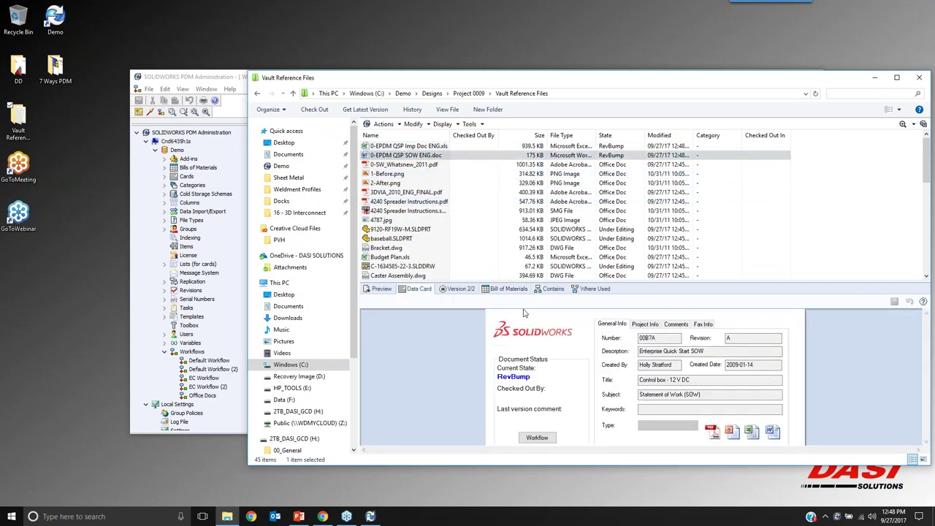
left_click_drag(734, 339, 718, 339)
right_click(412, 161)
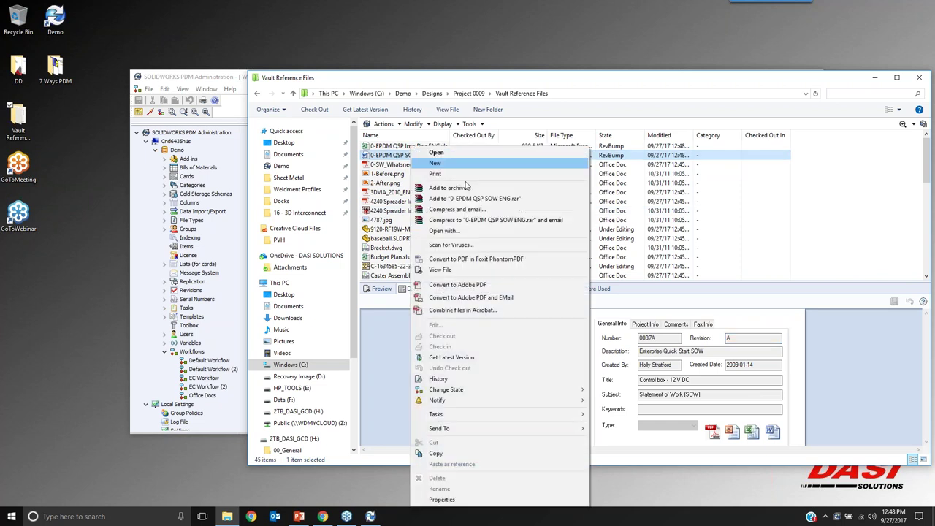
key("Escape")
right_click(431, 155)
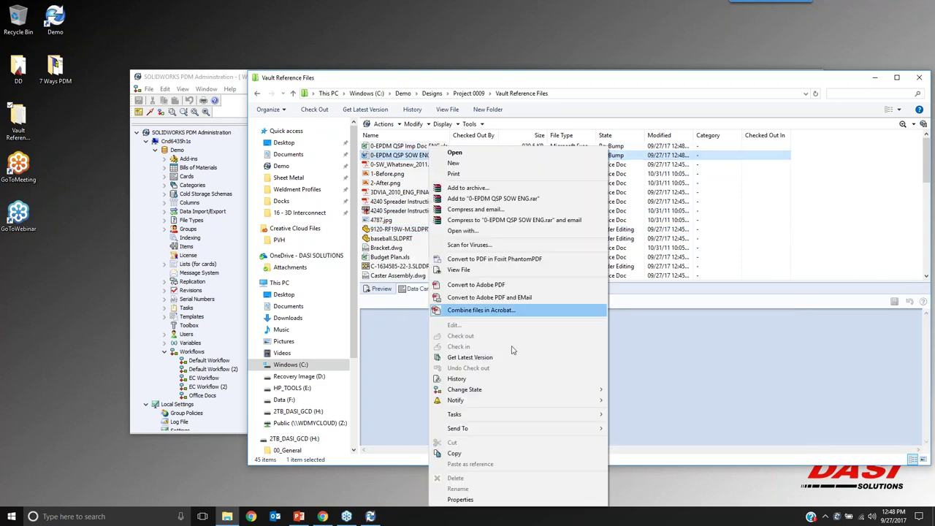
Compare the data cards of 0-SW_Whatsnew_2011.pdf, 3DVIA_2010_ENG_FINAL.pdf and Bracket.dwg, and return to the PowerPoint slide show.
left_click(401, 165)
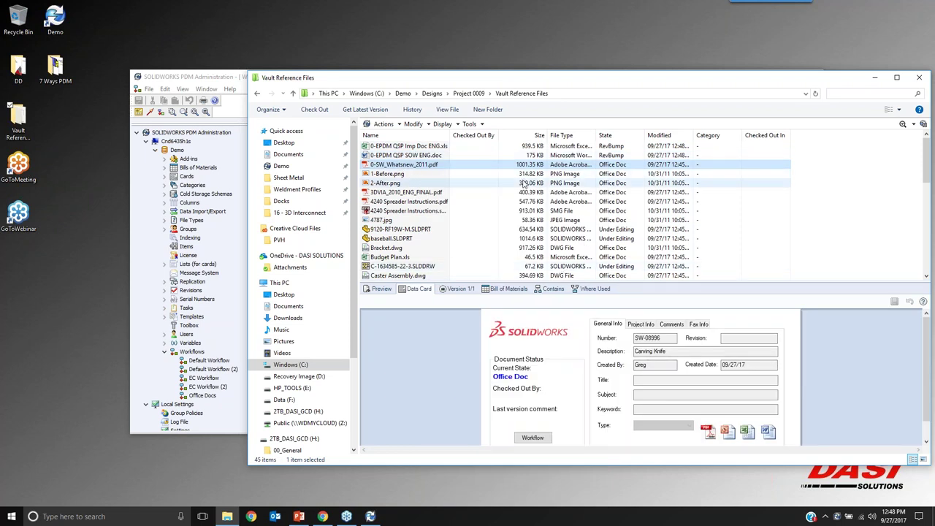
key("alt+Tab")
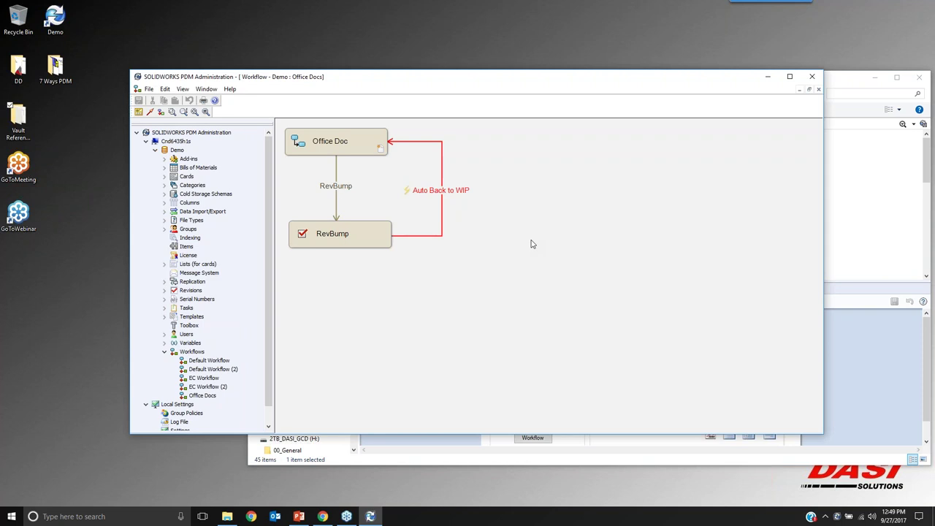
left_click(856, 168)
left_click(400, 192)
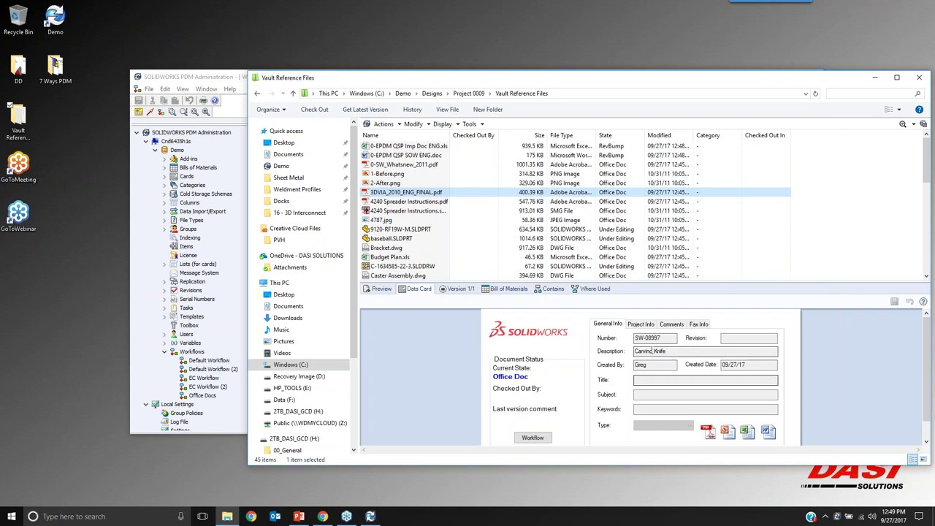
left_click(386, 248)
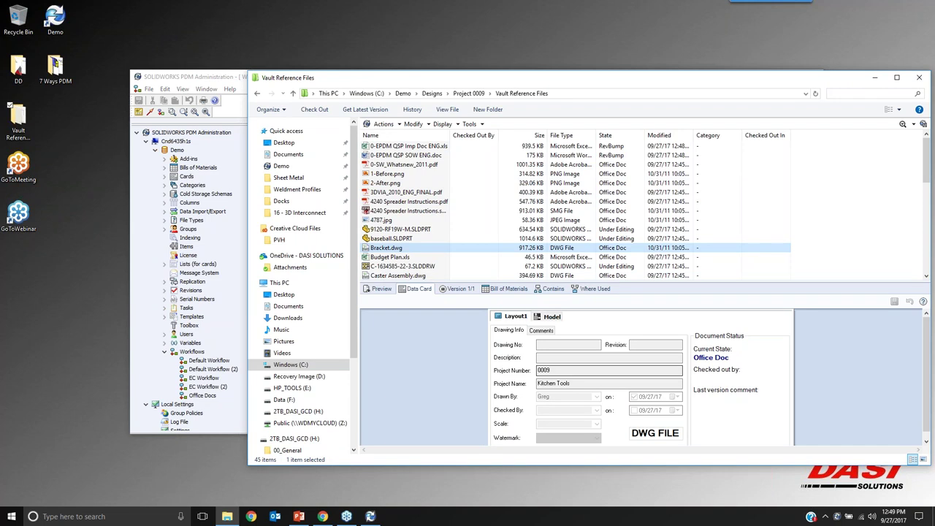
left_click(299, 517)
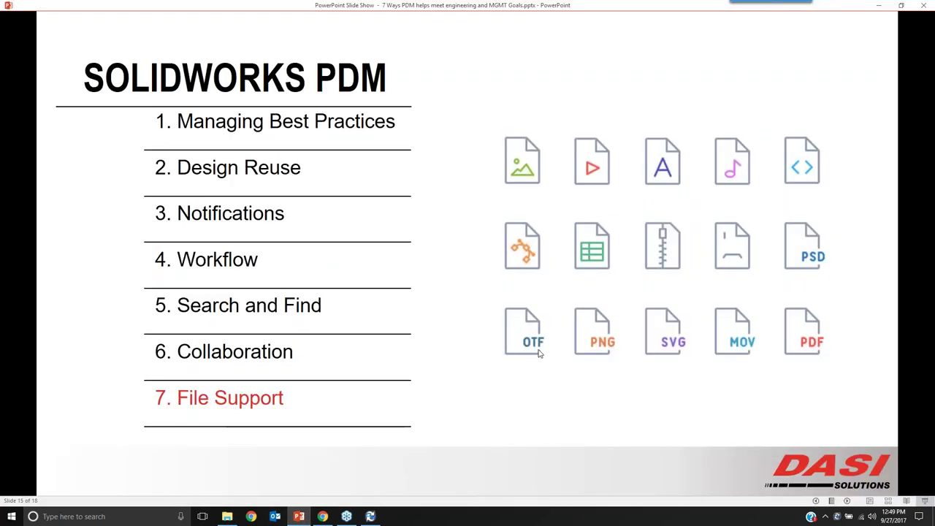